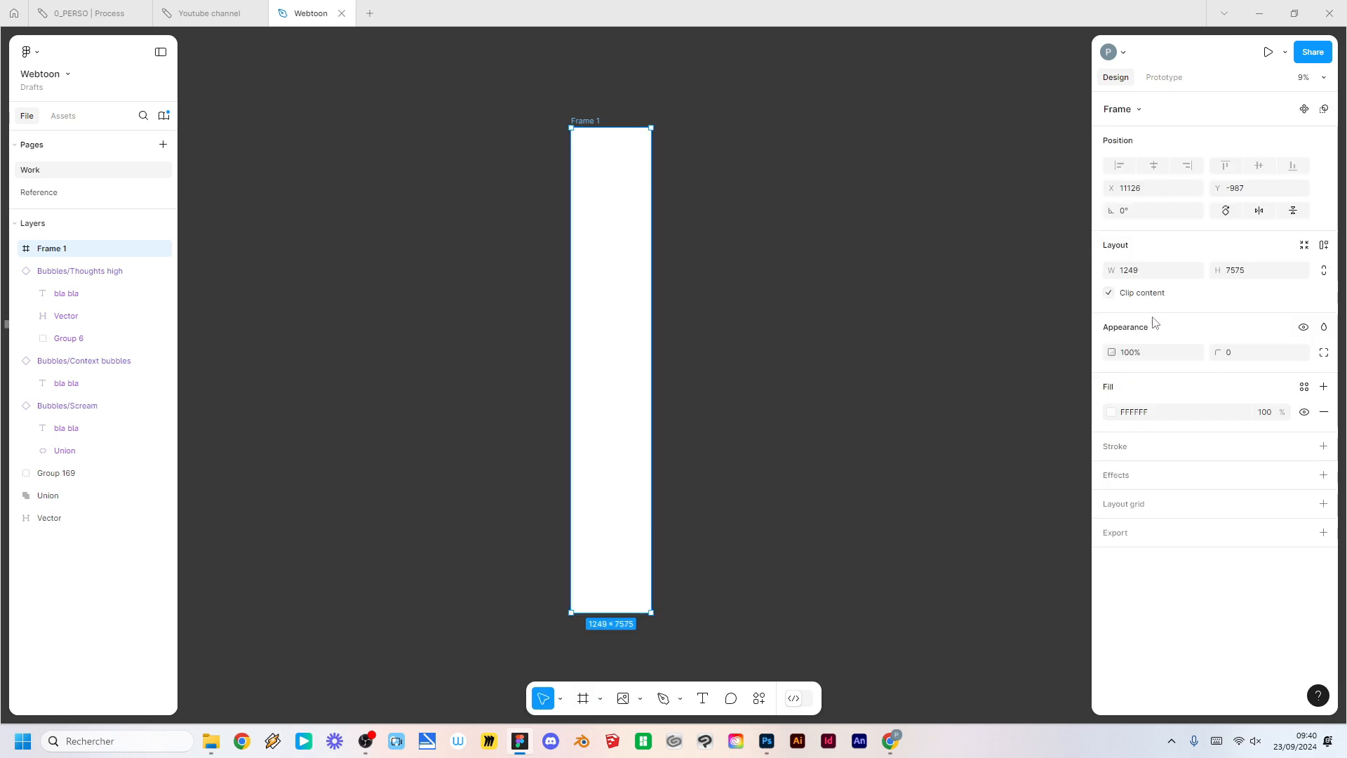
Step: Resize Frame 1 to a width of 800 and a height of 10000
click(1131, 274)
key(Return)
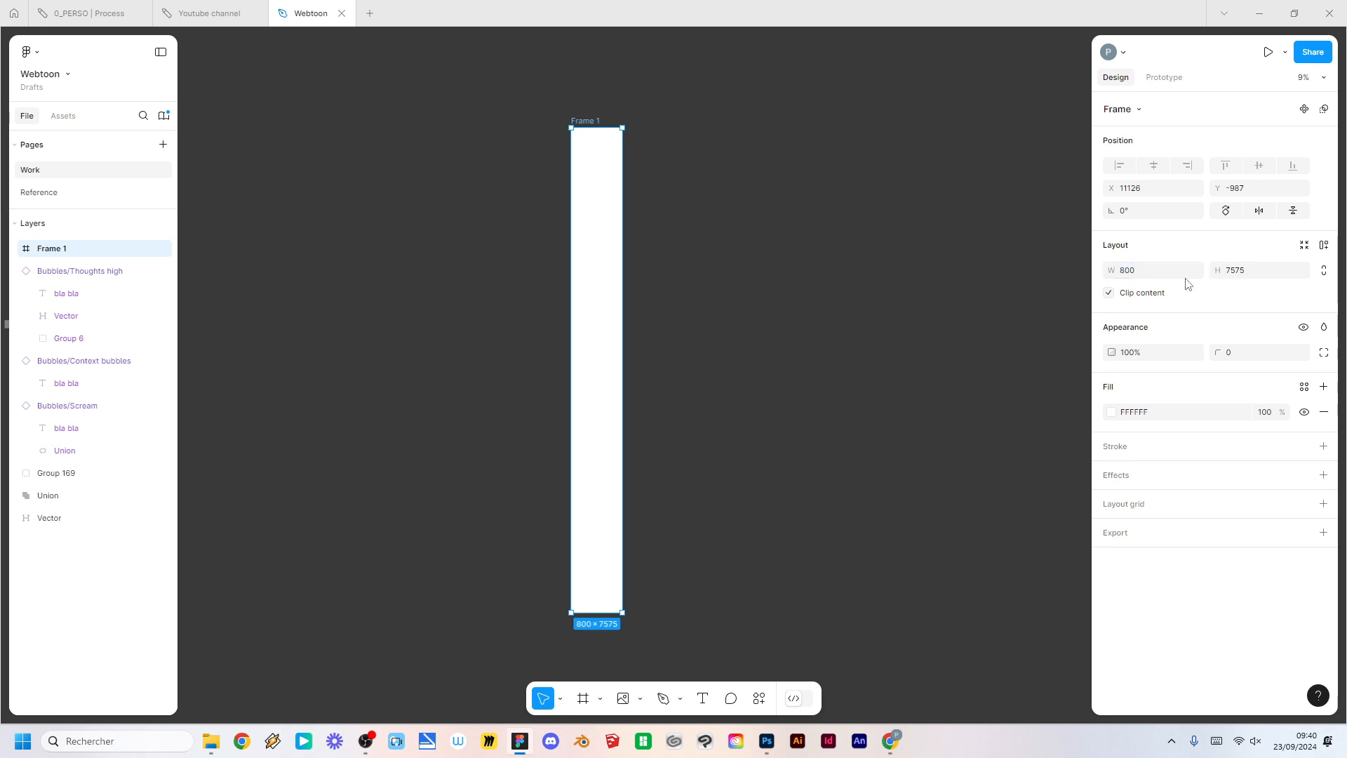
click(1239, 274)
text(10000)
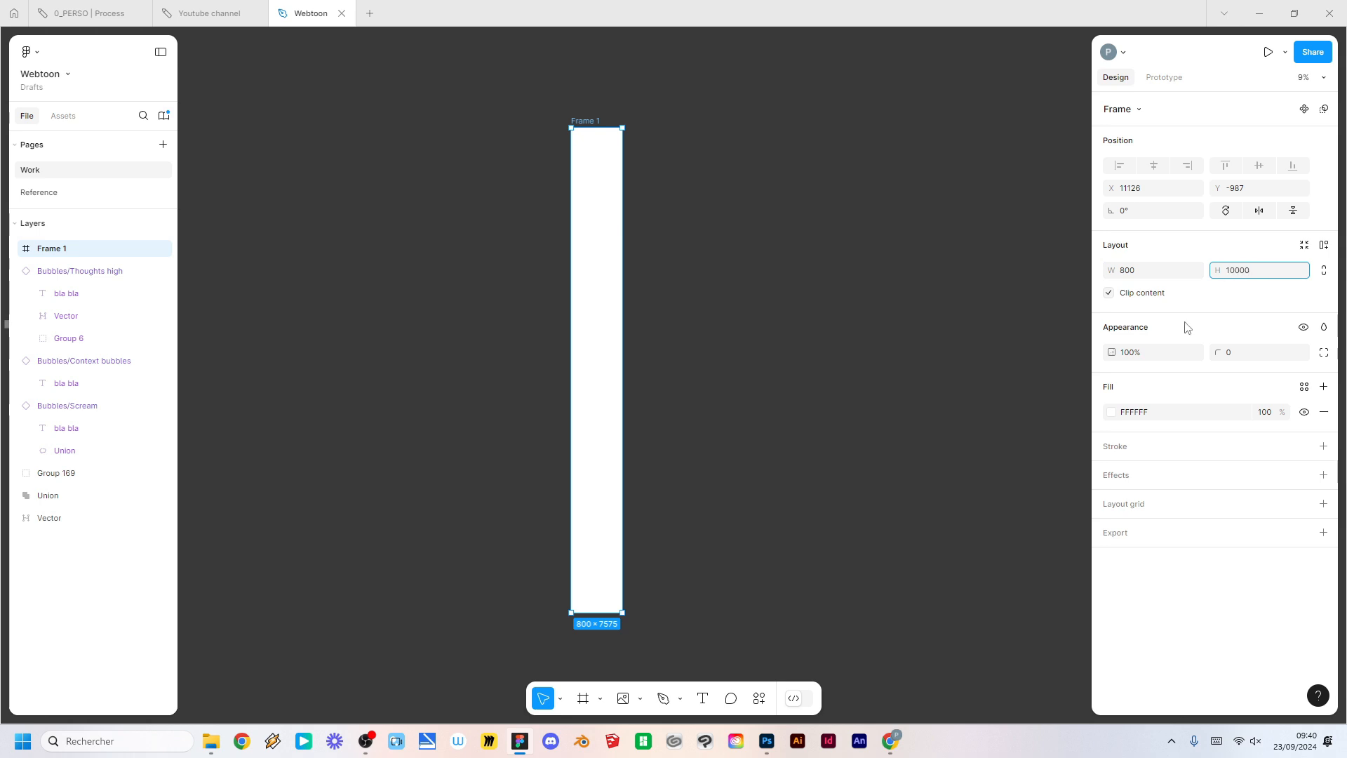
key(Return)
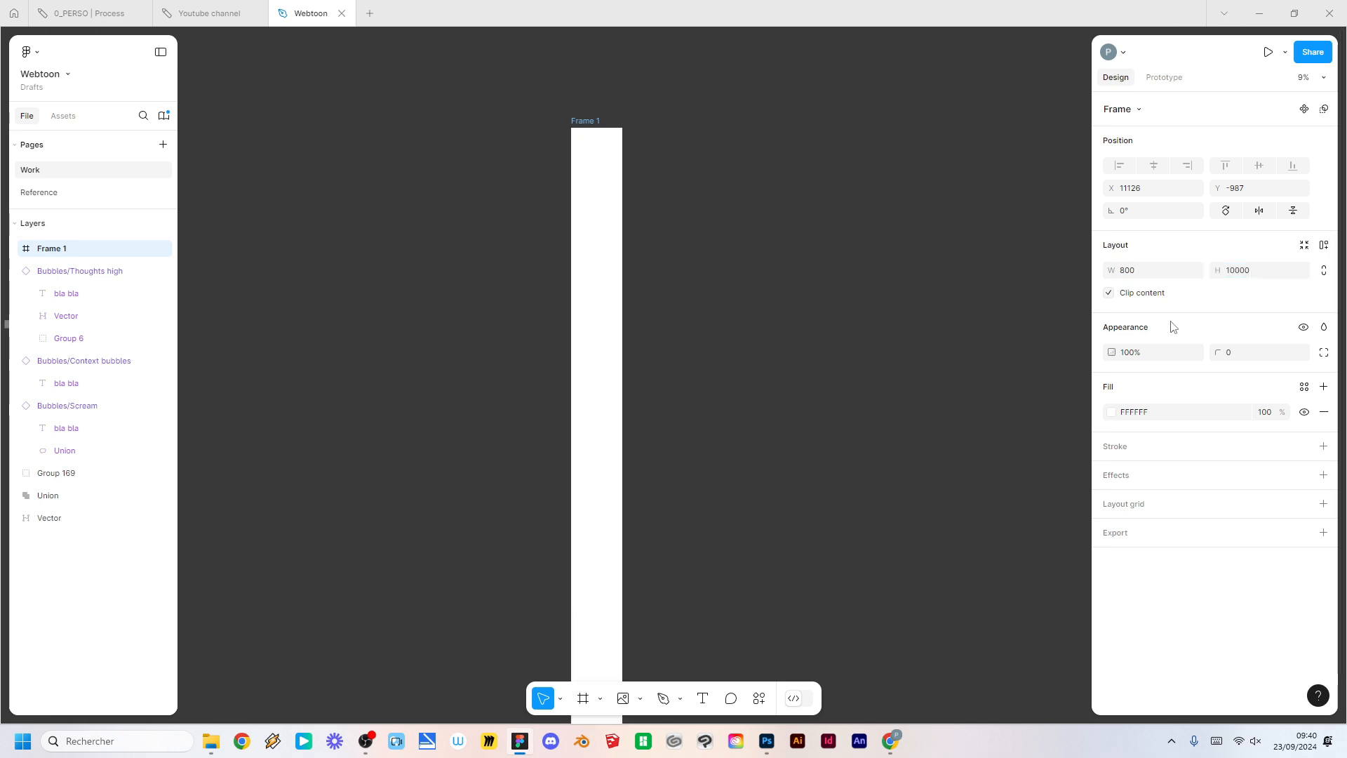
click(724, 263)
Step: Rename Frame 1 as Webtoon
scroll(701, 309, up, 5)
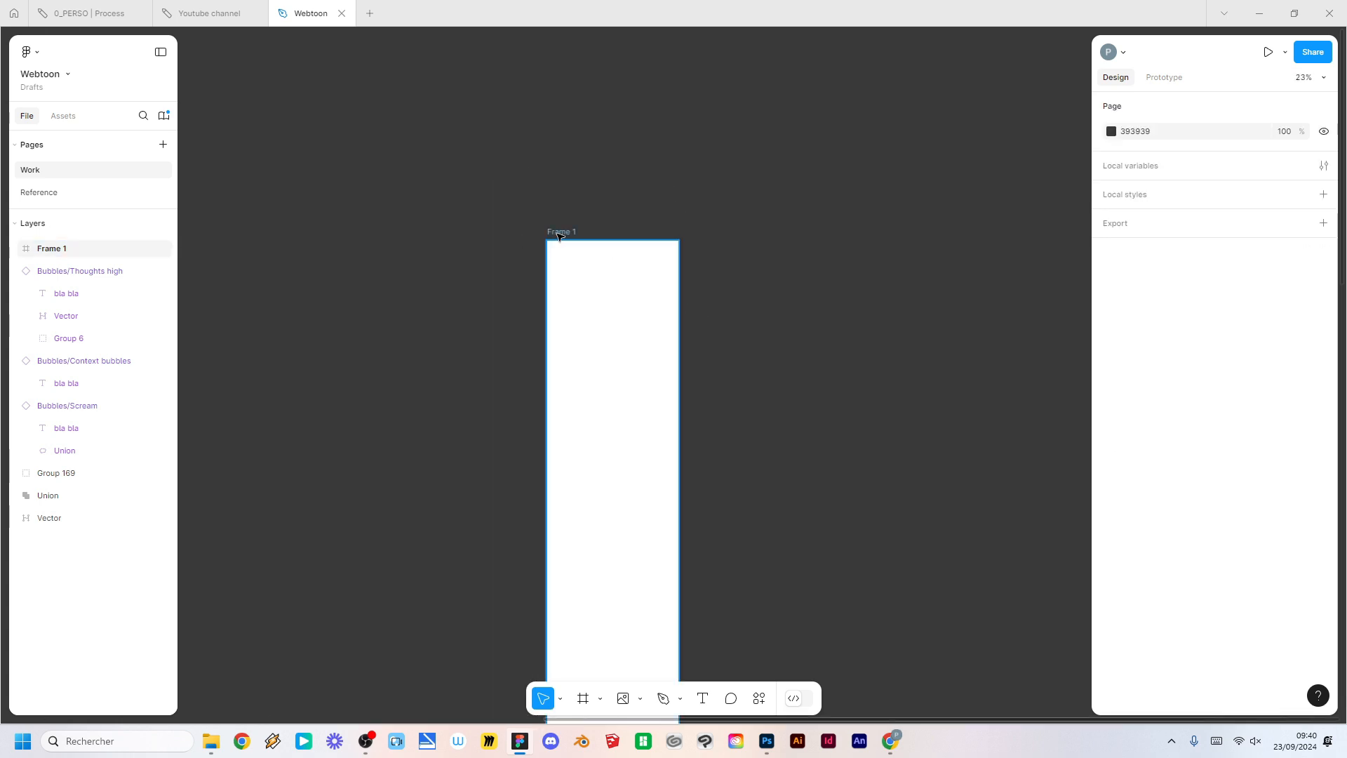
double_click(565, 232)
text(Webtoon)
key(Return)
click(807, 267)
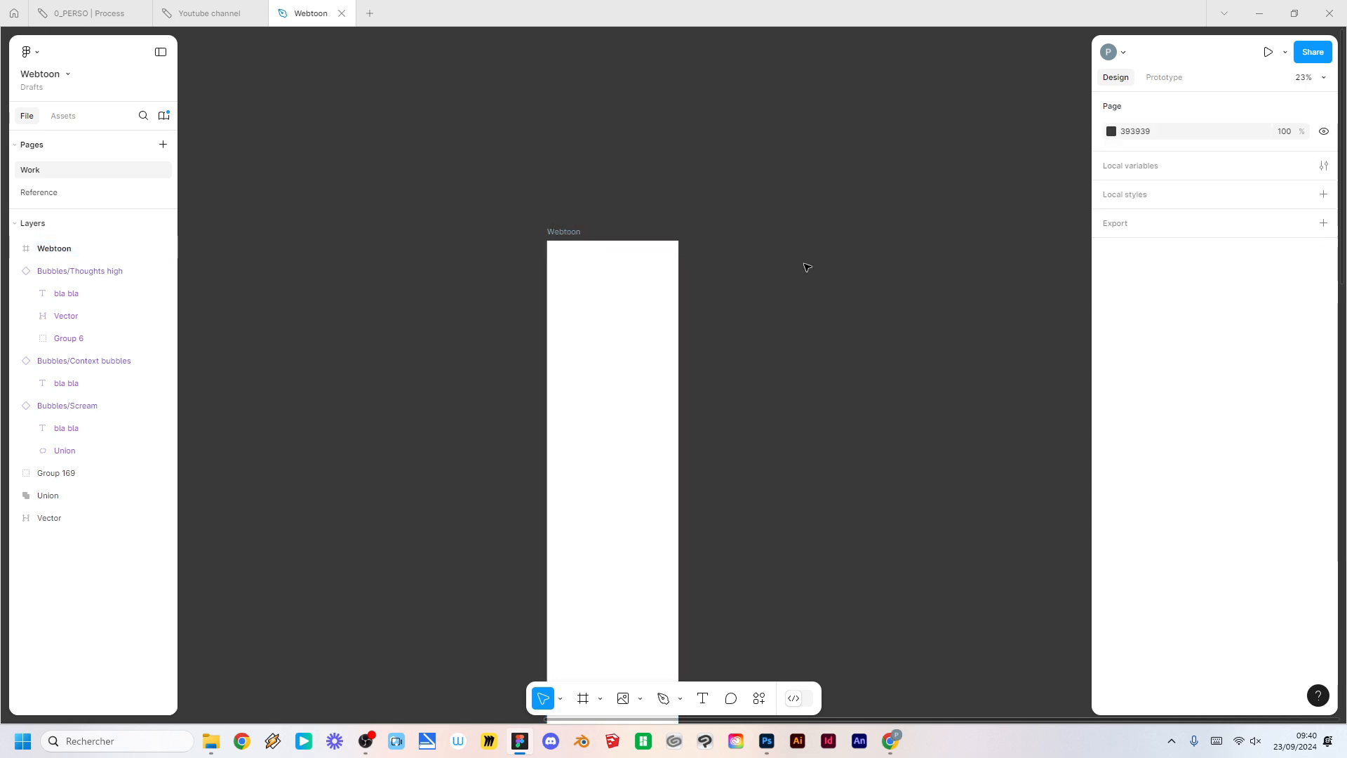
Step: Import the images board_01 and board_02 from the 01_SKETCHS folder and place them beside the Webtoon frame
drag(777, 418, 773, 321)
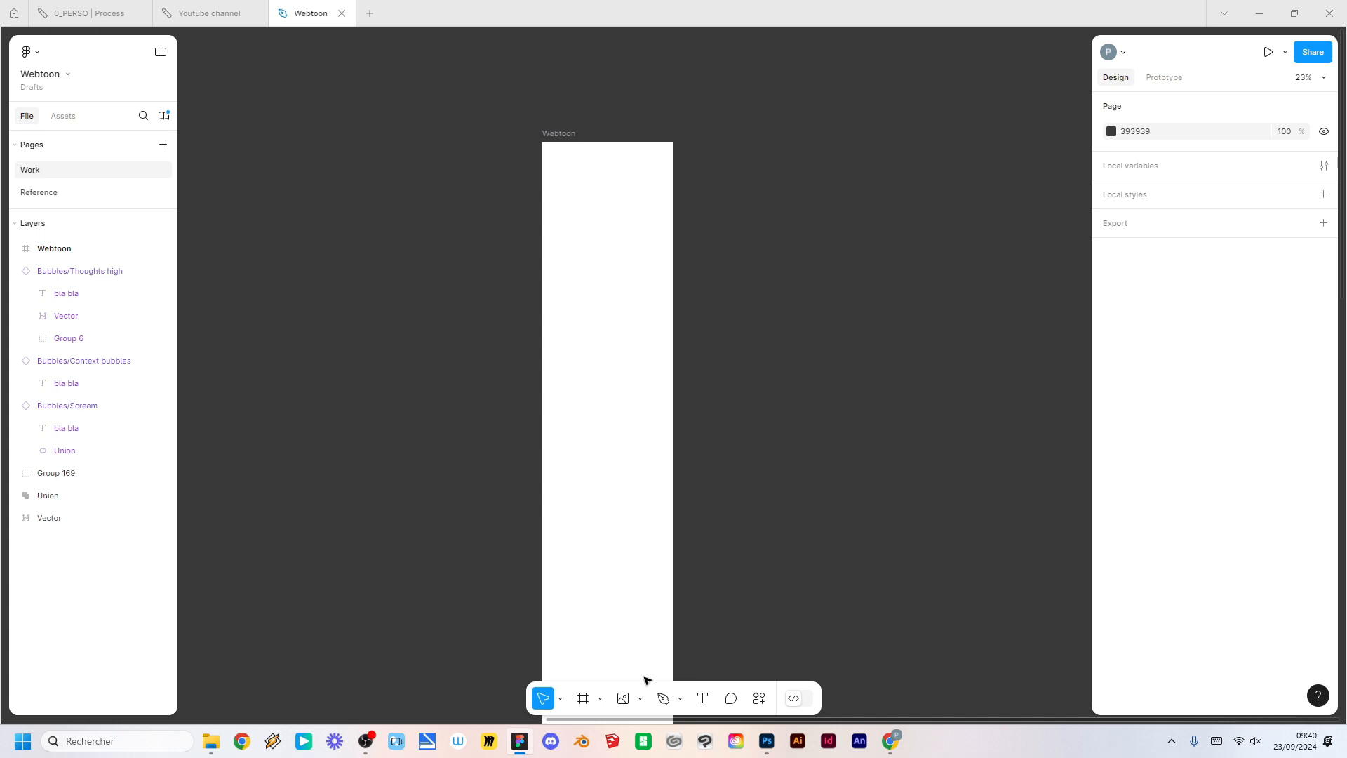
click(640, 699)
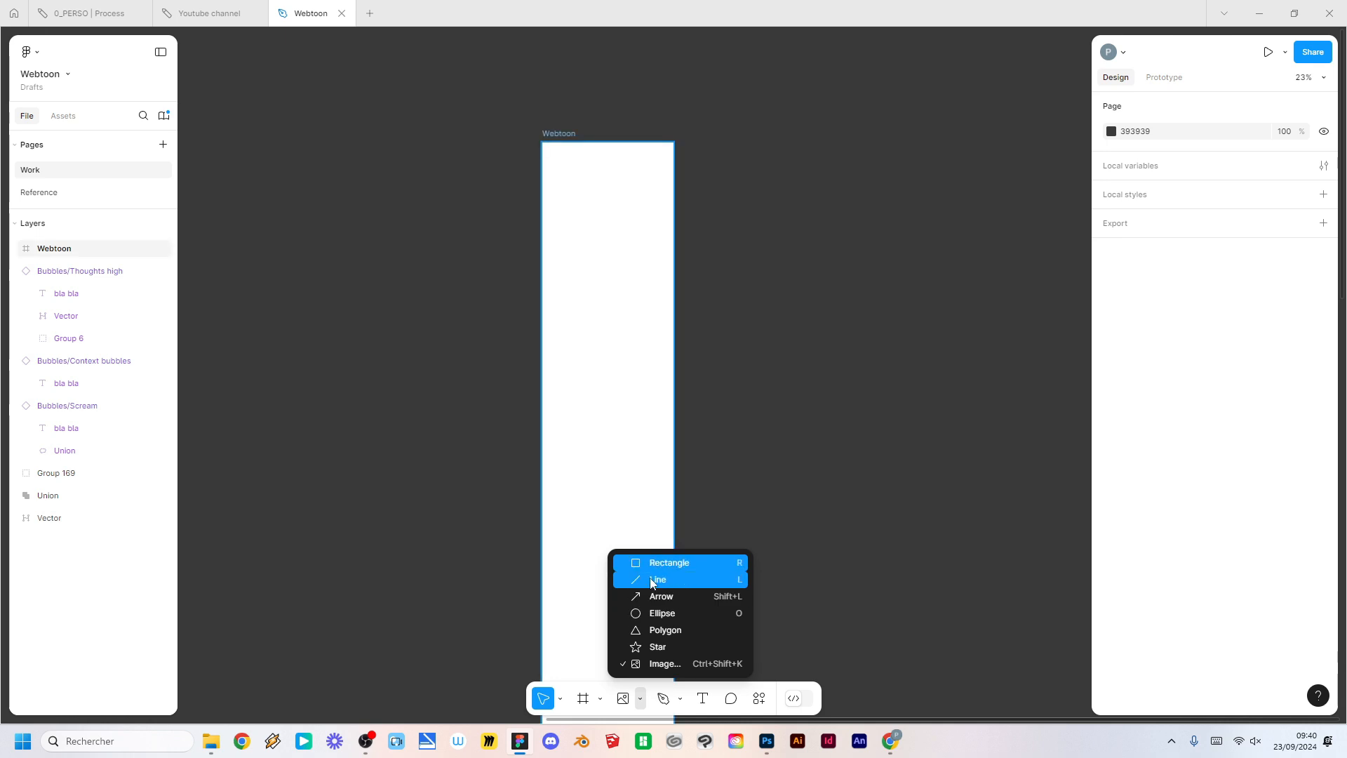
click(660, 664)
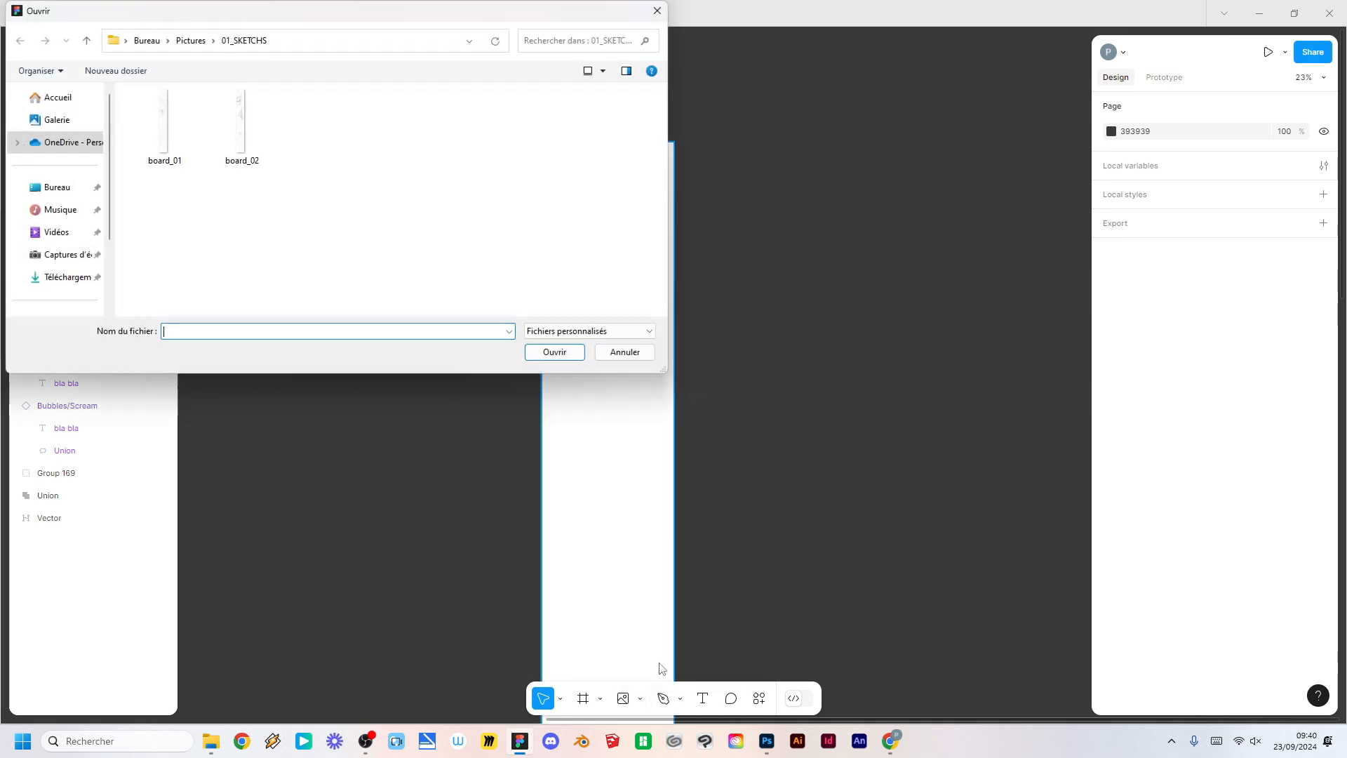
click(164, 126)
ctrl+click(242, 126)
click(554, 353)
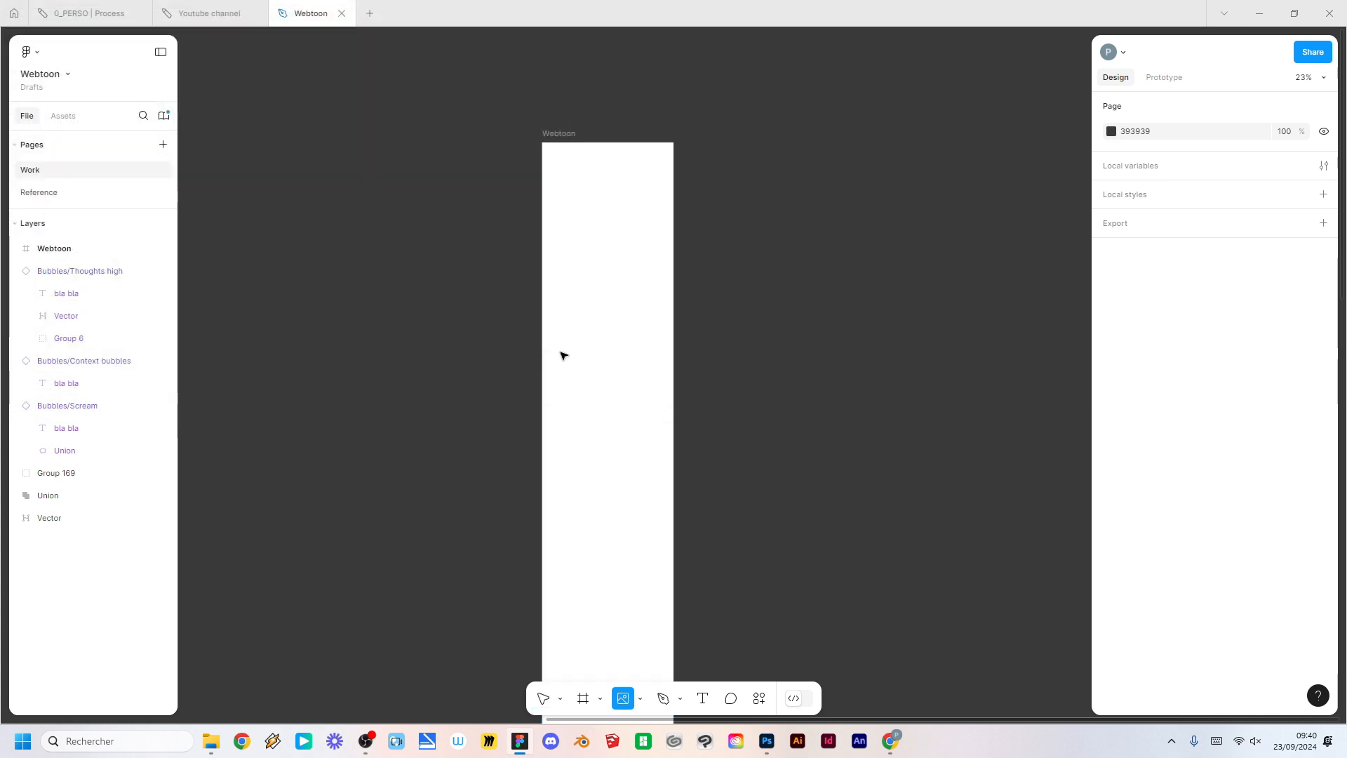
click(736, 160)
click(814, 158)
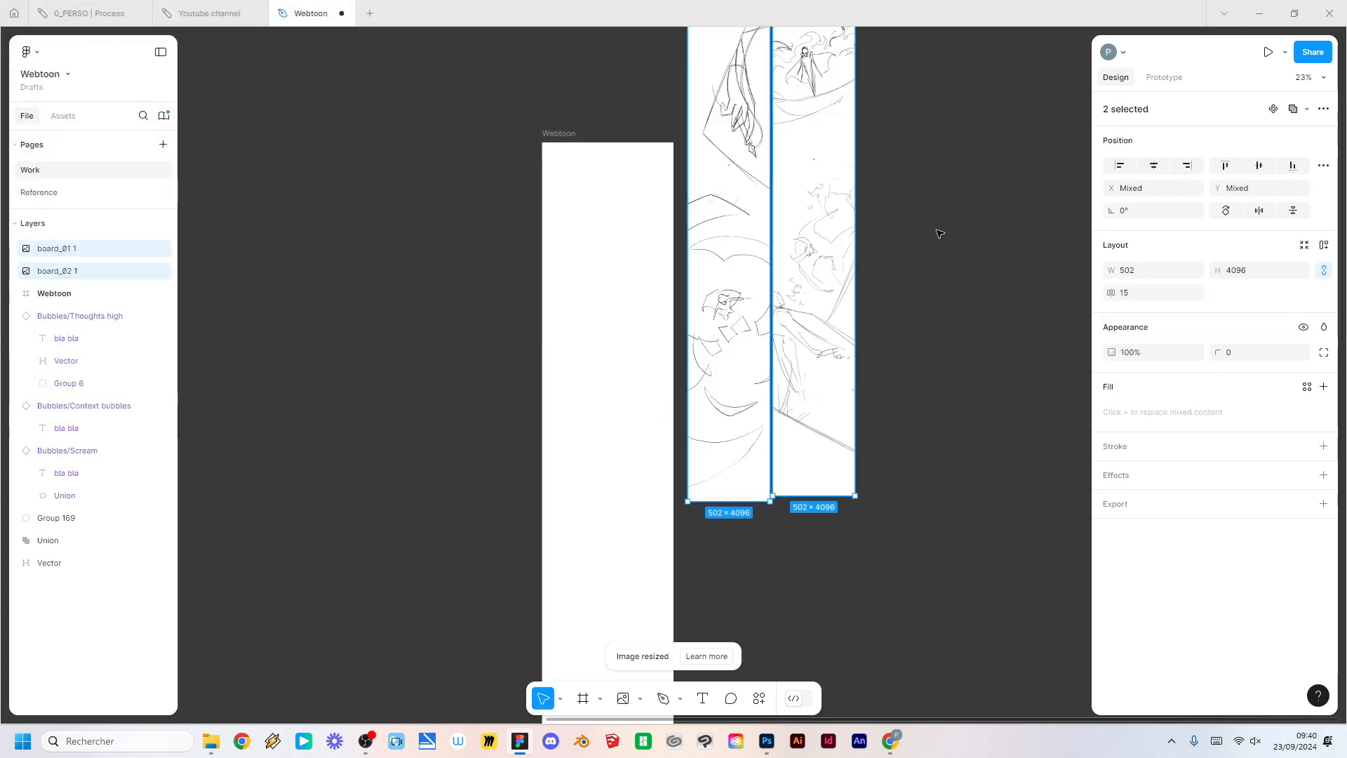
Step: Move the two imported sketches apart beside the Webtoon frame, leaving a gap between them
click(922, 273)
scroll(922, 273, down, 2)
drag(878, 301, 682, 406)
drag(677, 288, 781, 331)
drag(601, 240, 671, 283)
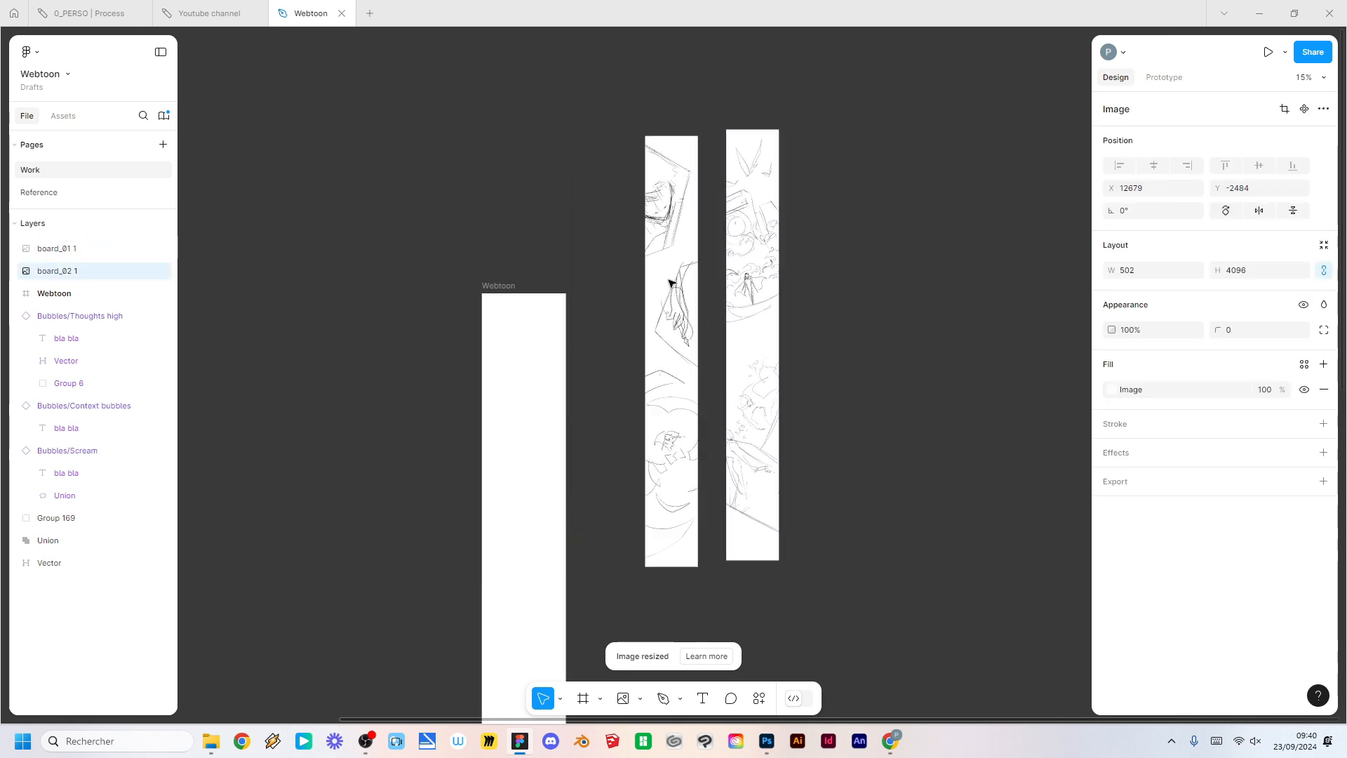
Step: Move board_02 into the Webtoon frame's top-left corner and scale it proportionally to the frame's 800 width
scroll(610, 309, down, 2)
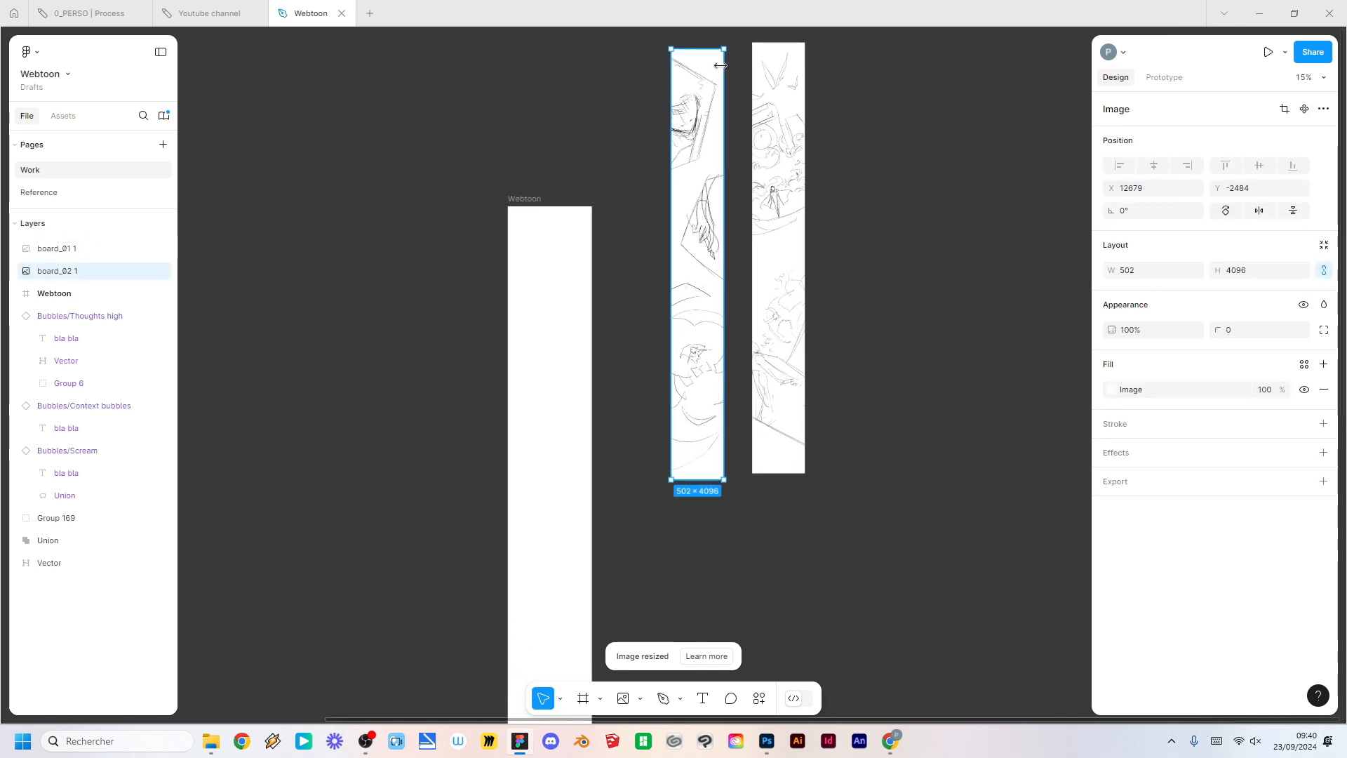
drag(702, 79, 538, 228)
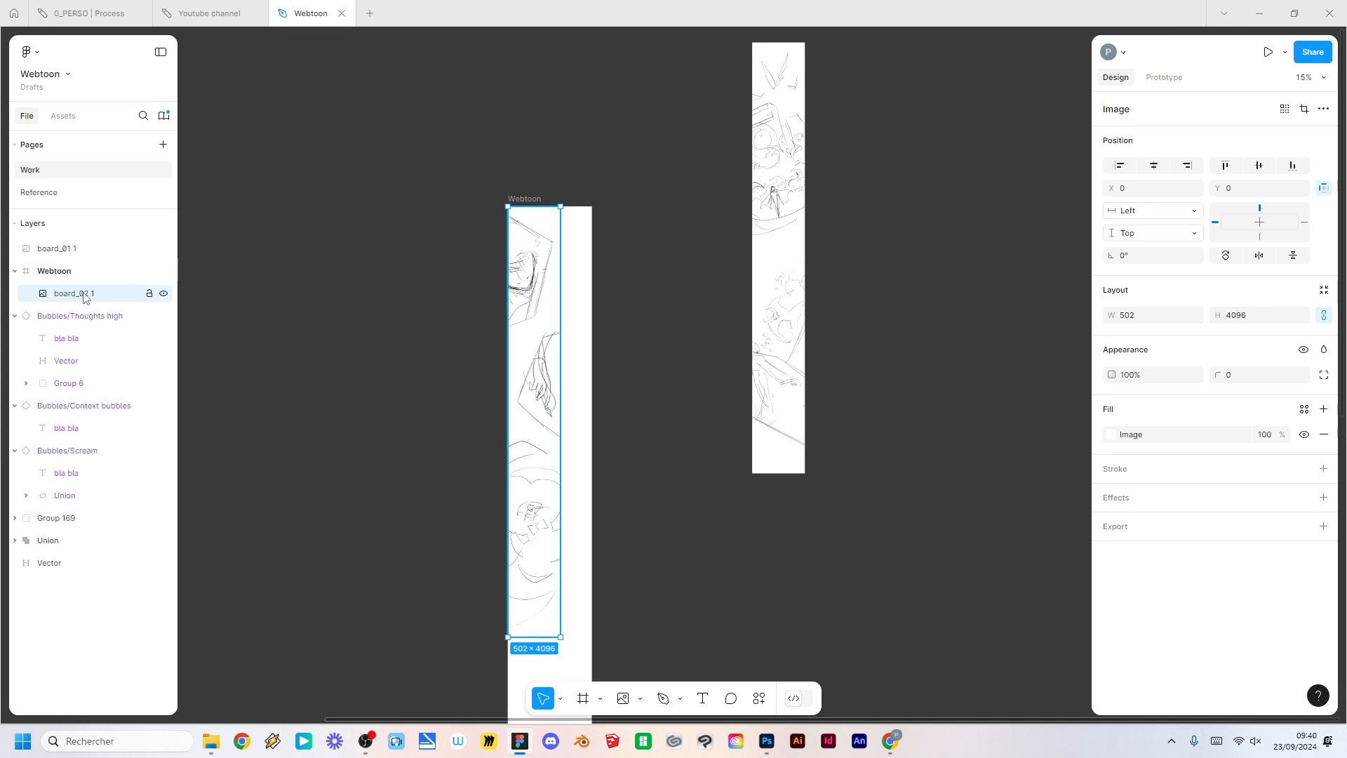
click(421, 367)
scroll(418, 281, down, 3)
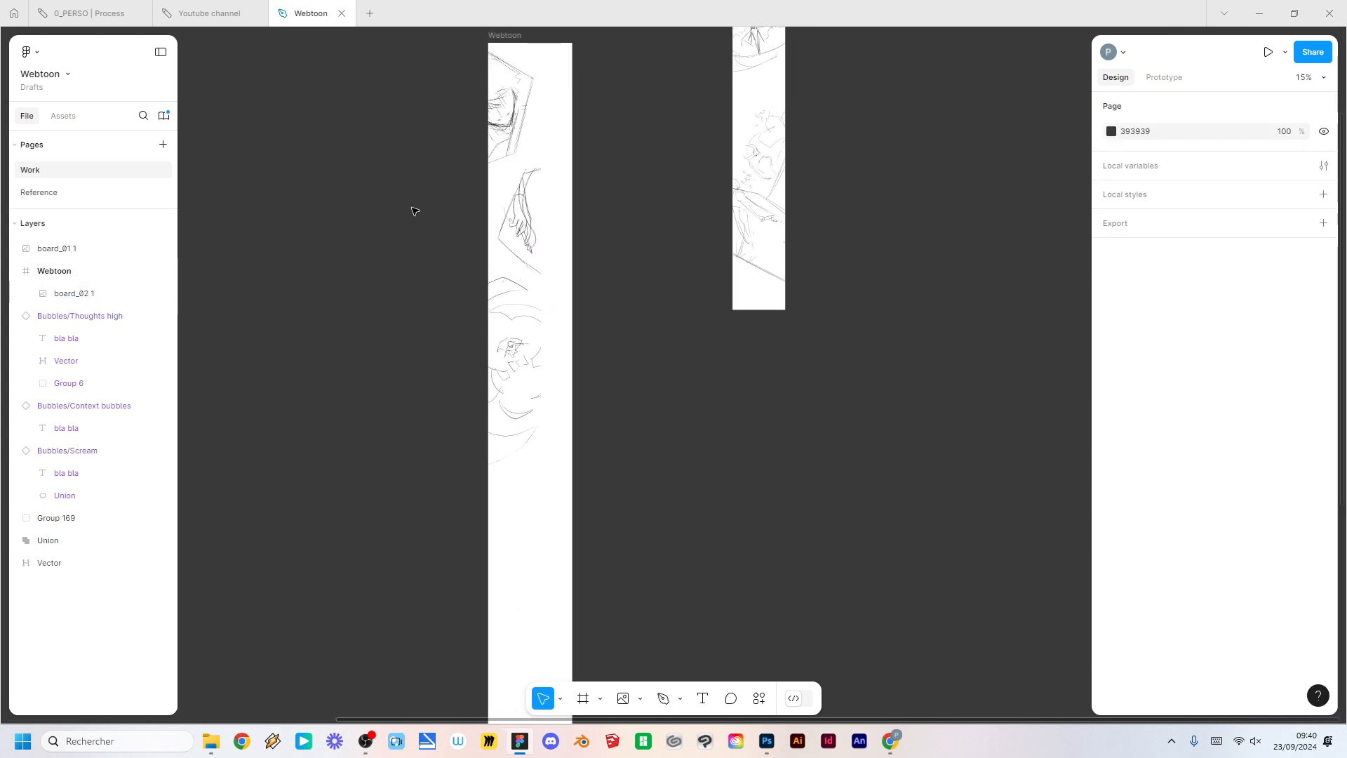
click(532, 301)
mouse_move(540, 474)
mouse_down()
mouse_move(530, 484)
mouse_move(572, 555)
mouse_move(573, 610)
mouse_up()
click(713, 409)
Step: Move board_02 down inside the Webtoon frame to Y 7251 to free the space above it
scroll(708, 414, down, 4)
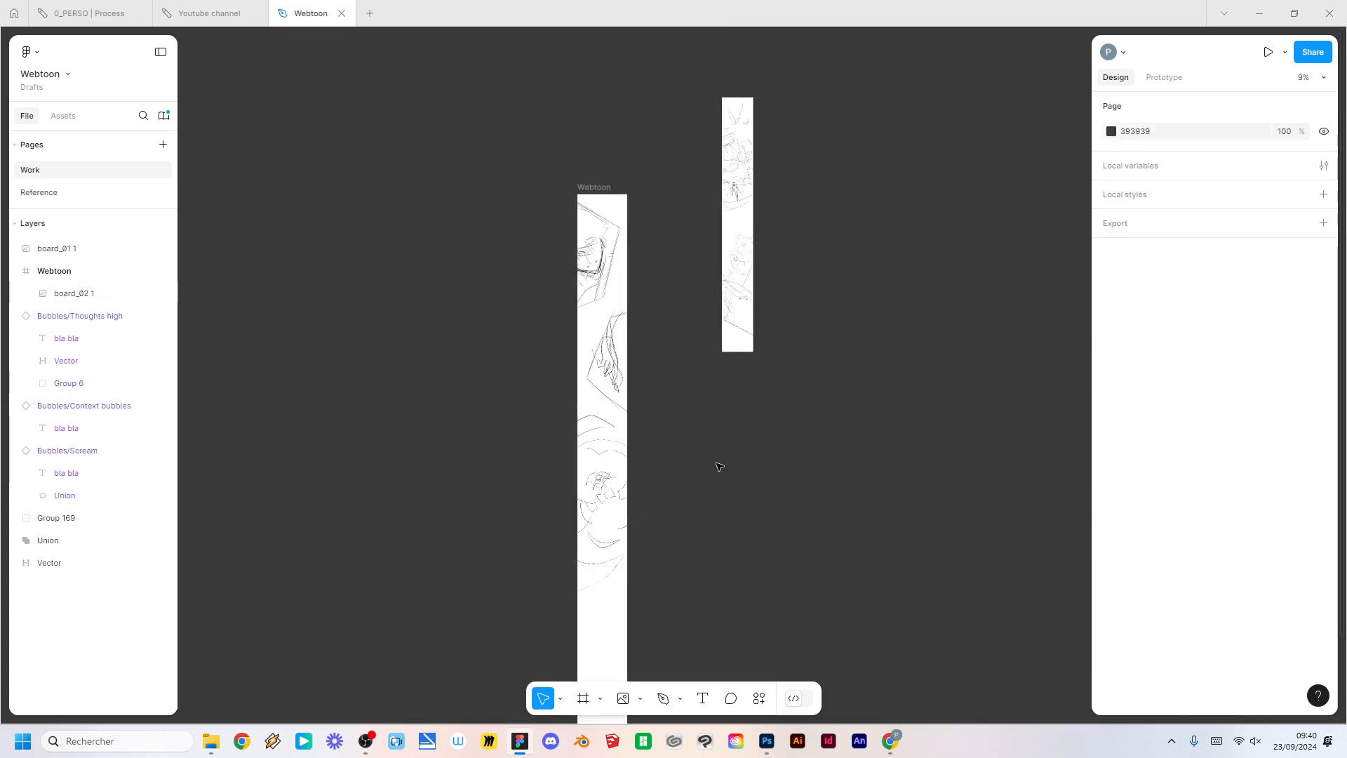
scroll(720, 466, down, 2)
drag(592, 135, 592, 590)
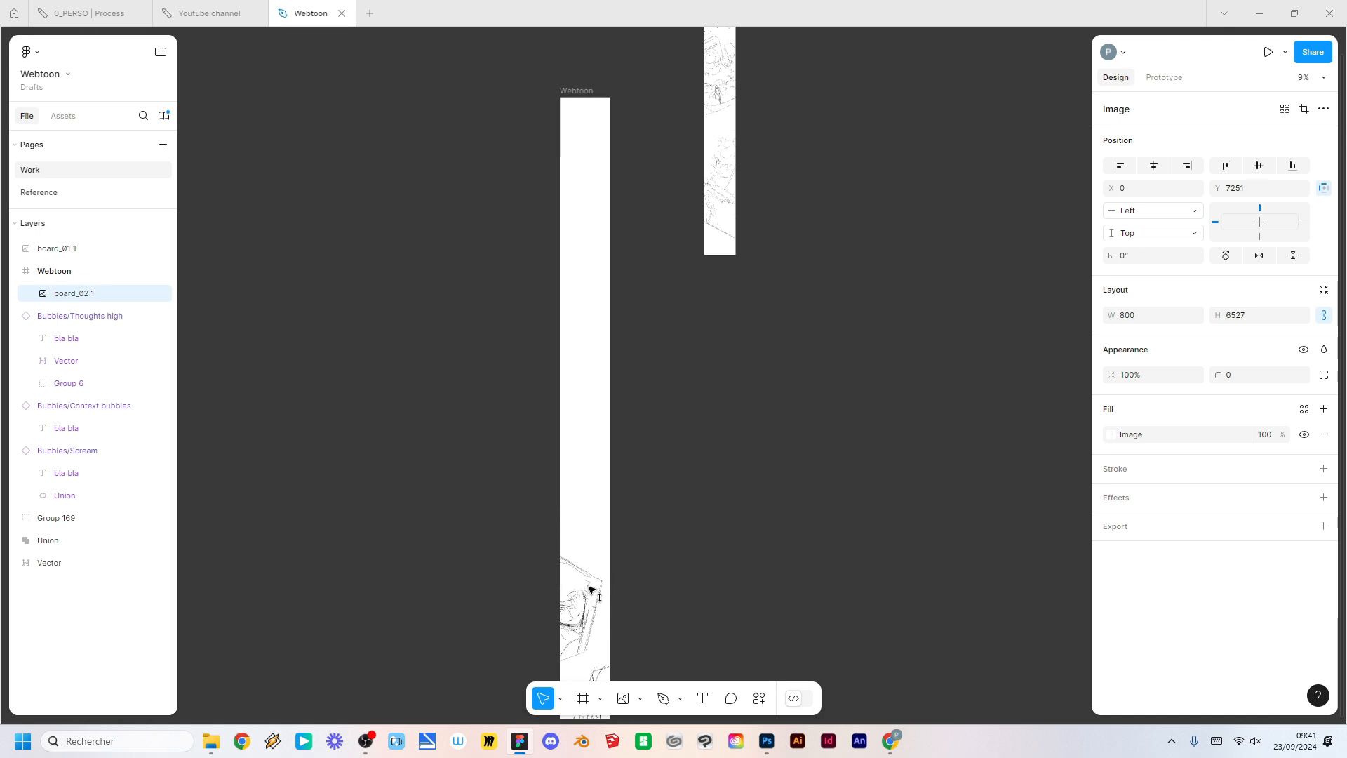
Step: Move board_01 into the Webtoon frame's top-left corner and scale it proportionally to the frame's 800 width
click(722, 63)
drag(722, 64, 582, 126)
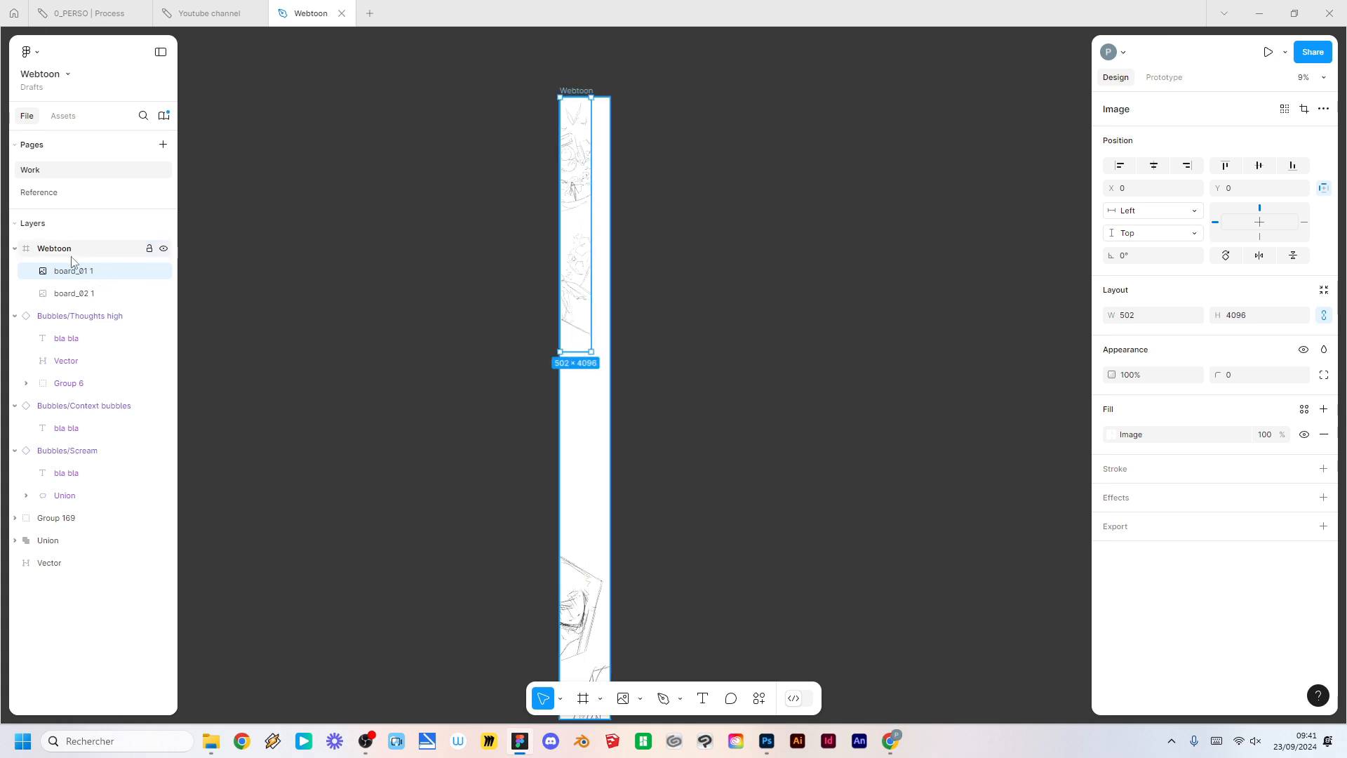
drag(589, 351, 583, 394)
Step: Move board_02 up to Y 6291 so it continues from the end of board_01
click(692, 520)
scroll(749, 442, down, 3)
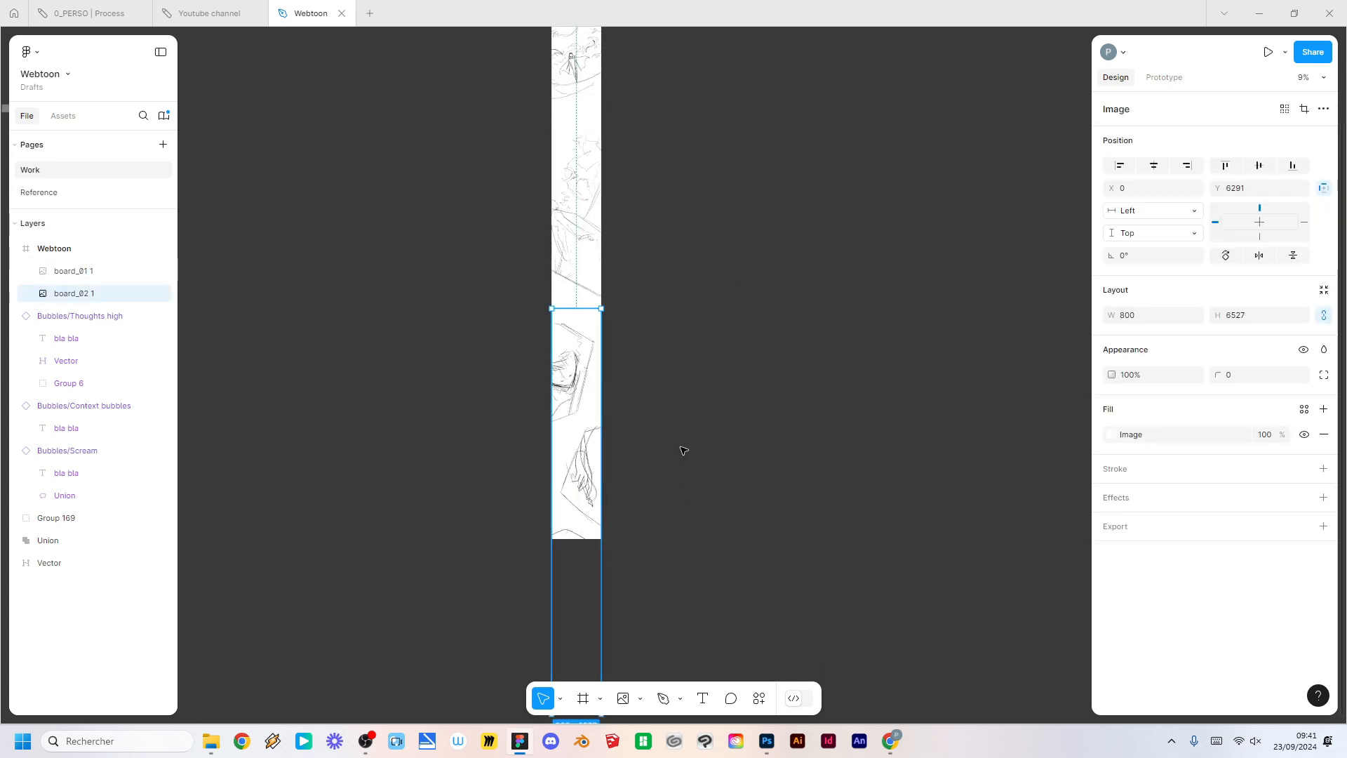
click(677, 377)
Step: Extend the Webtoon frame's bottom edge downward until all of board_02 fits inside it
scroll(667, 352, down, 4)
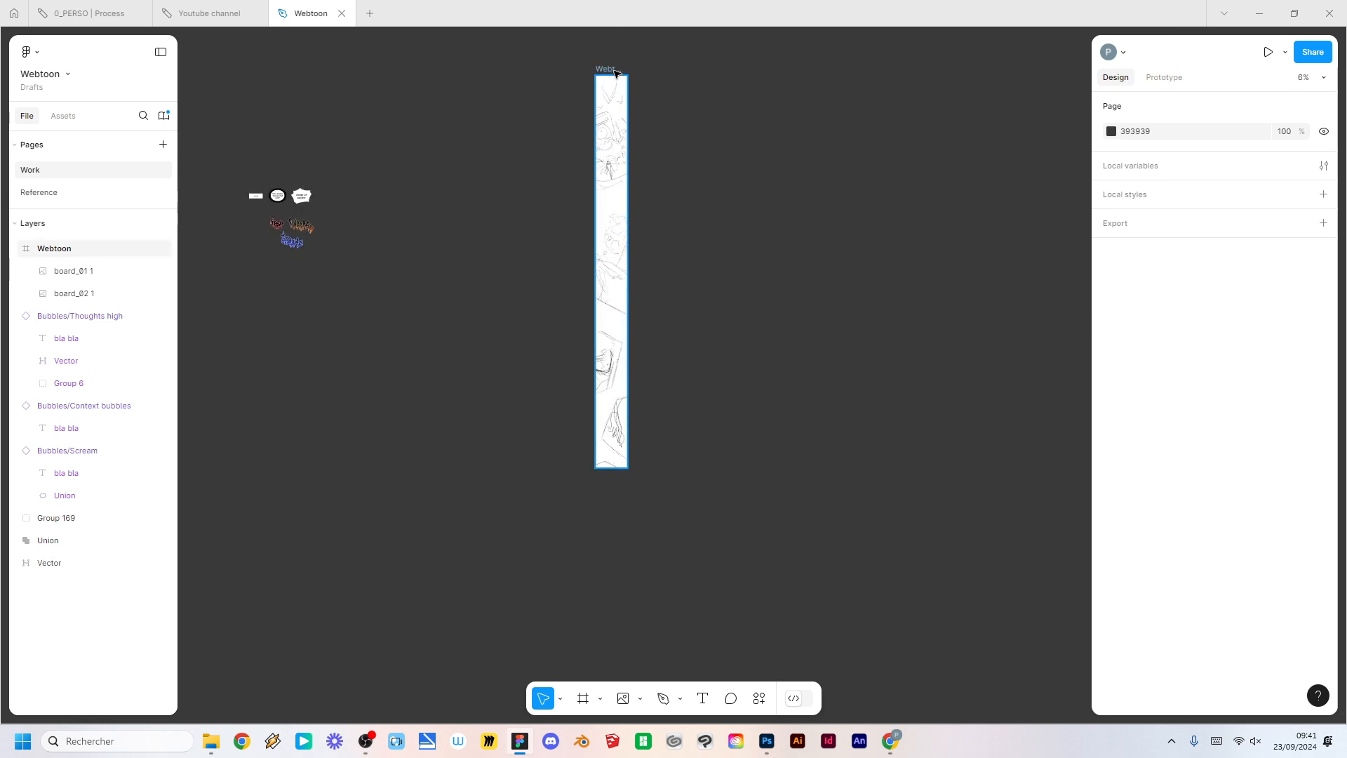
click(617, 73)
drag(611, 470, 608, 679)
click(669, 603)
scroll(653, 370, up, 1)
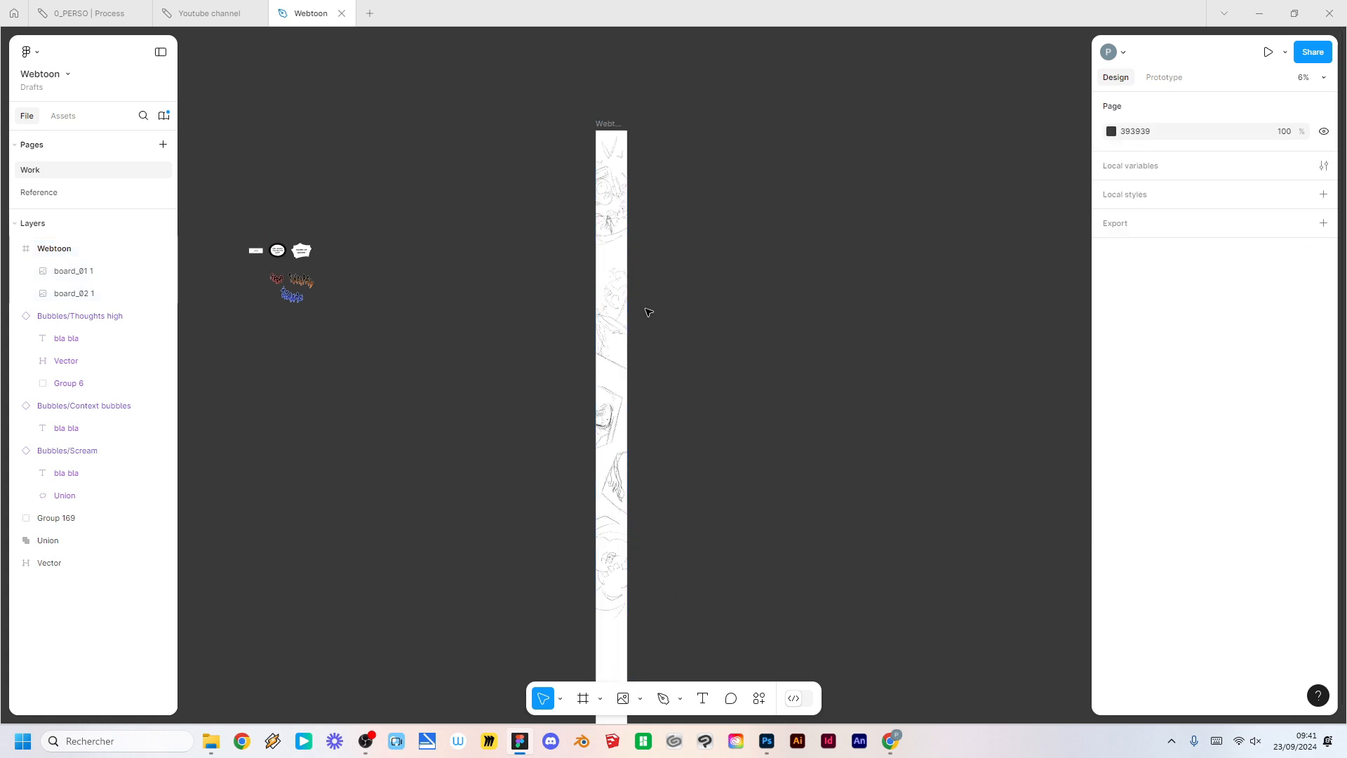
ctrl+scroll(646, 319, up, 5)
scroll(728, 424, left, 2)
scroll(729, 424, up, 6)
click(616, 312)
scroll(661, 330, down, 1)
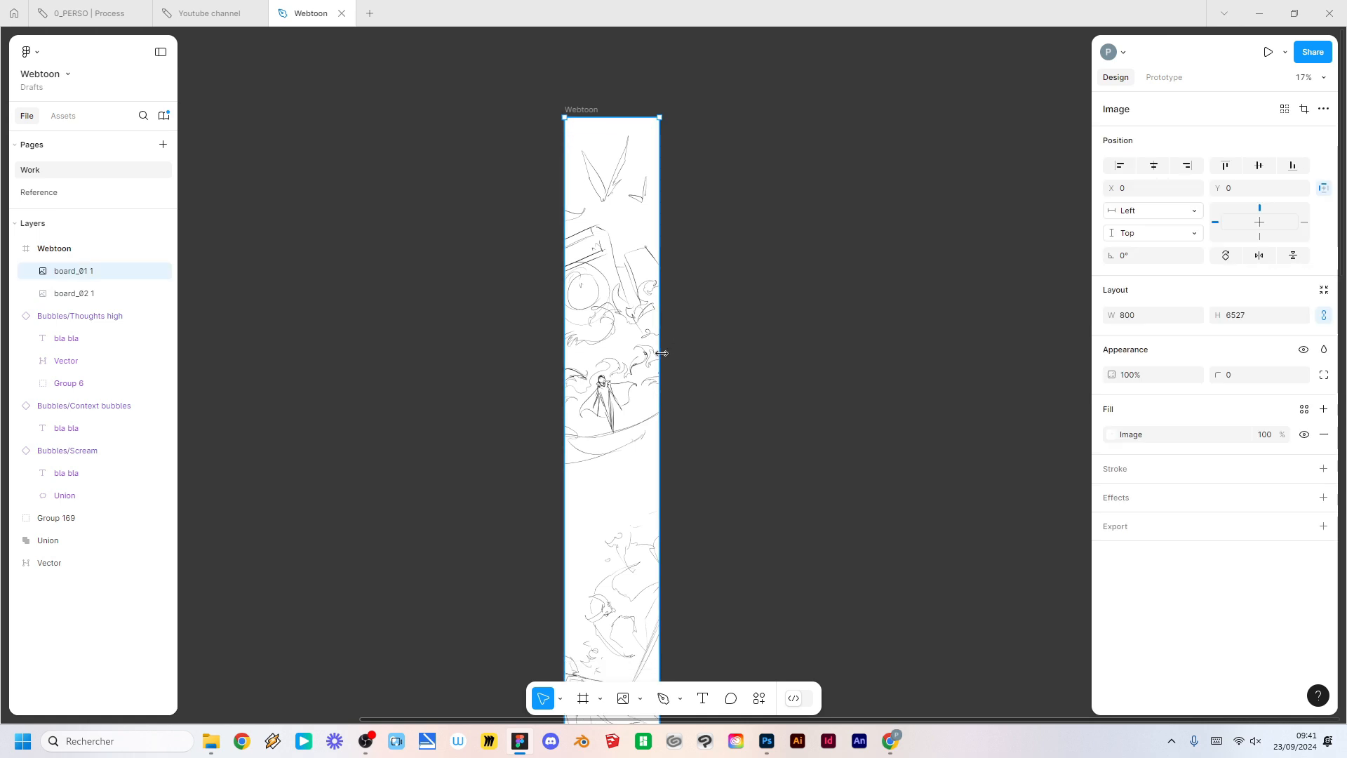
double_click(635, 379)
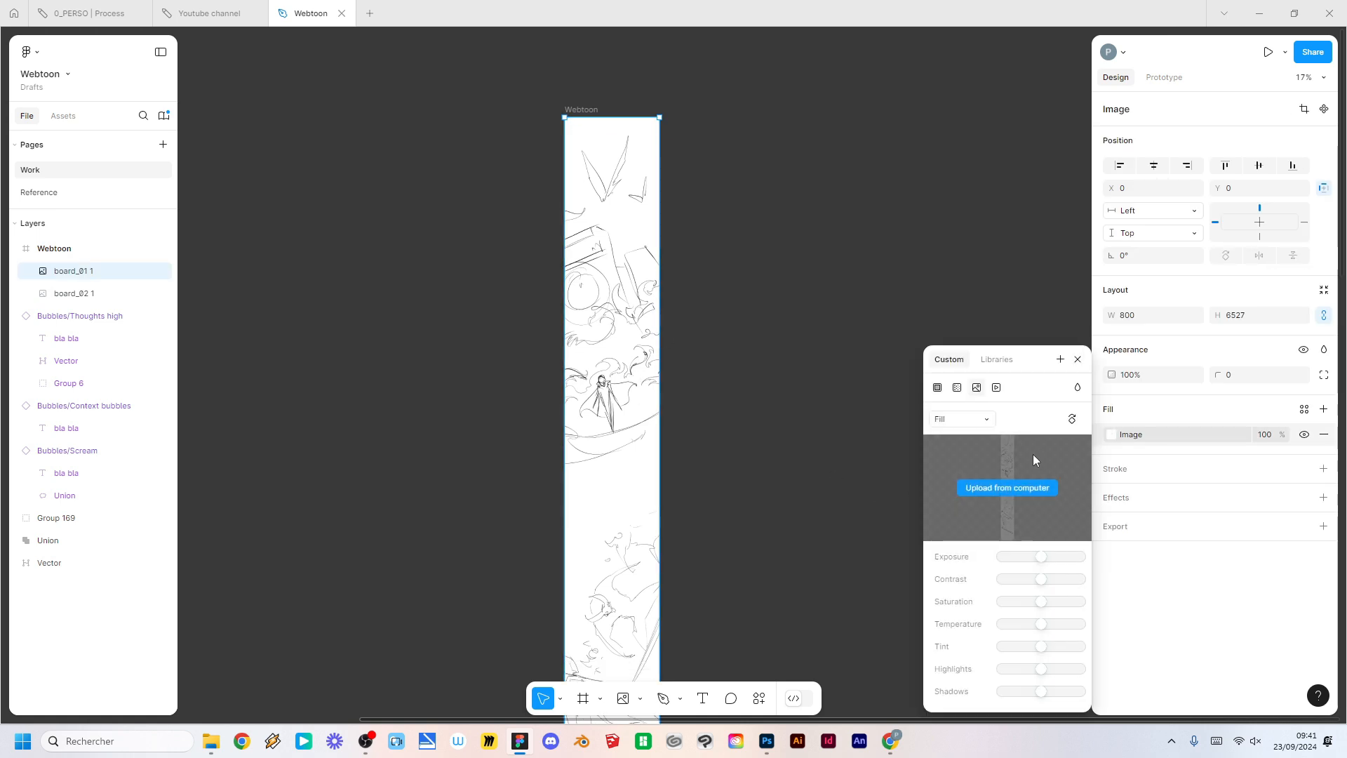
drag(740, 501, 686, 352)
click(659, 351)
click(554, 265)
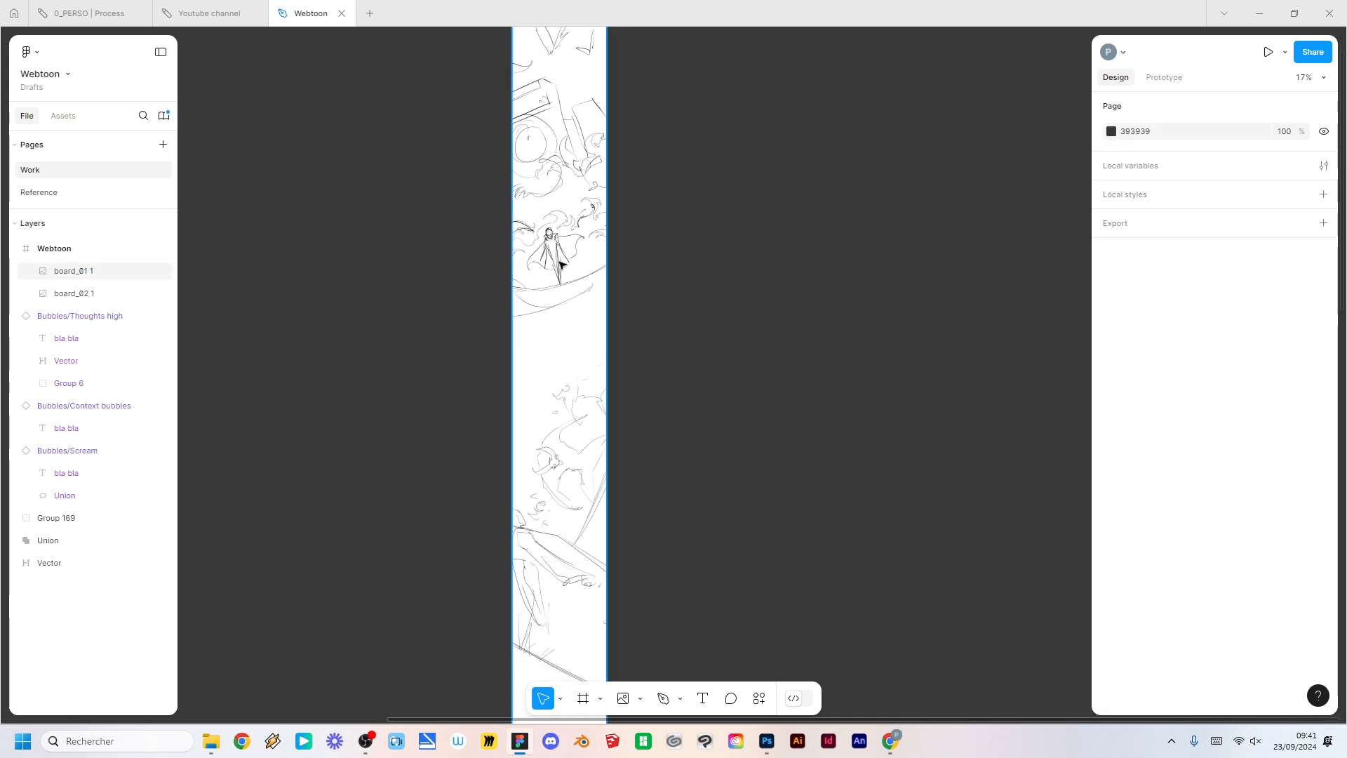
Step: Set board_01's image fill to Crop and crop away its lower part, leaving the upper panel 3001 high
double_click(560, 262)
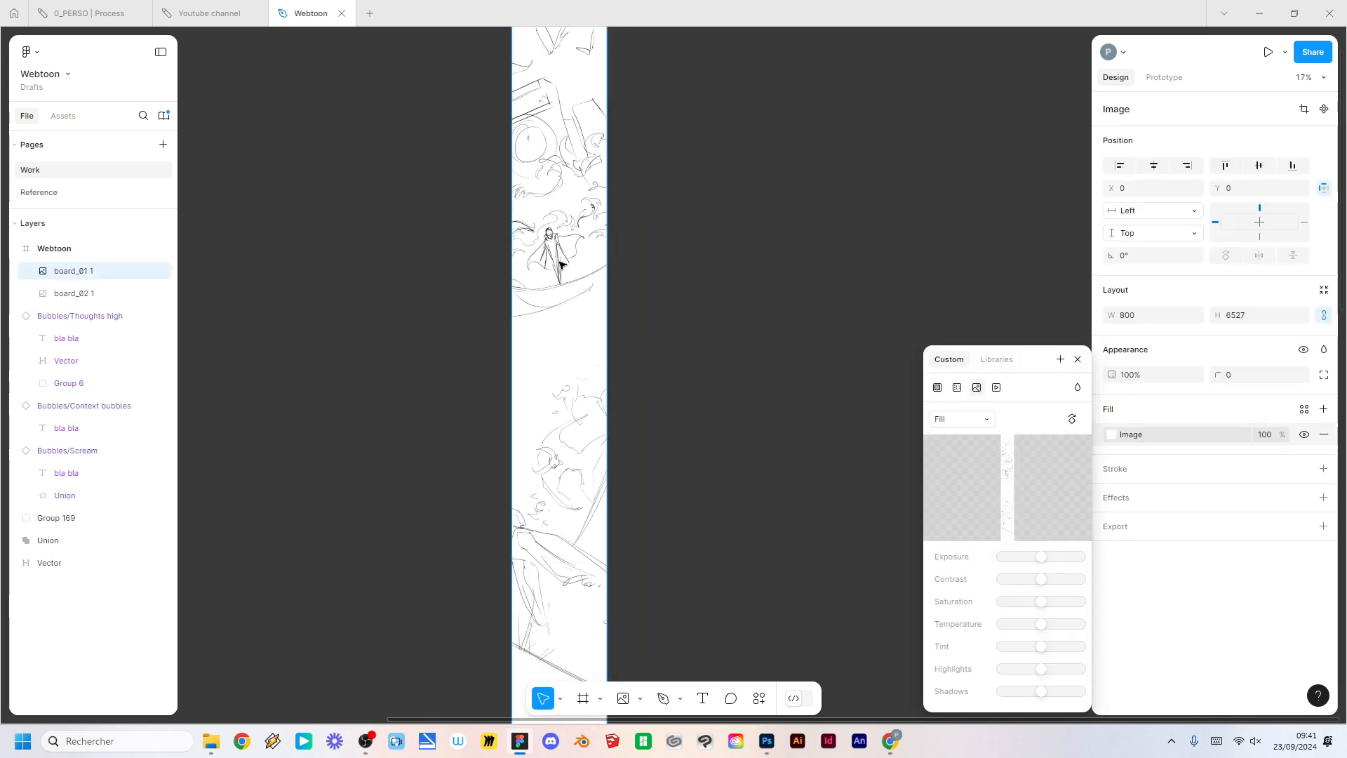
click(953, 421)
click(969, 454)
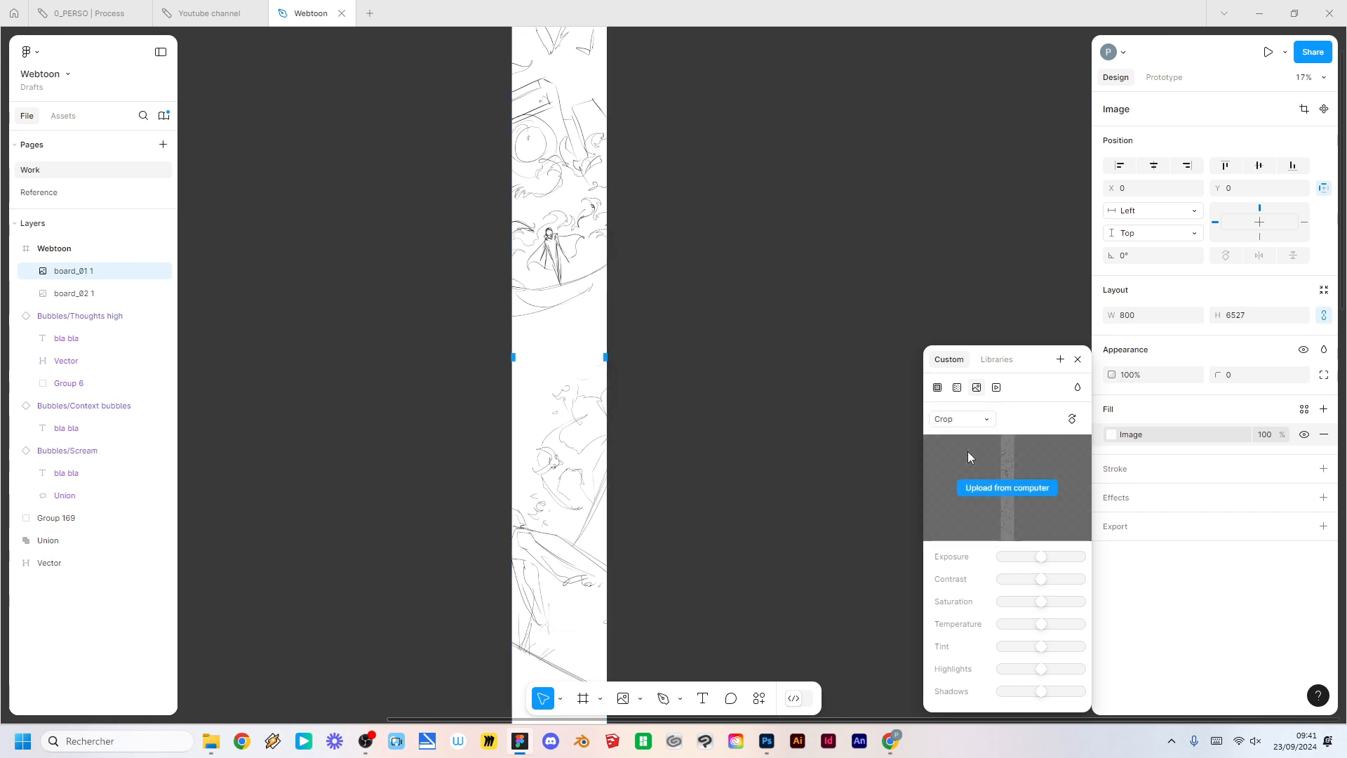
scroll(671, 546, down, 3)
drag(713, 592, 685, 507)
drag(571, 586, 585, 317)
click(733, 311)
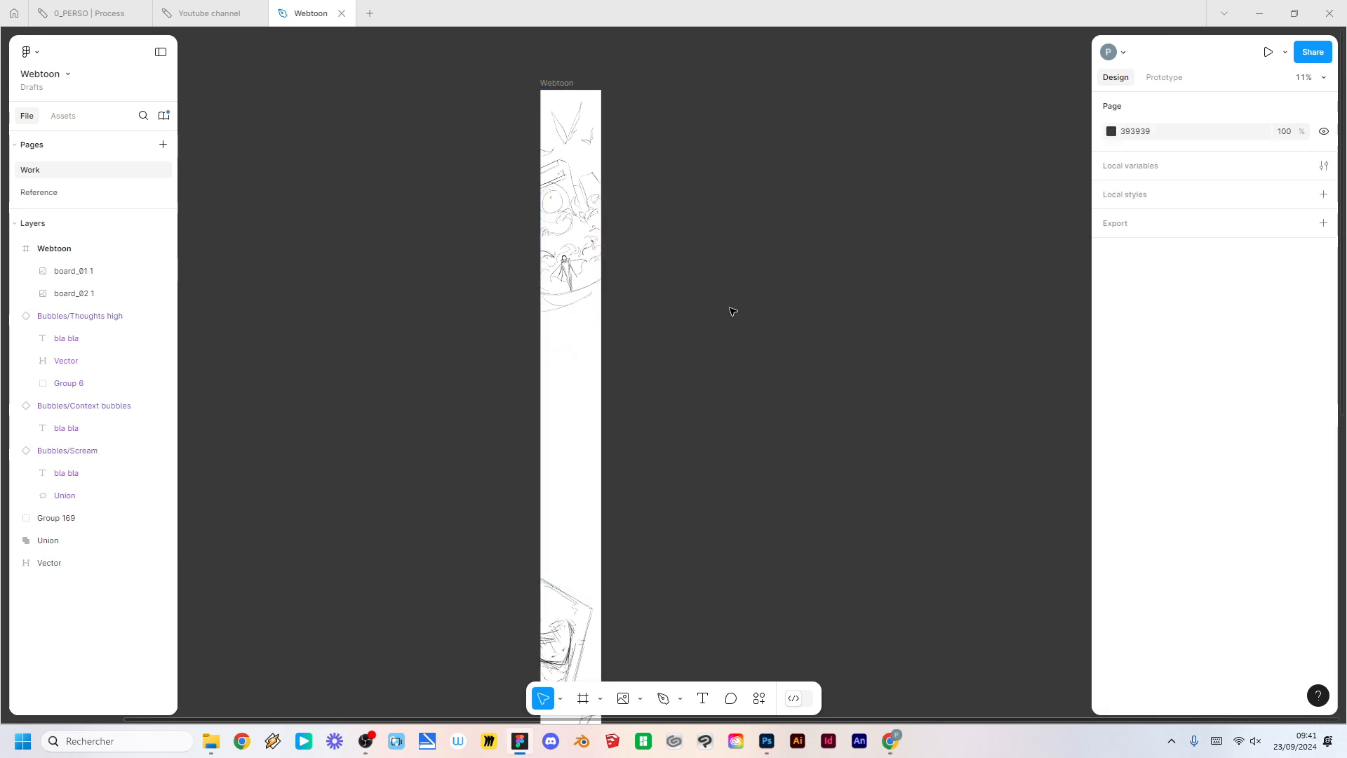
Step: Duplicate the cropped board_01 to Y 3290 and shift the image inside the copy's crop to show the lower panel
click(582, 197)
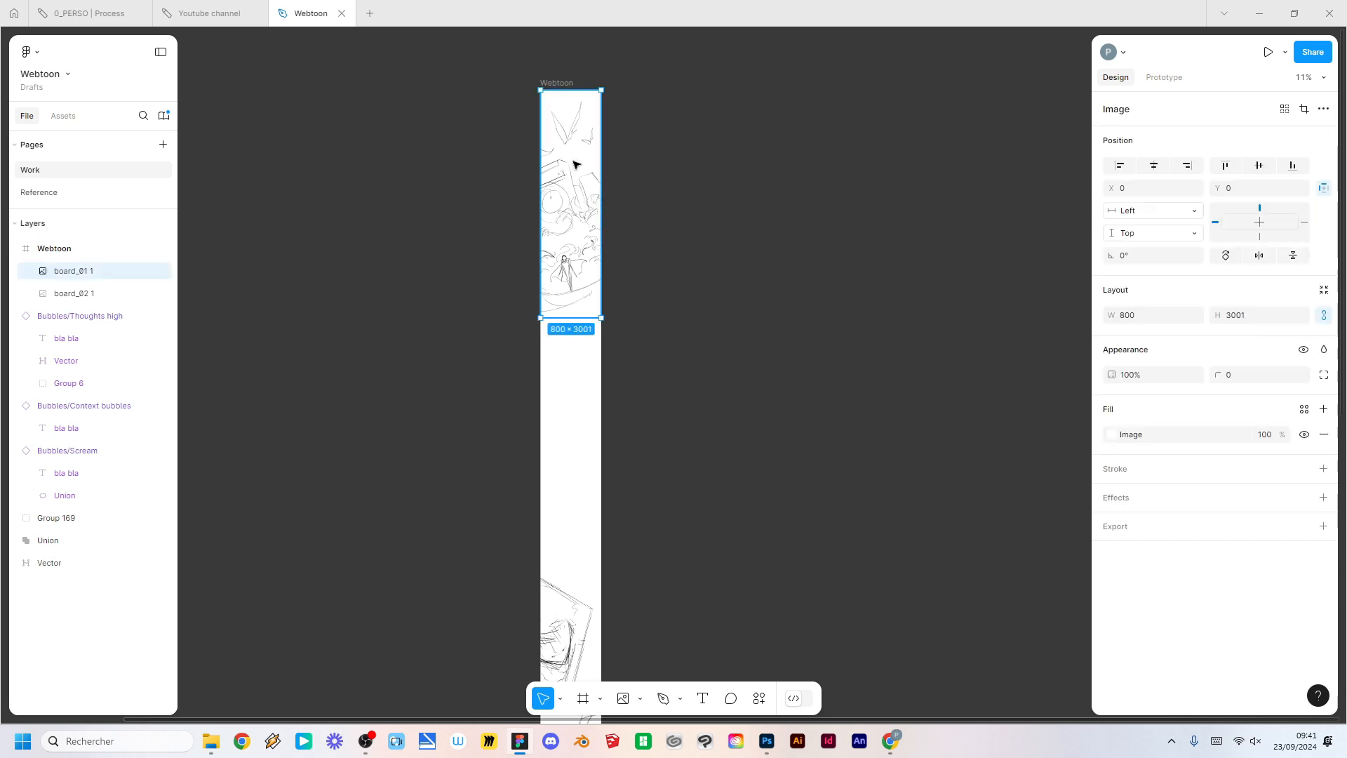
drag(580, 149, 561, 396)
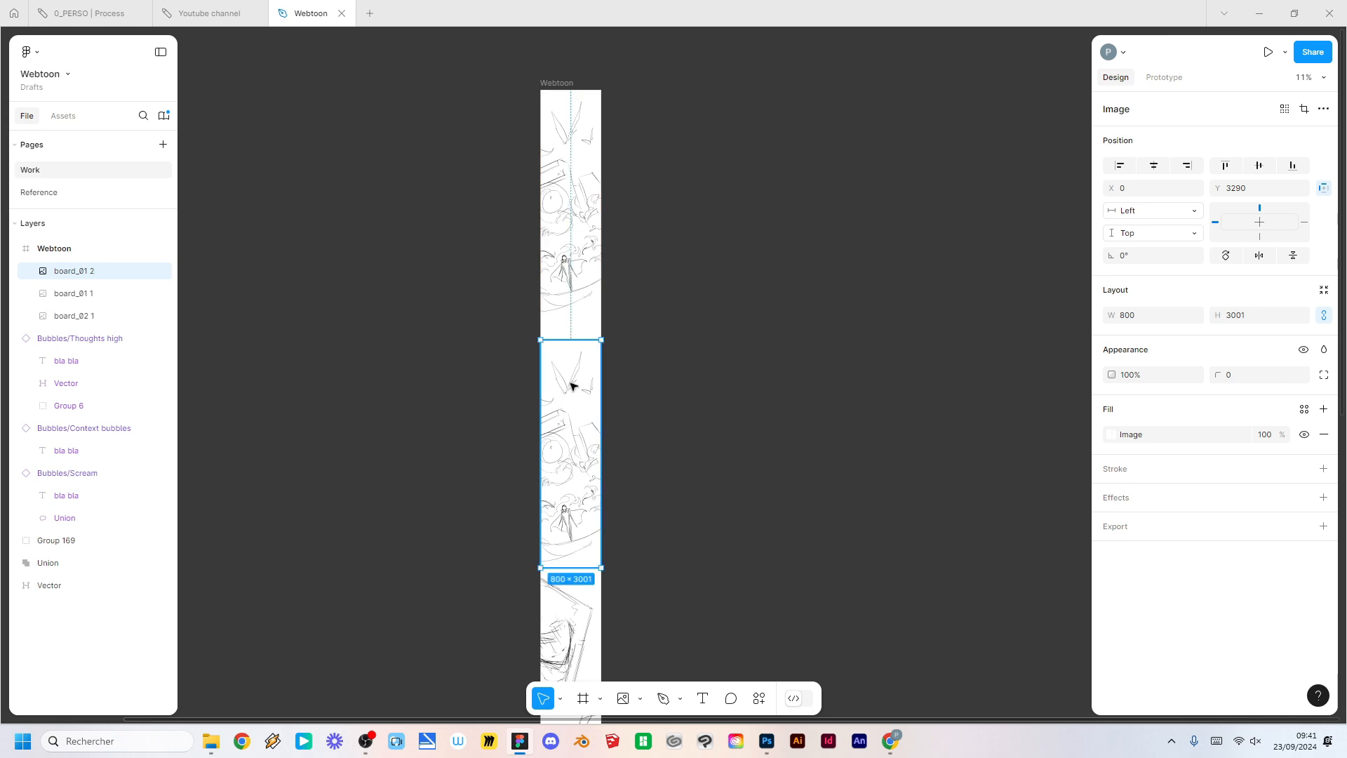
double_click(572, 384)
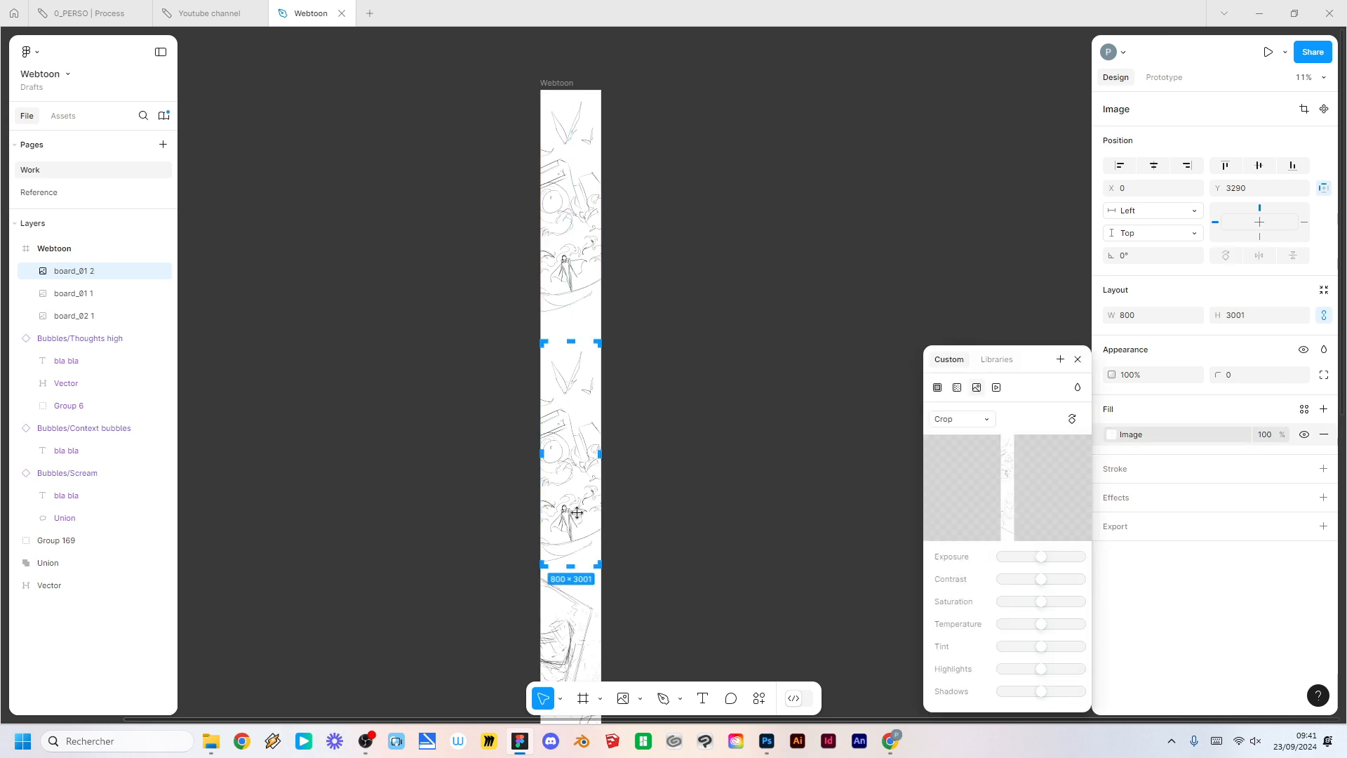
mouse_move(579, 523)
mouse_down()
mouse_move(571, 367)
mouse_move(571, 493)
mouse_move(568, 382)
mouse_up()
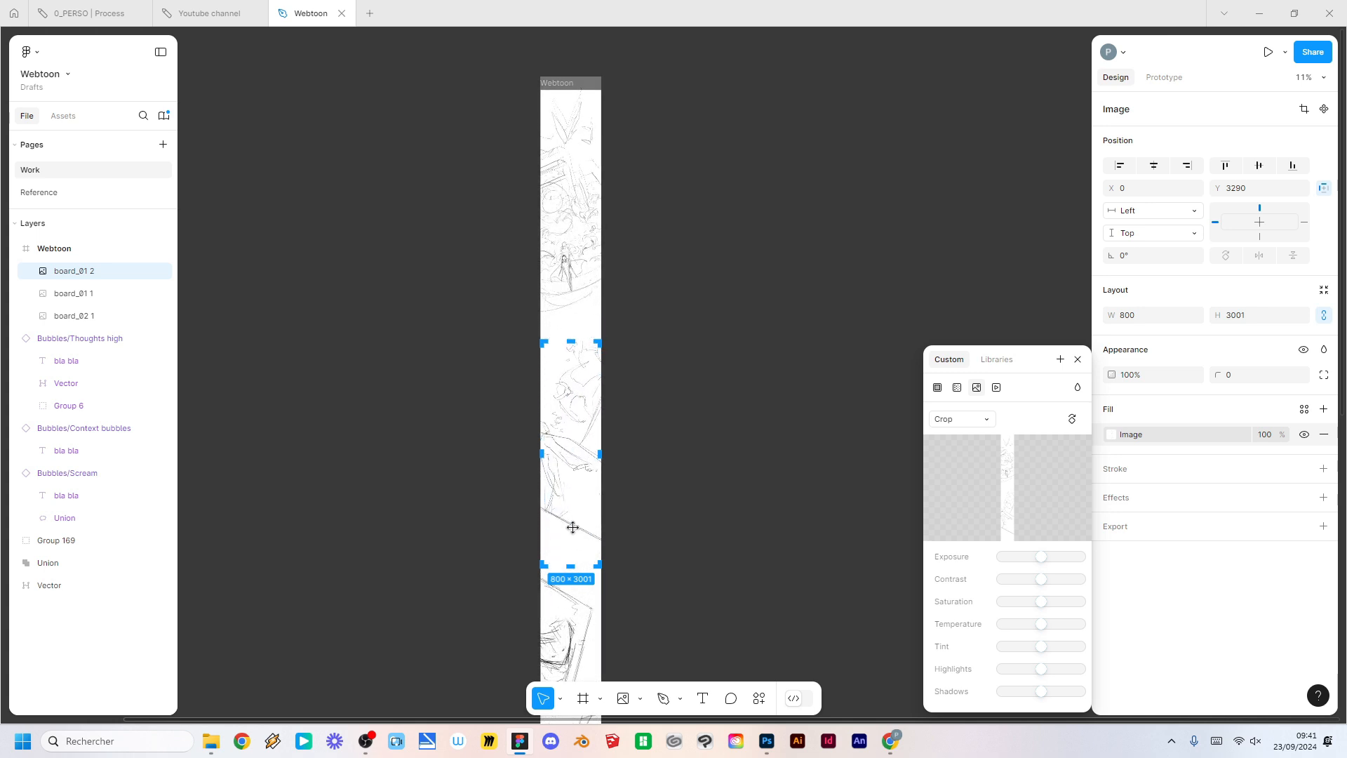
Step: Crop the bottom of the duplicated board_01 panel to a height of 2713
drag(568, 571, 570, 552)
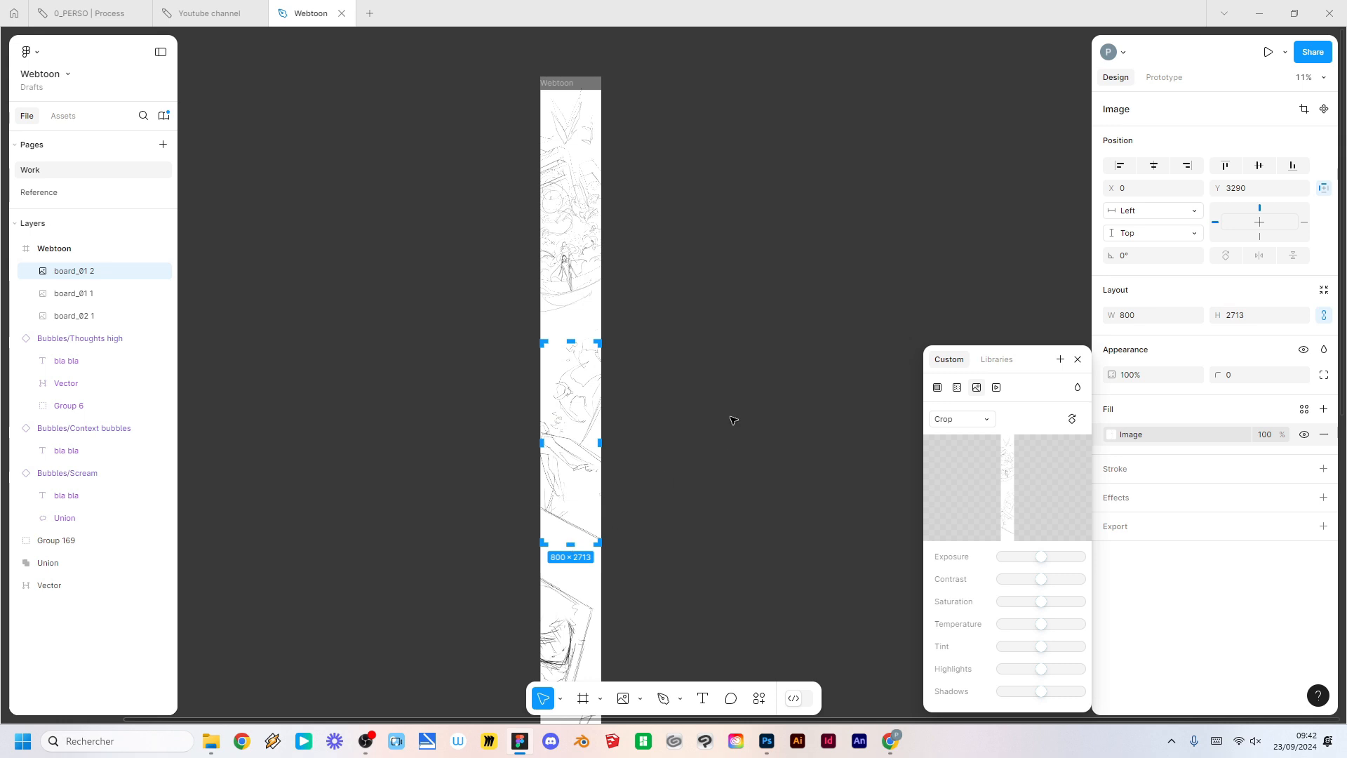
key(Escape)
click(703, 481)
Step: Examine the two cropped board_01 panels and the spacing between them
drag(692, 511, 732, 428)
click(625, 351)
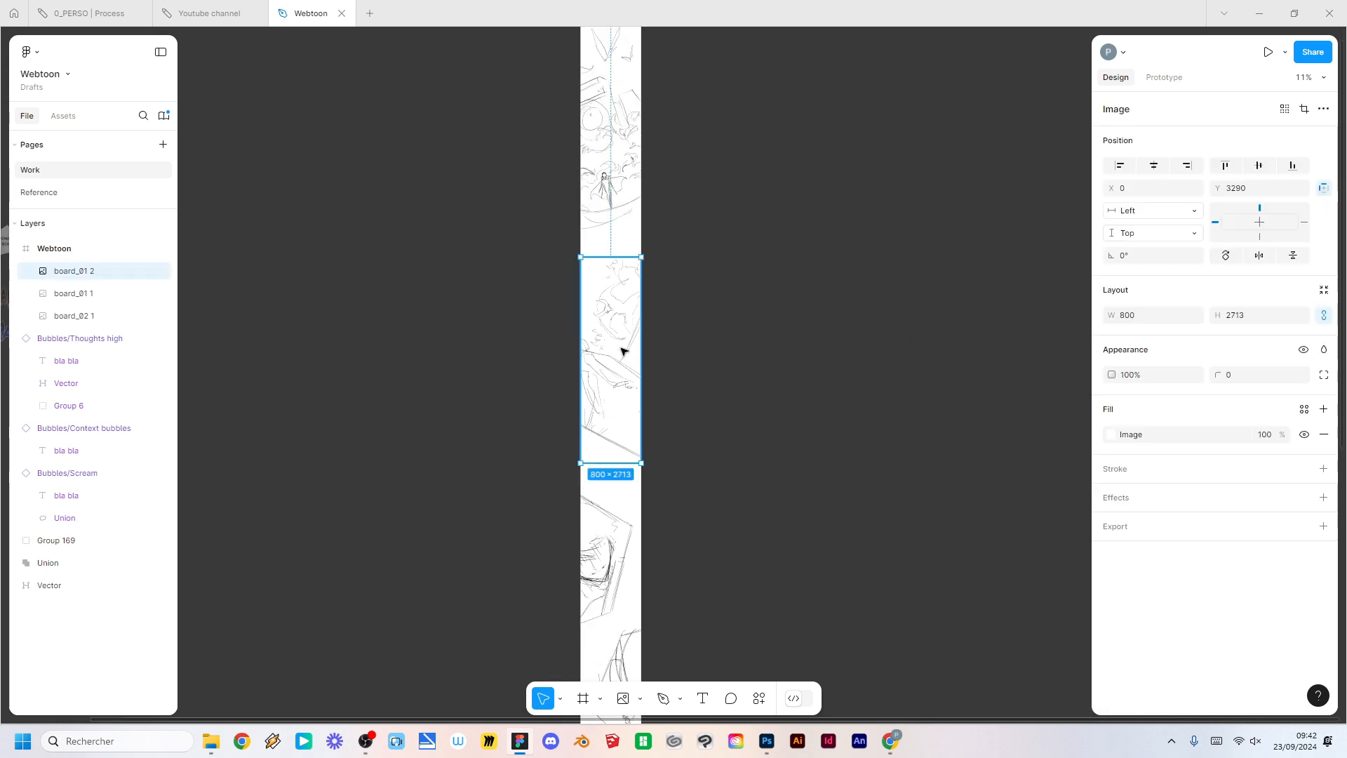
shift+click(610, 166)
scroll(695, 242, up, 3)
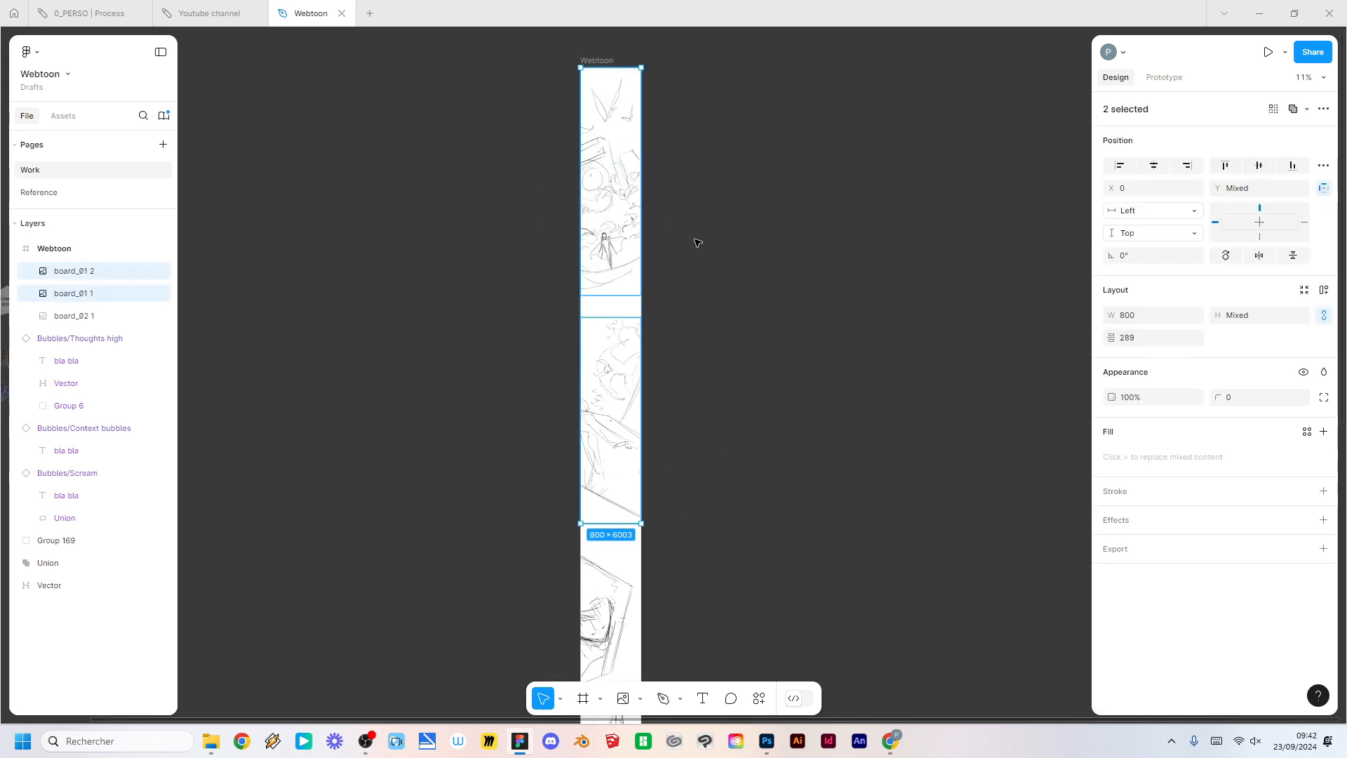
scroll(696, 249, down, 2)
click(693, 265)
Step: Set the image fill of the board_02 sketch to Crop
drag(712, 463, 716, 222)
scroll(679, 362, up, 2)
drag(704, 427, 740, 364)
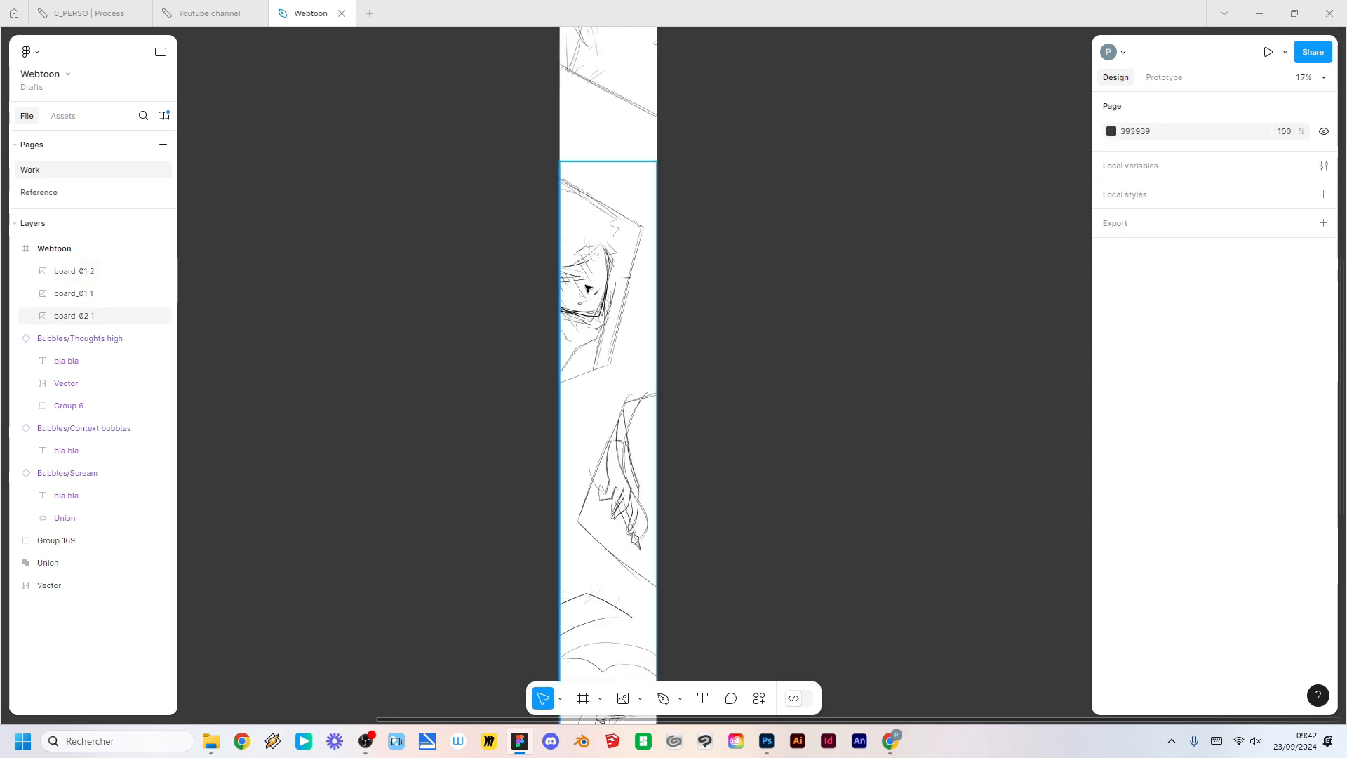
double_click(608, 321)
click(947, 423)
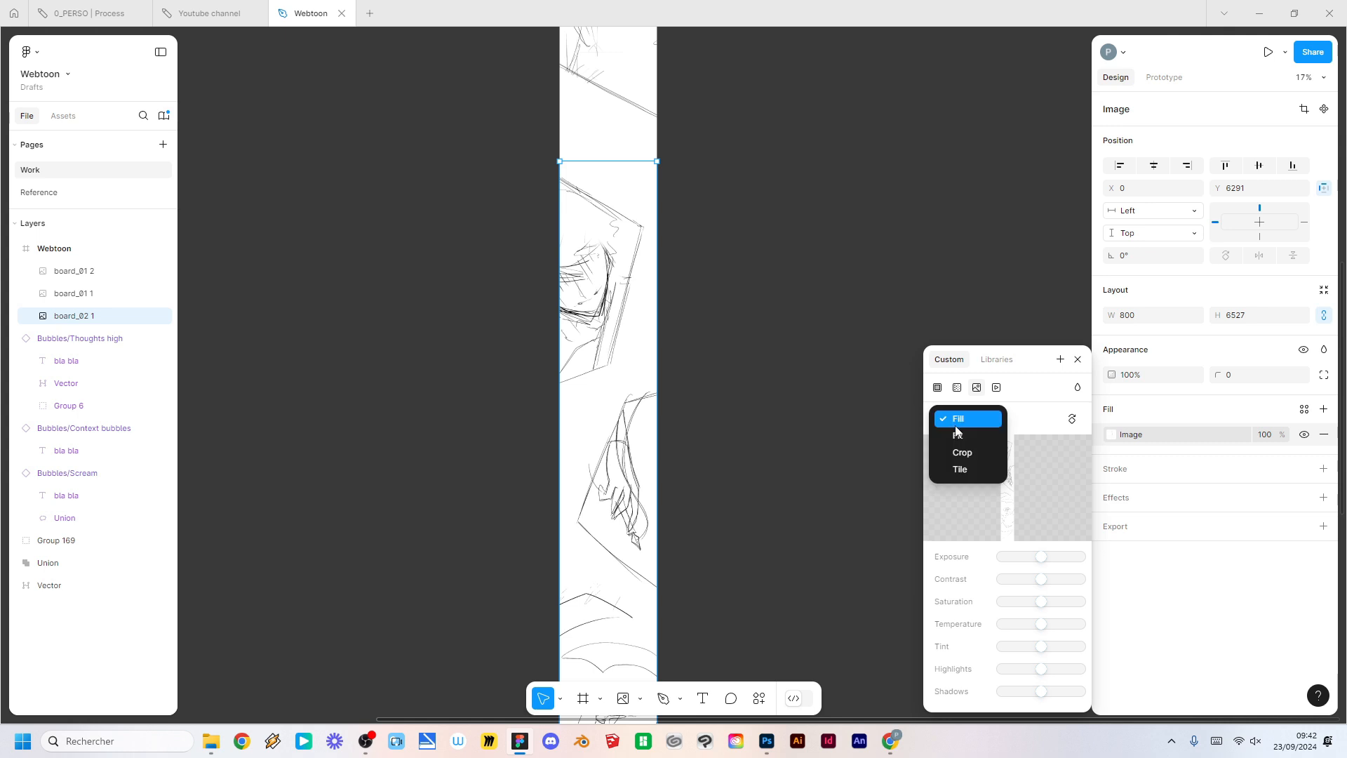
click(958, 449)
Step: Crop board_02 to its first panel, leaving it 800 × 1753 at Y 6369
scroll(765, 400, down, 4)
scroll(756, 402, down, 5)
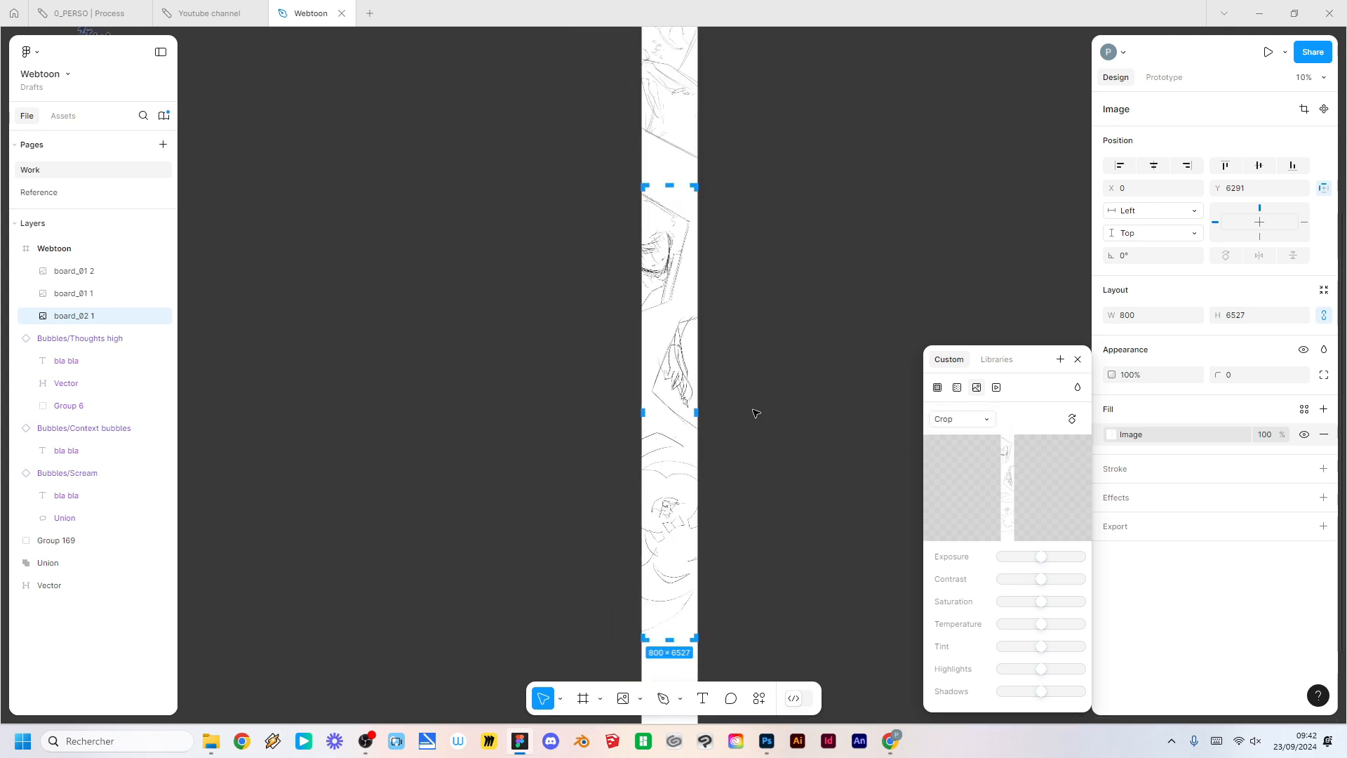
drag(751, 430, 678, 415)
drag(620, 562, 620, 323)
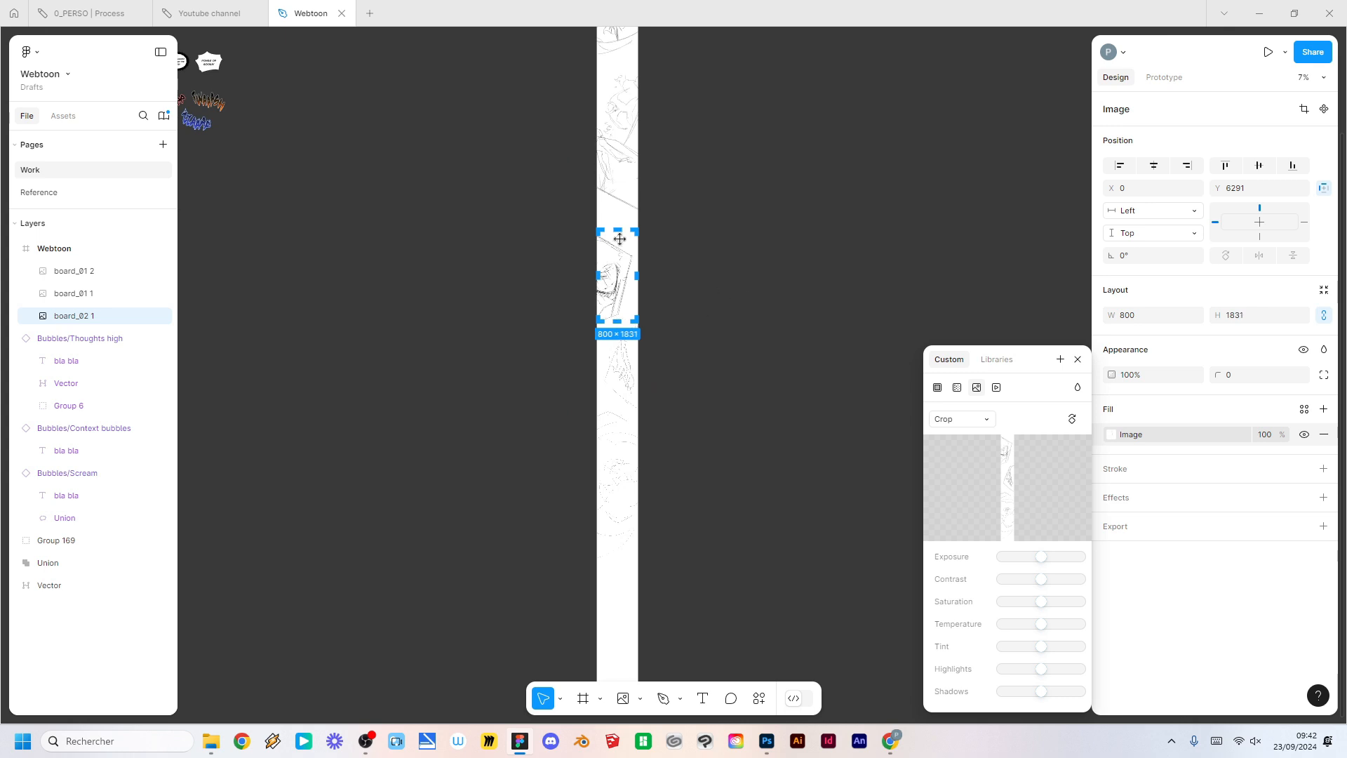
click(733, 264)
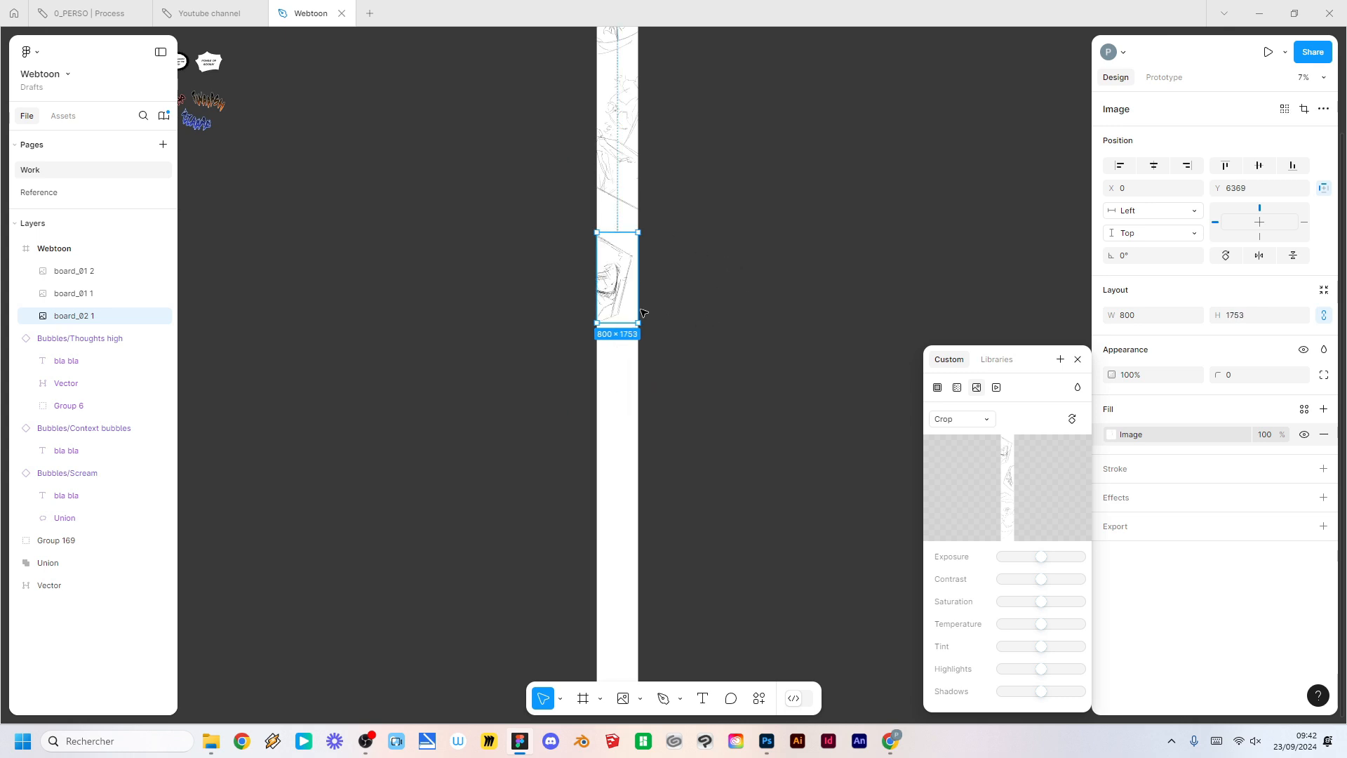
Step: Duplicate the cropped board_02 panel to Y 8571 and shift the image inside the copy's crop to show the hand panel
drag(616, 270, 613, 325)
double_click(618, 404)
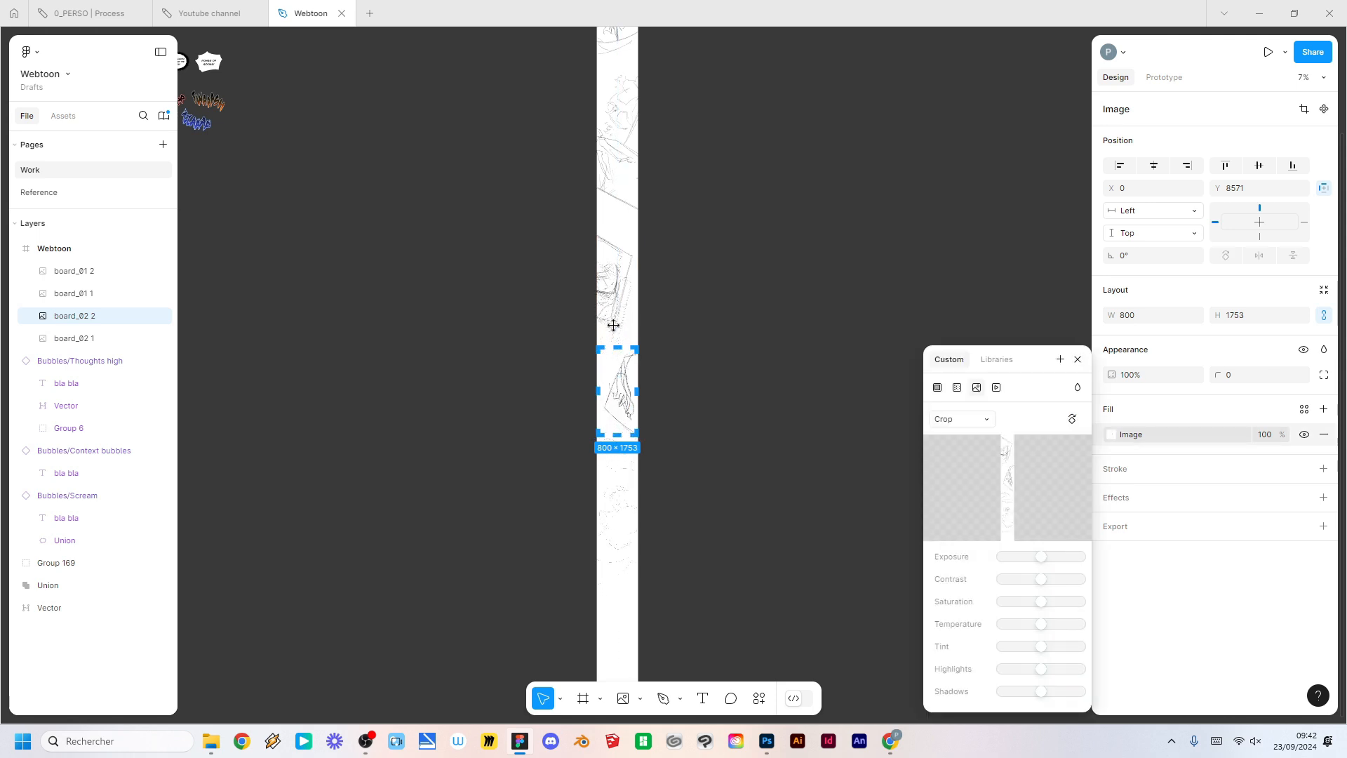
click(695, 444)
Step: Duplicate the hand panel further down the frame and shift the image inside its crop to show board_02's last panel
scroll(645, 351, down, 3)
click(613, 238)
drag(614, 238, 606, 372)
double_click(614, 389)
scroll(684, 393, down, 3)
click(695, 273)
Step: Move the last board_02 panel slightly lower in the Webtoon frame
click(617, 244)
drag(617, 243, 611, 275)
click(692, 189)
Step: Scale the first board_02 panel down proportionally to 700 × 1534, keeping its lower-left corner in place
scroll(728, 324, up, 3)
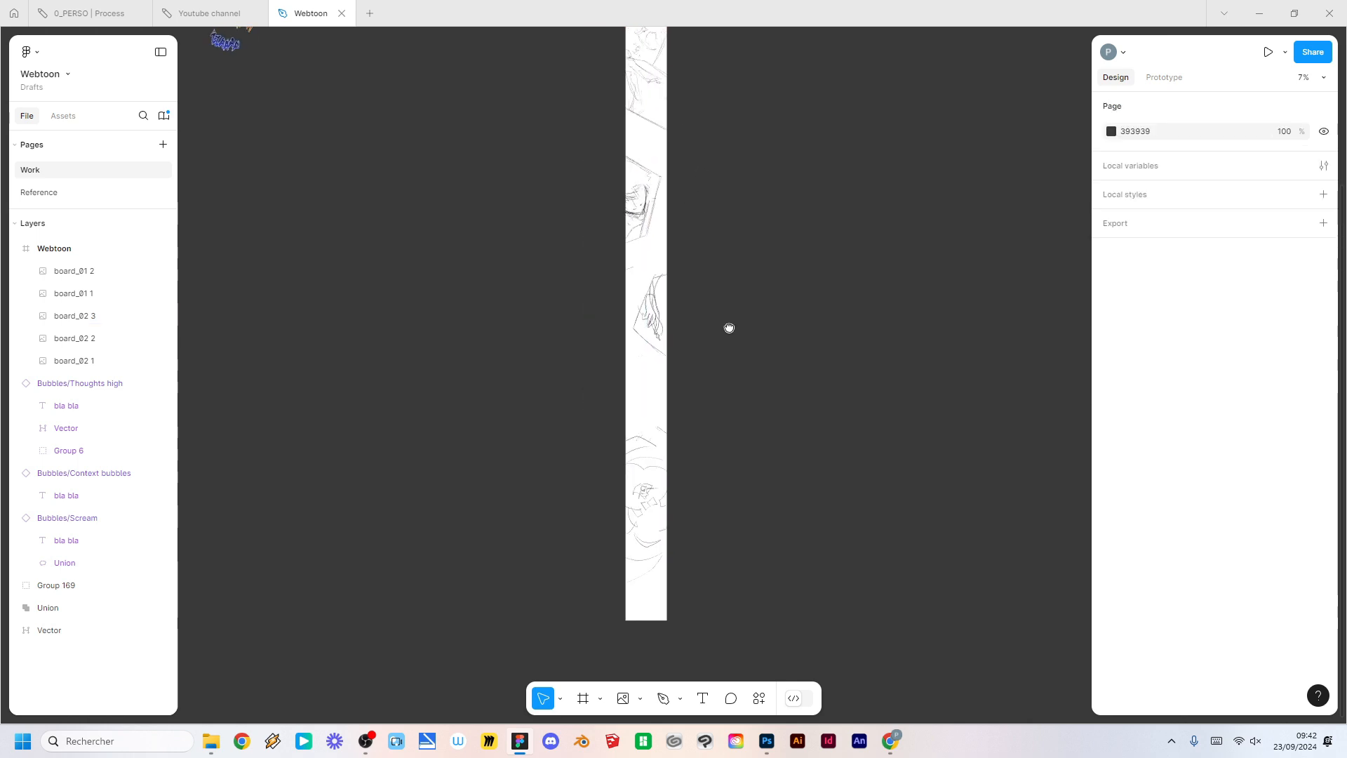
scroll(714, 307, up, 2)
click(601, 147)
scroll(626, 181, up, 2)
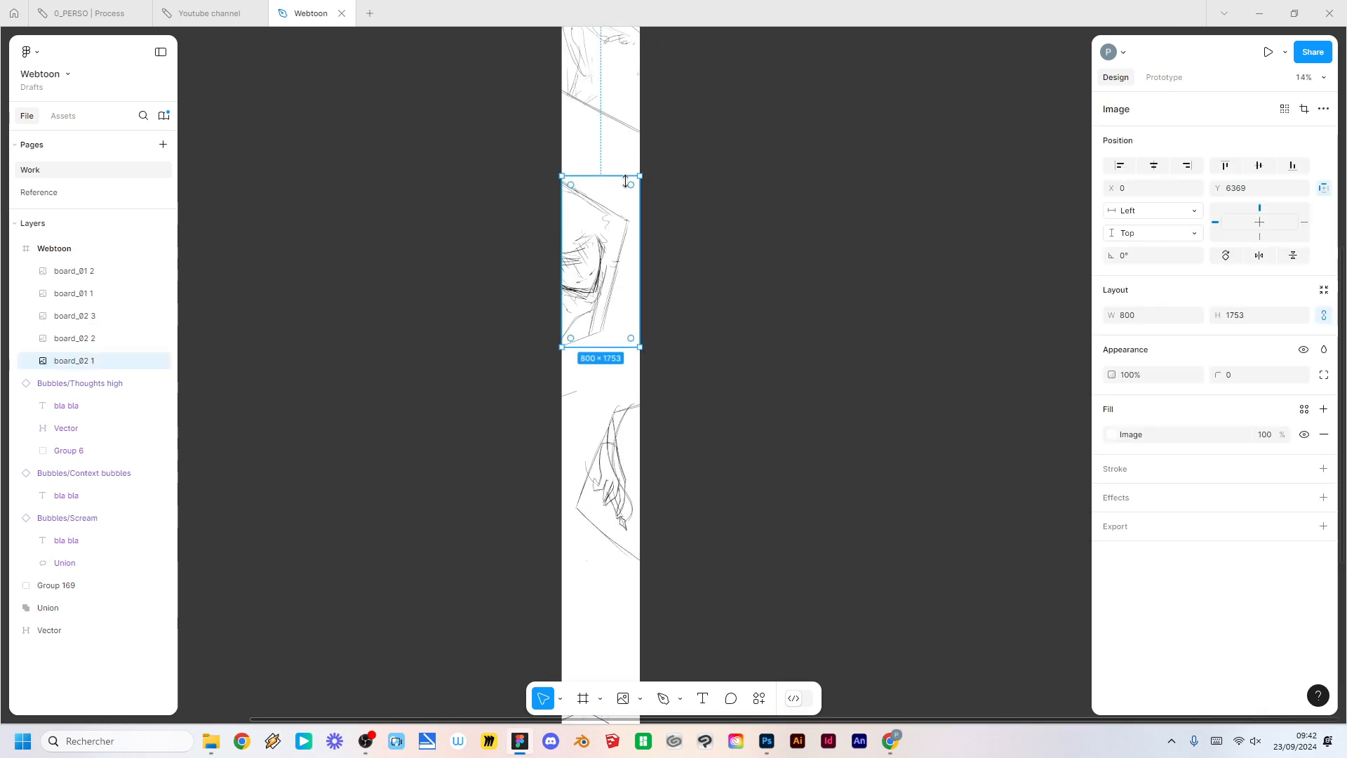
drag(641, 176, 630, 197)
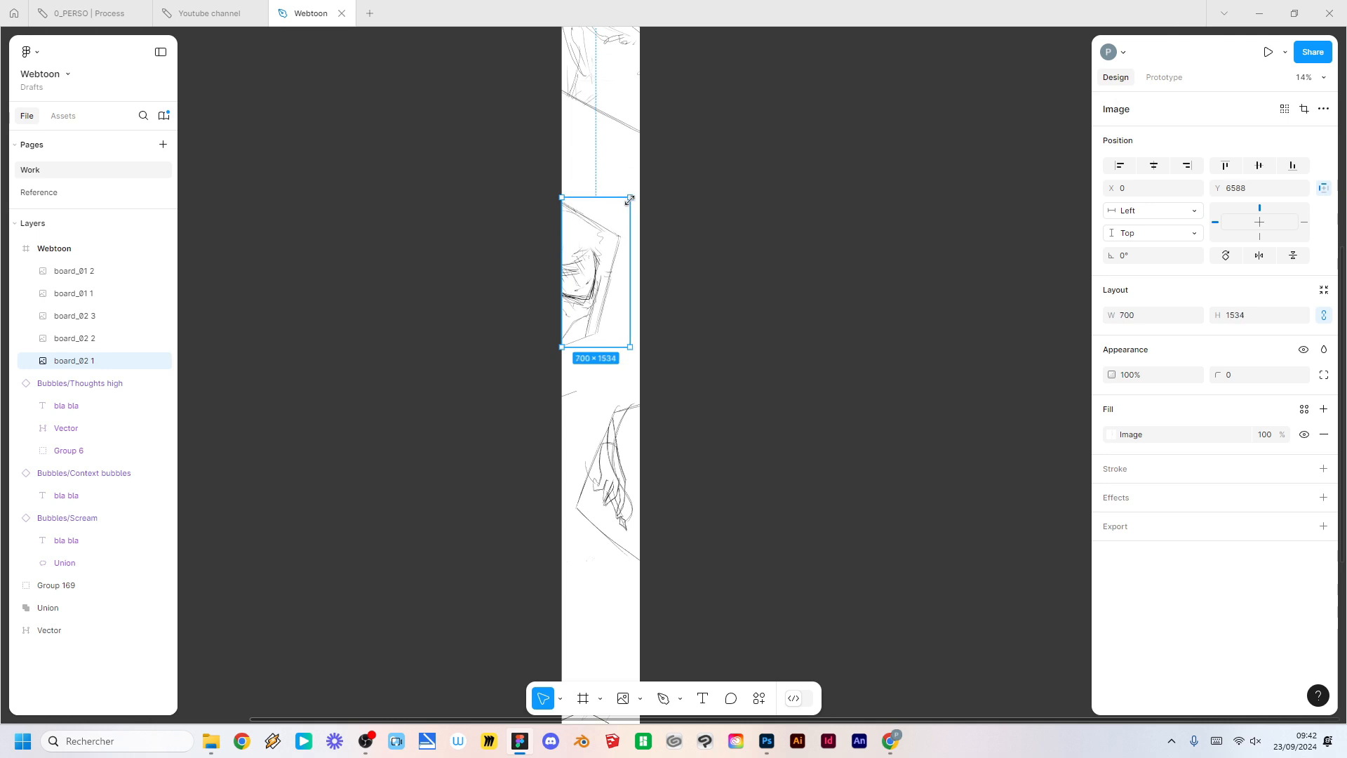
Step: Scale the hand panel down slightly, move it up and keep it against the frame's right edge
click(624, 477)
drag(567, 559, 621, 511)
click(748, 573)
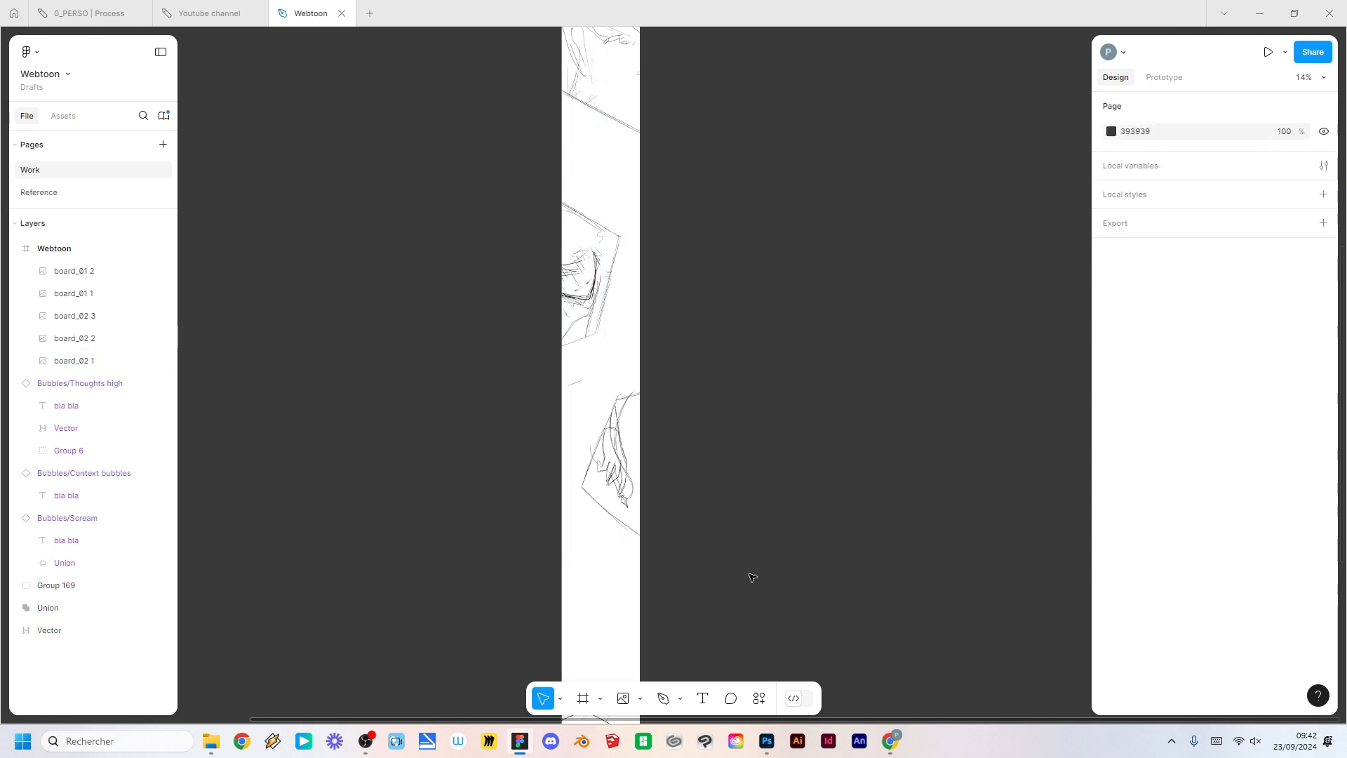
Step: Move the last board_02 panel up closer to the hand panel
drag(698, 655, 647, 423)
scroll(660, 432, down, 2)
drag(595, 601, 589, 549)
click(713, 215)
Step: Examine the full Webtoon strip, checking the two board_01 panels and the gaps between all panels
drag(709, 178, 768, 442)
scroll(777, 365, down, 3)
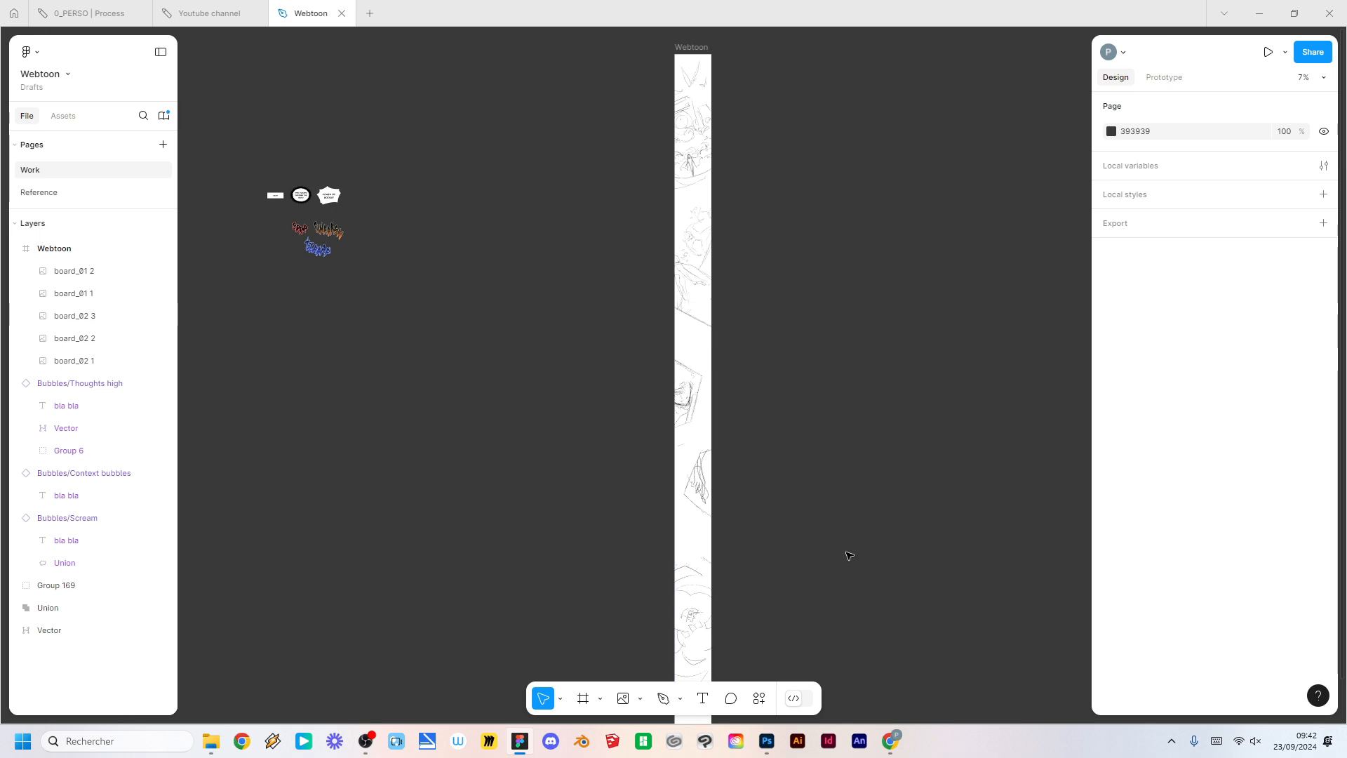
scroll(710, 475, down, 2)
scroll(712, 435, up, 1)
click(688, 193)
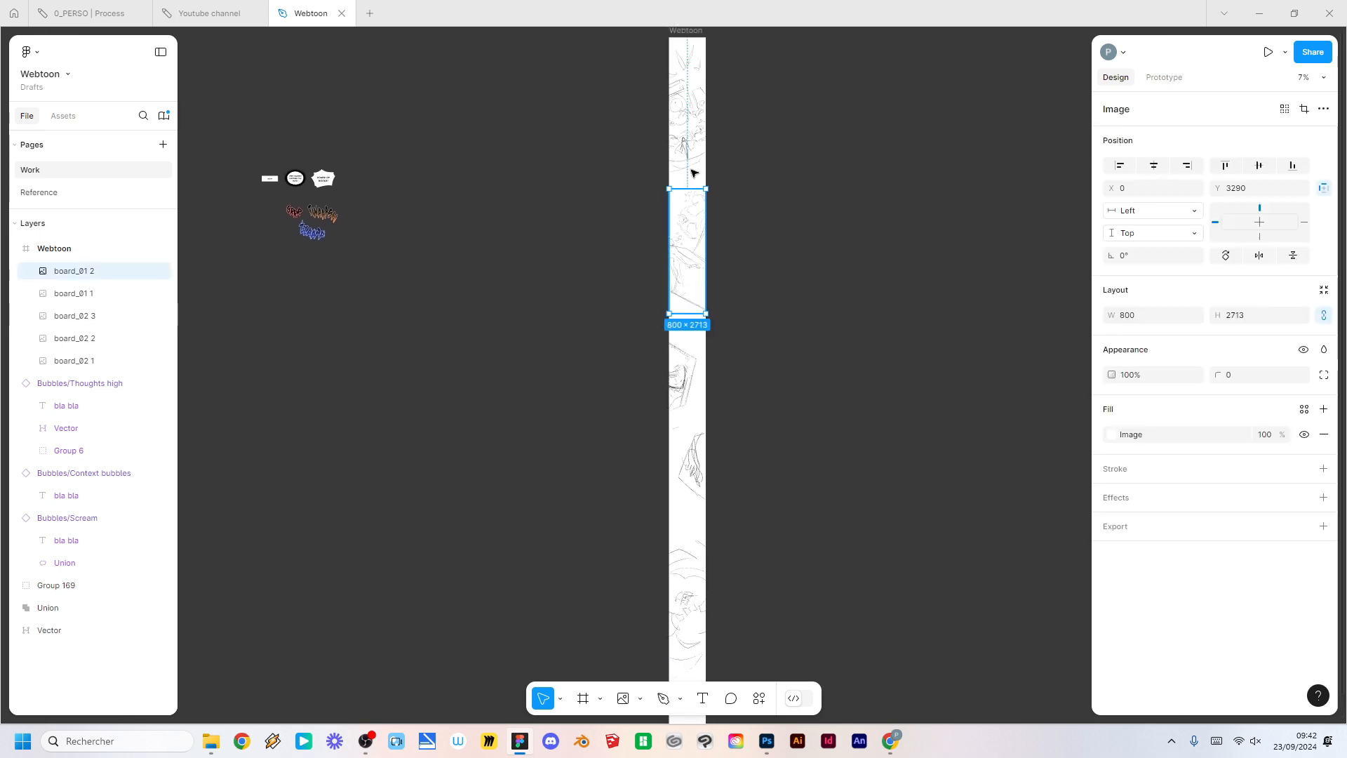
click(690, 137)
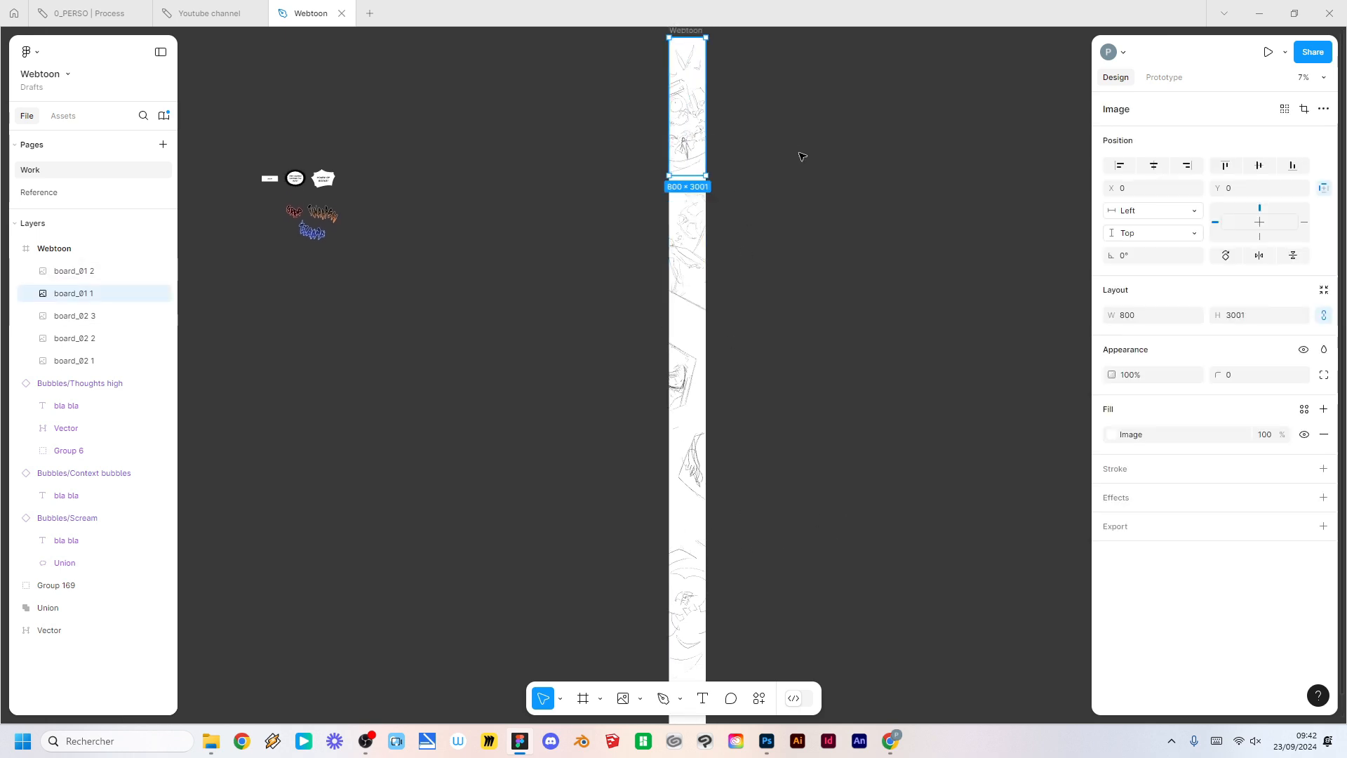
click(750, 347)
mouse_move(758, 343)
mouse_down()
mouse_move(749, 306)
mouse_move(743, 343)
mouse_up()
Step: Select all five board panels in the Webtoon frame and distribute their vertical spacing evenly
drag(731, 67, 618, 619)
scroll(770, 406, up, 3)
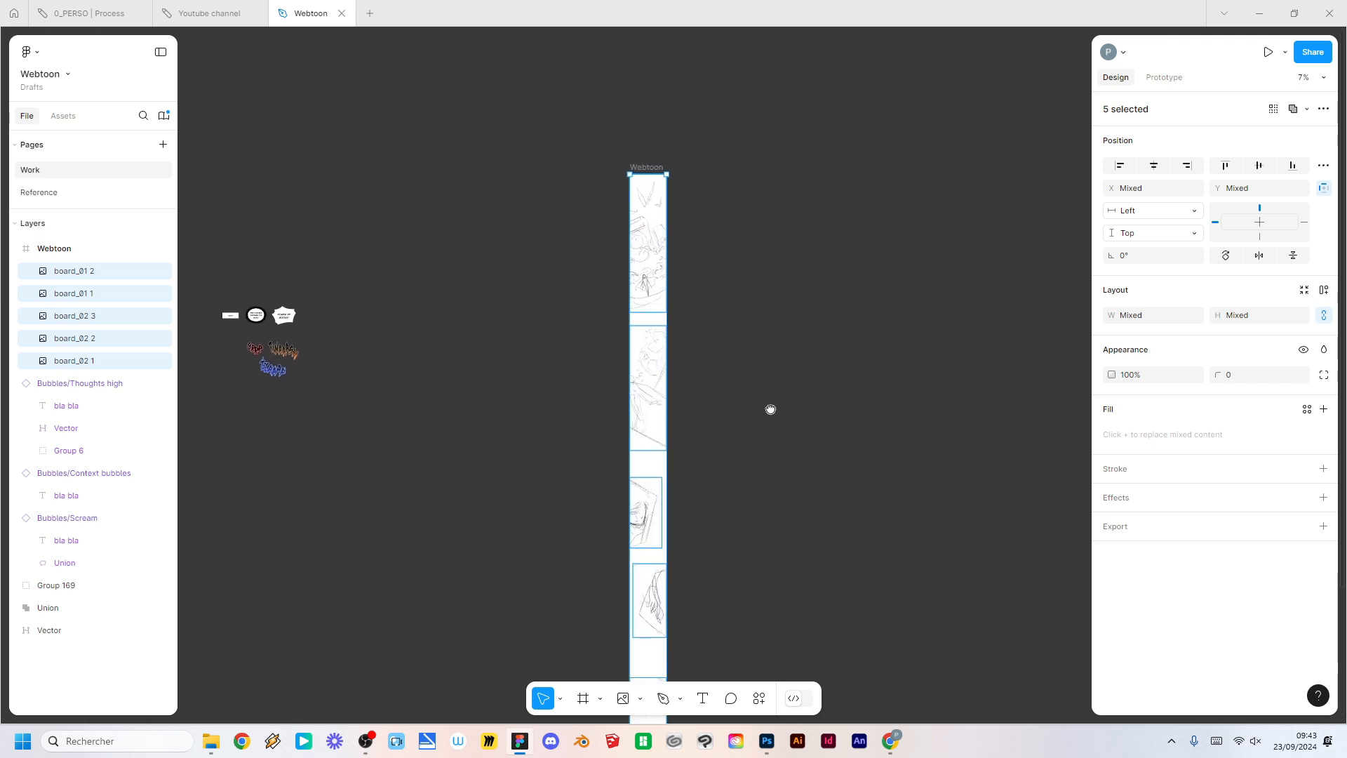
scroll(841, 317, down, 1)
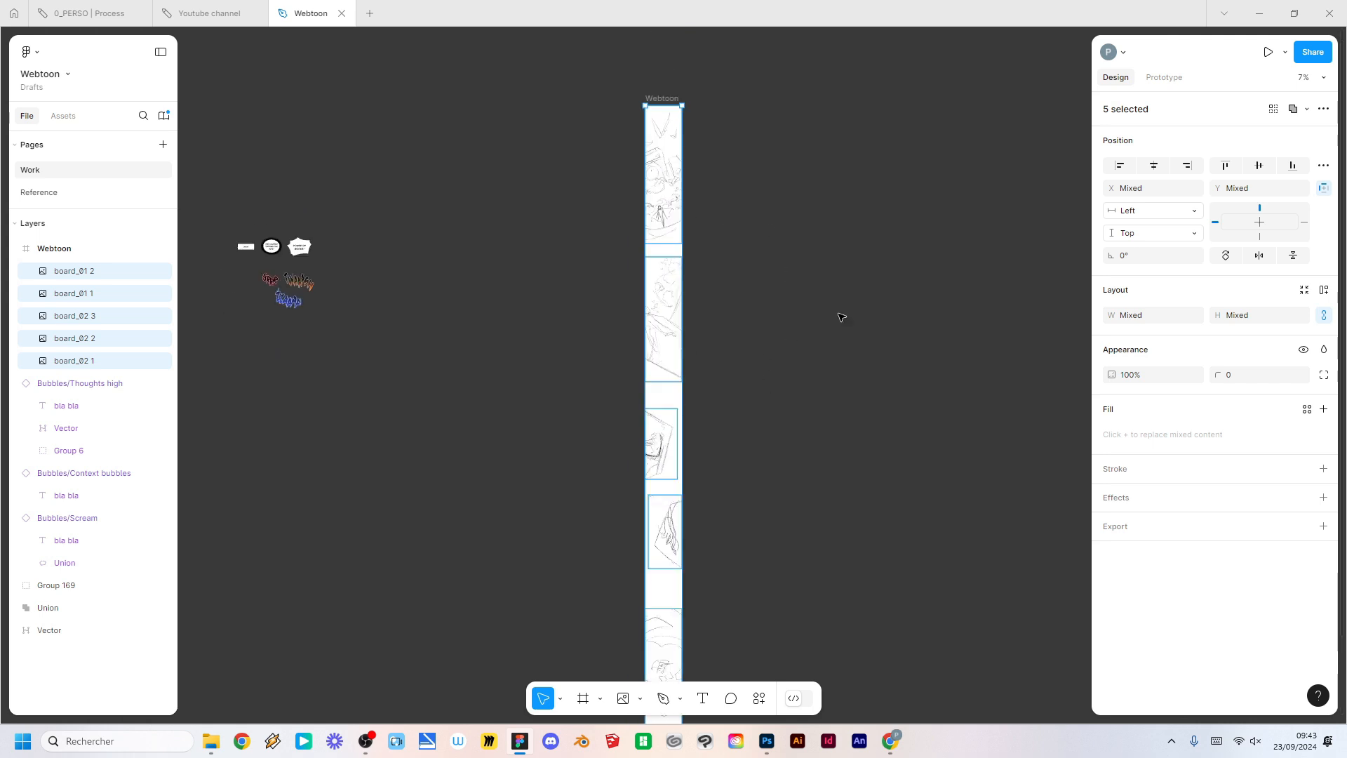
click(1324, 165)
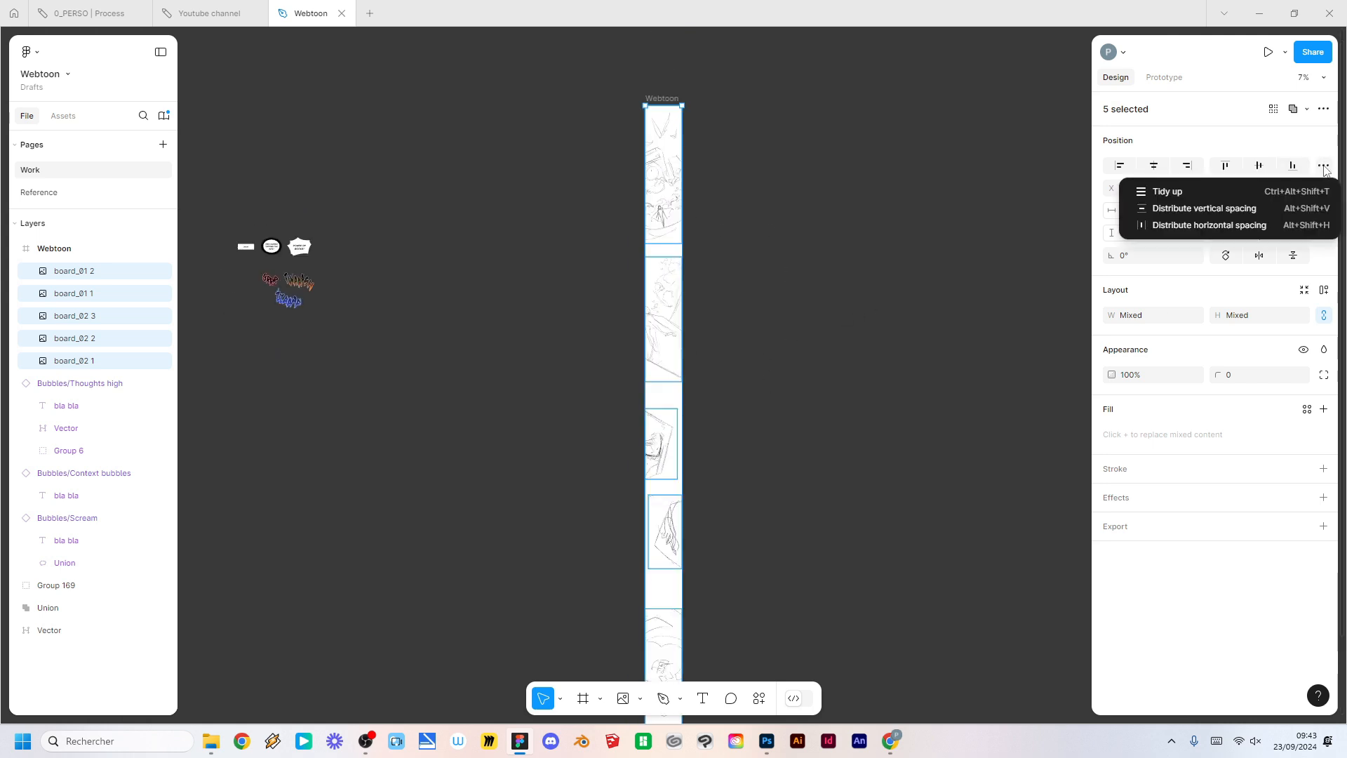
click(1265, 209)
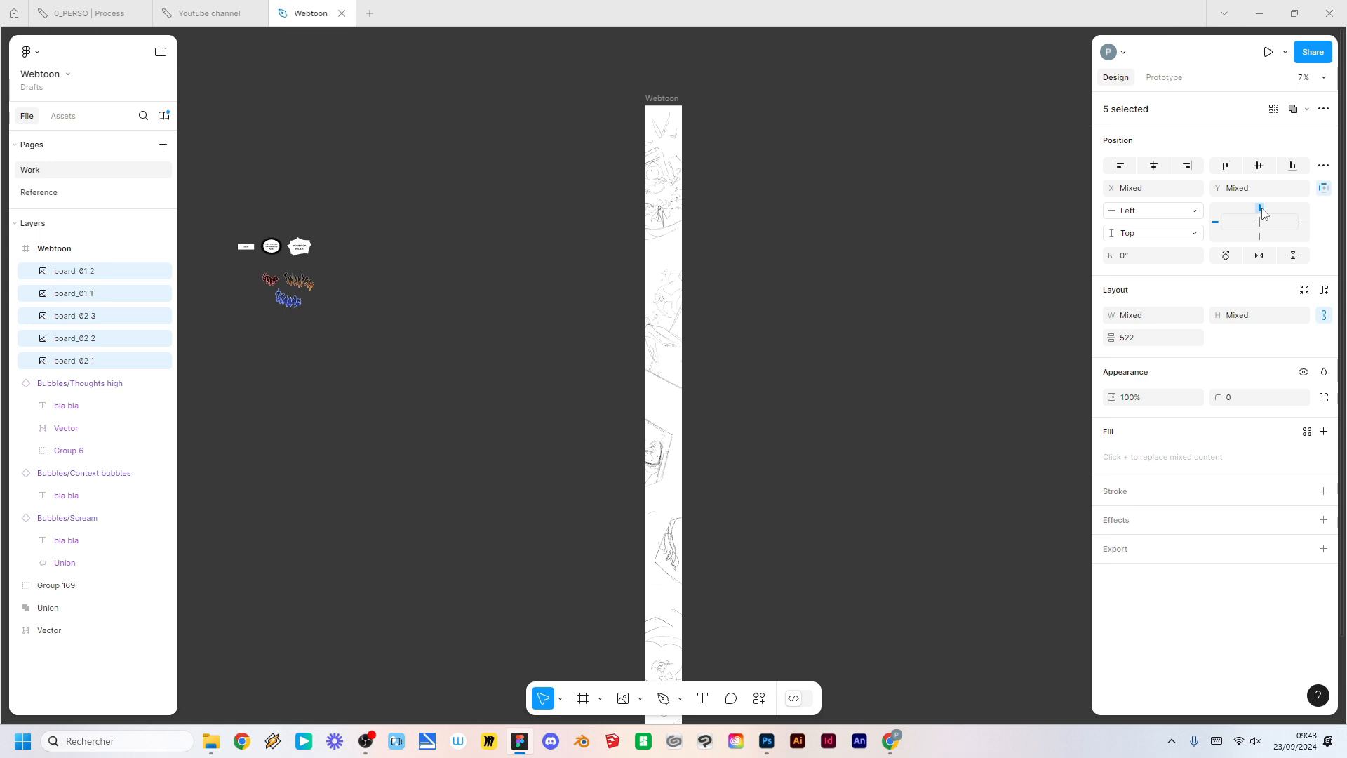
Step: Widen the equal vertical gap between the five selected panels to 843 directly on the canvas
scroll(771, 330, left, 1)
scroll(764, 302, up, 2)
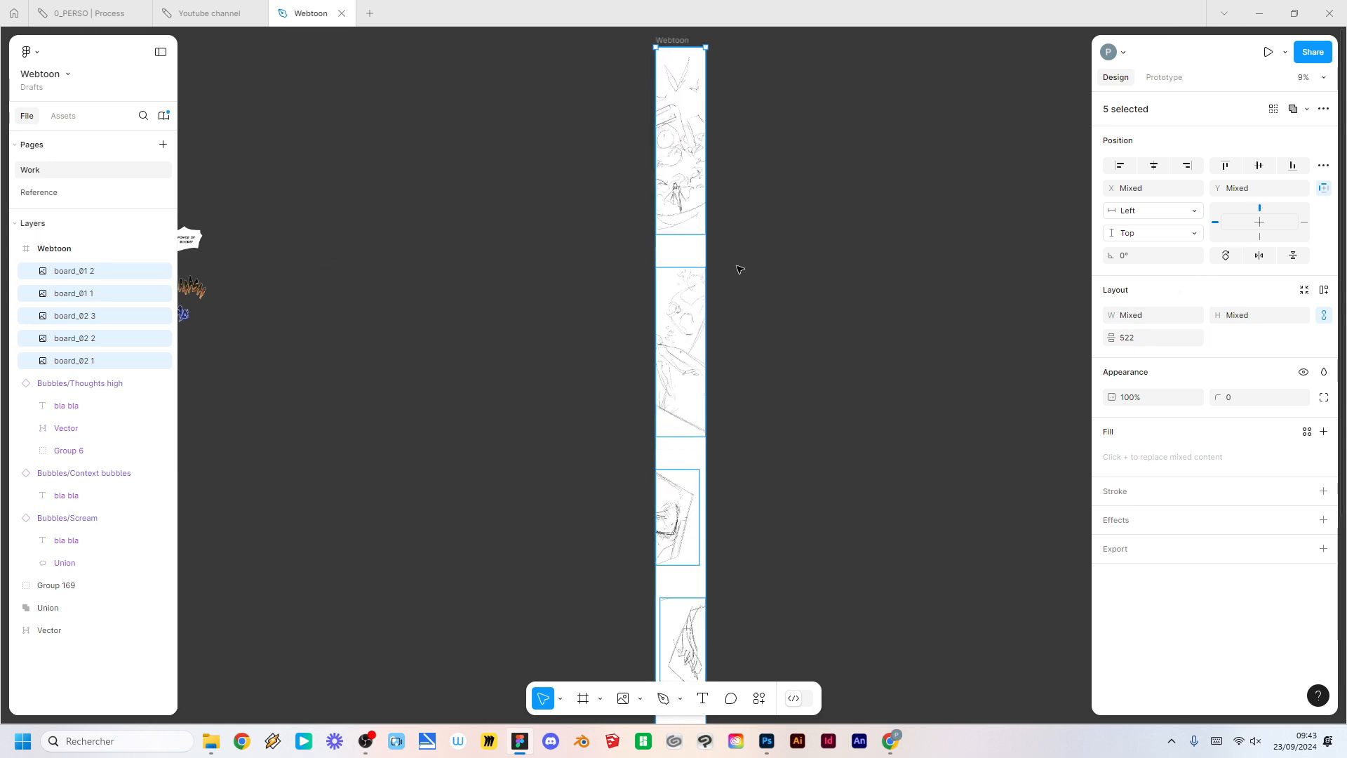
scroll(682, 247, up, 3)
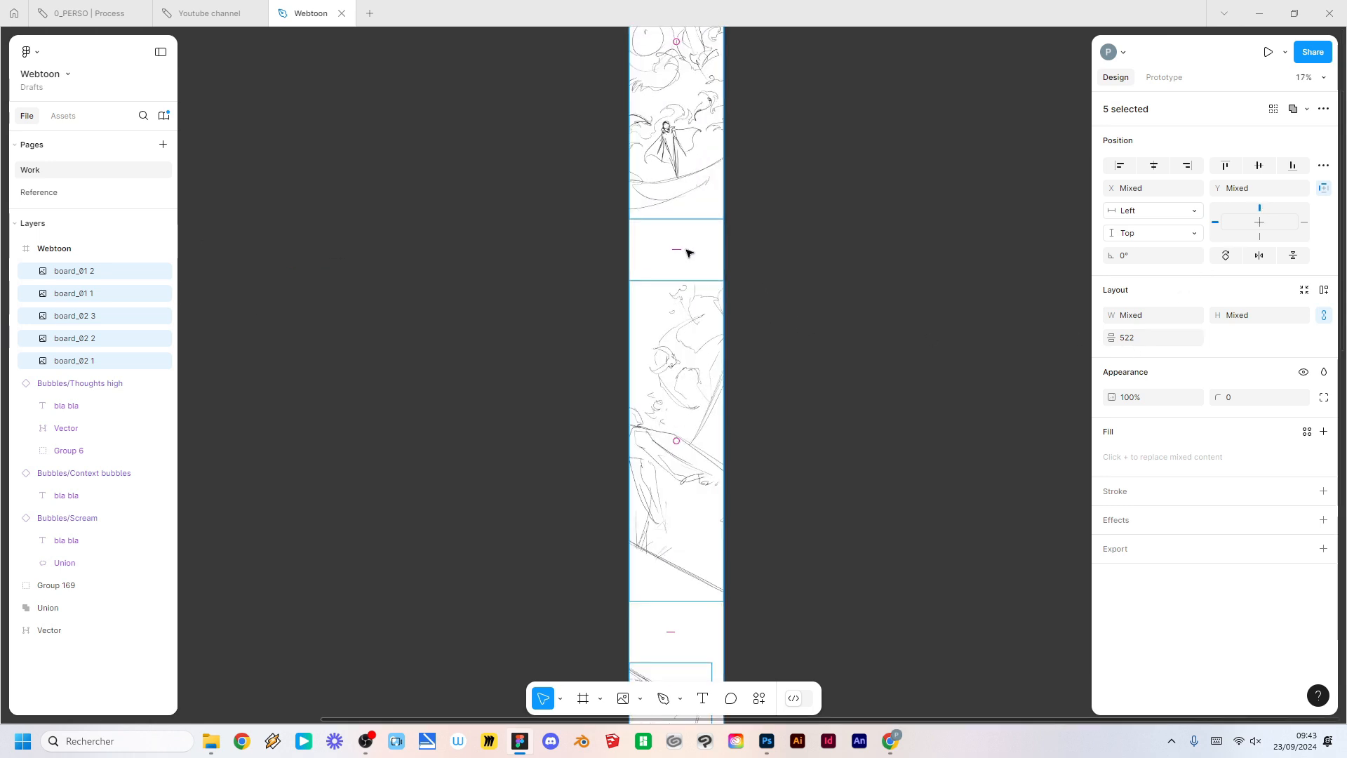
mouse_move(675, 250)
mouse_down()
mouse_move(673, 325)
mouse_move(679, 268)
mouse_up()
drag(679, 265, 678, 276)
Step: Set the vertical spacing between the five selected panels to 600
click(1138, 343)
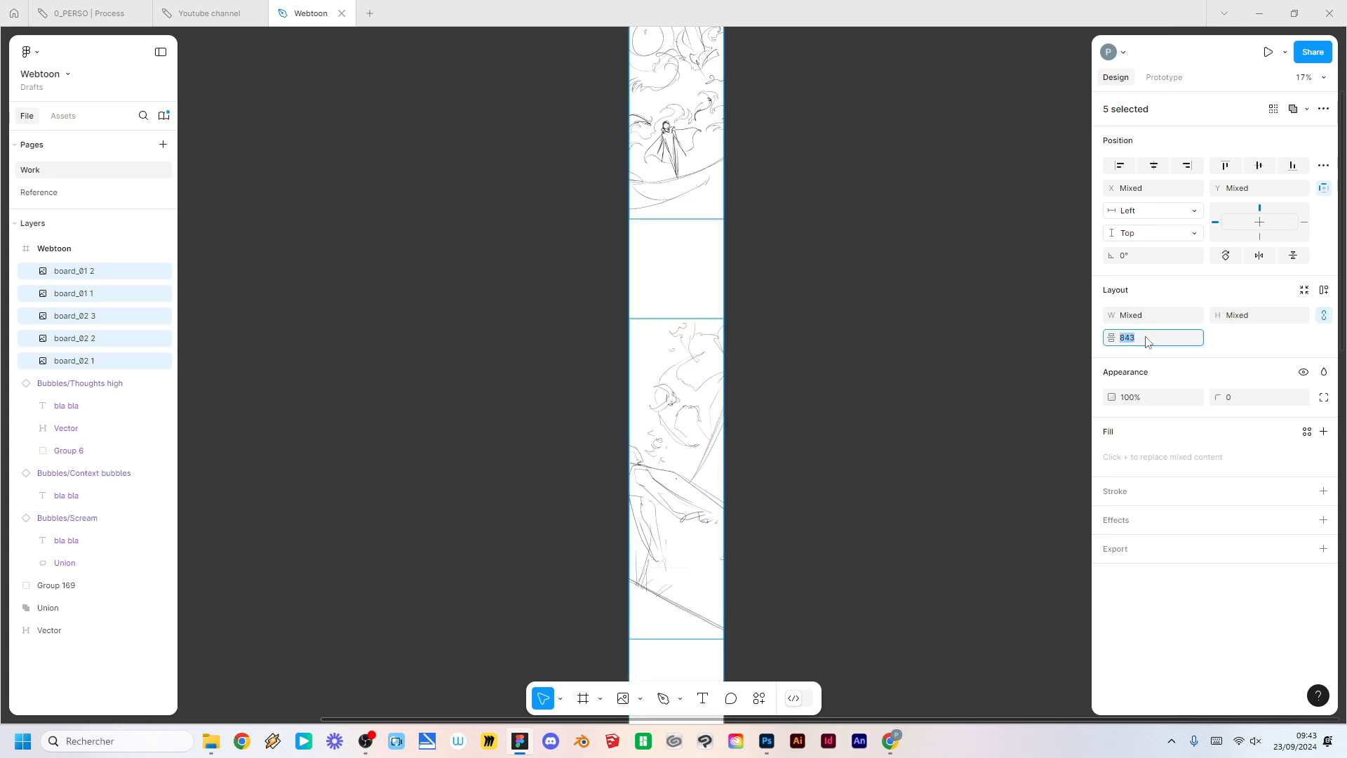
key(Return)
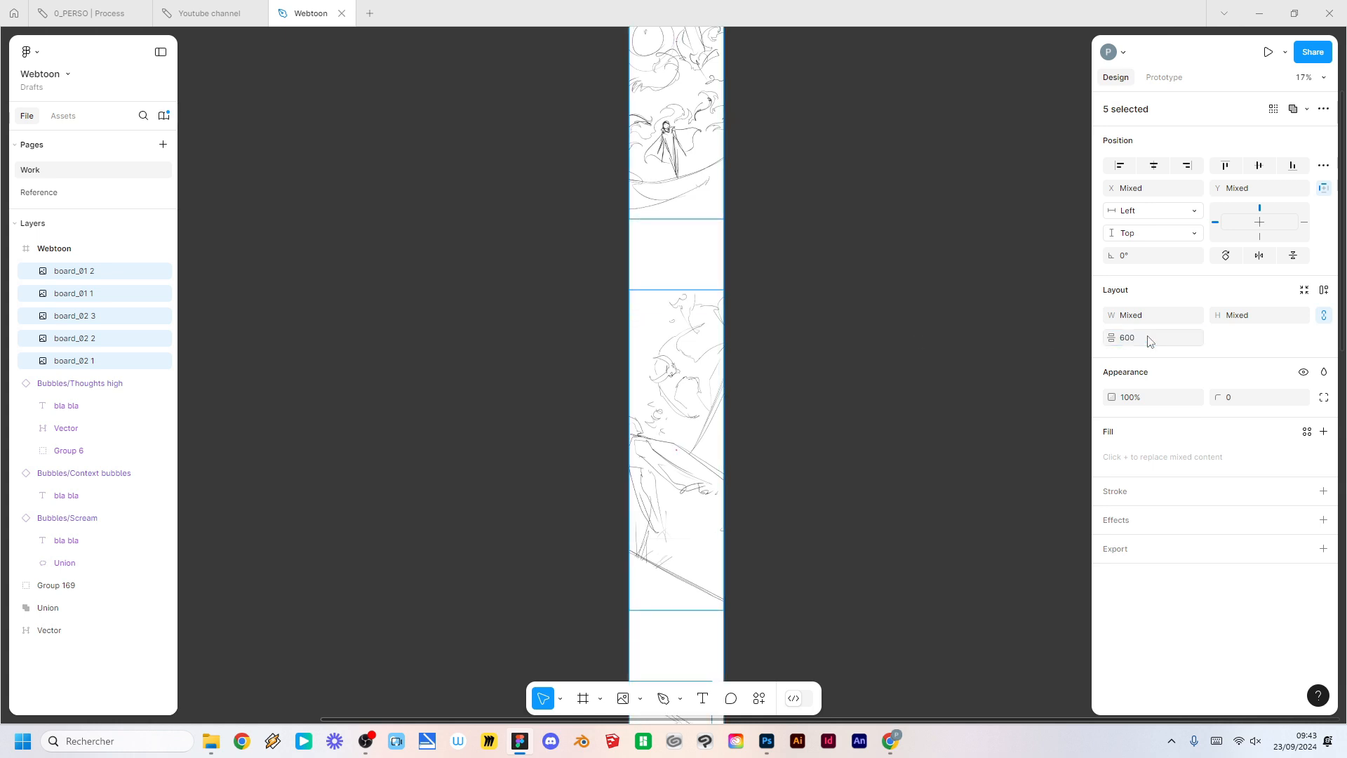
click(839, 278)
Step: Examine the spaced panels down the strip and the hidden image area outside the first board_01 panel's crop
scroll(872, 313, down, 4)
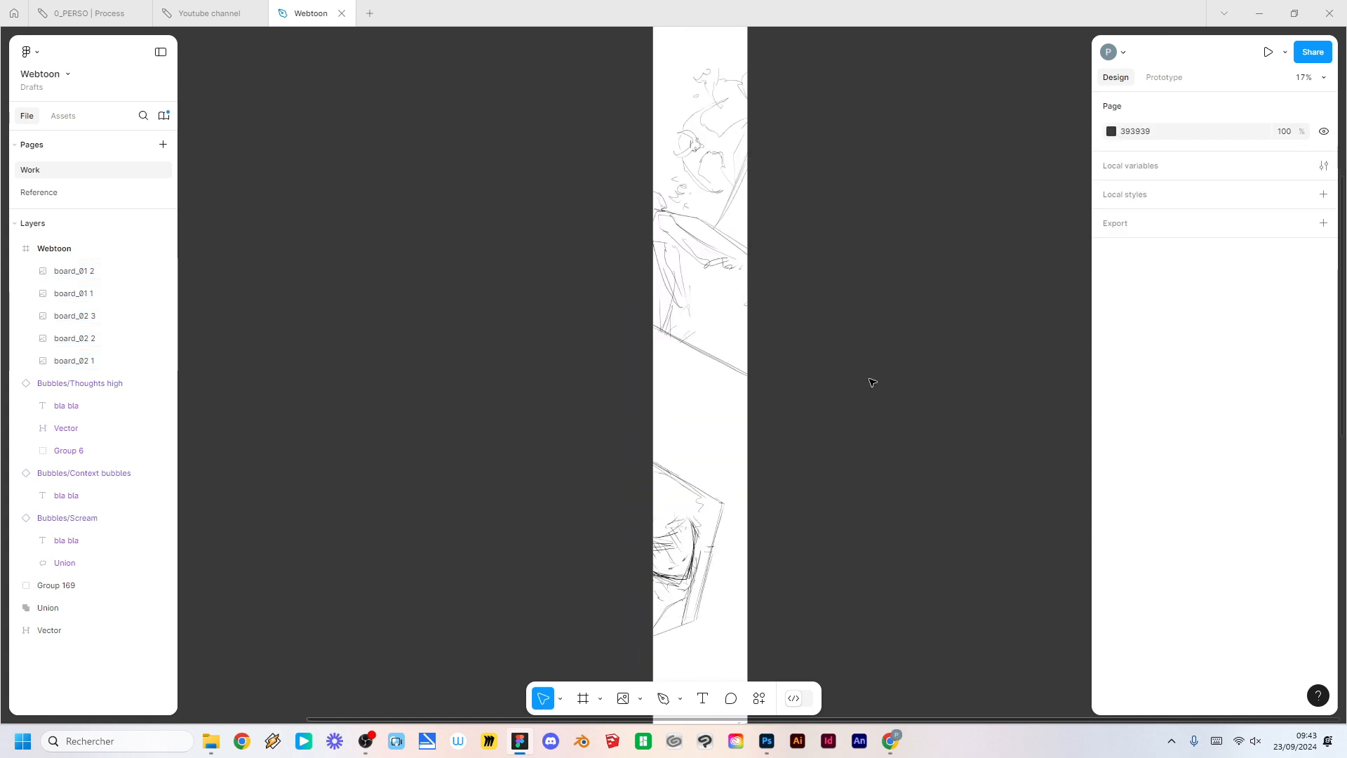
scroll(884, 529, down, 3)
scroll(788, 267, down, 3)
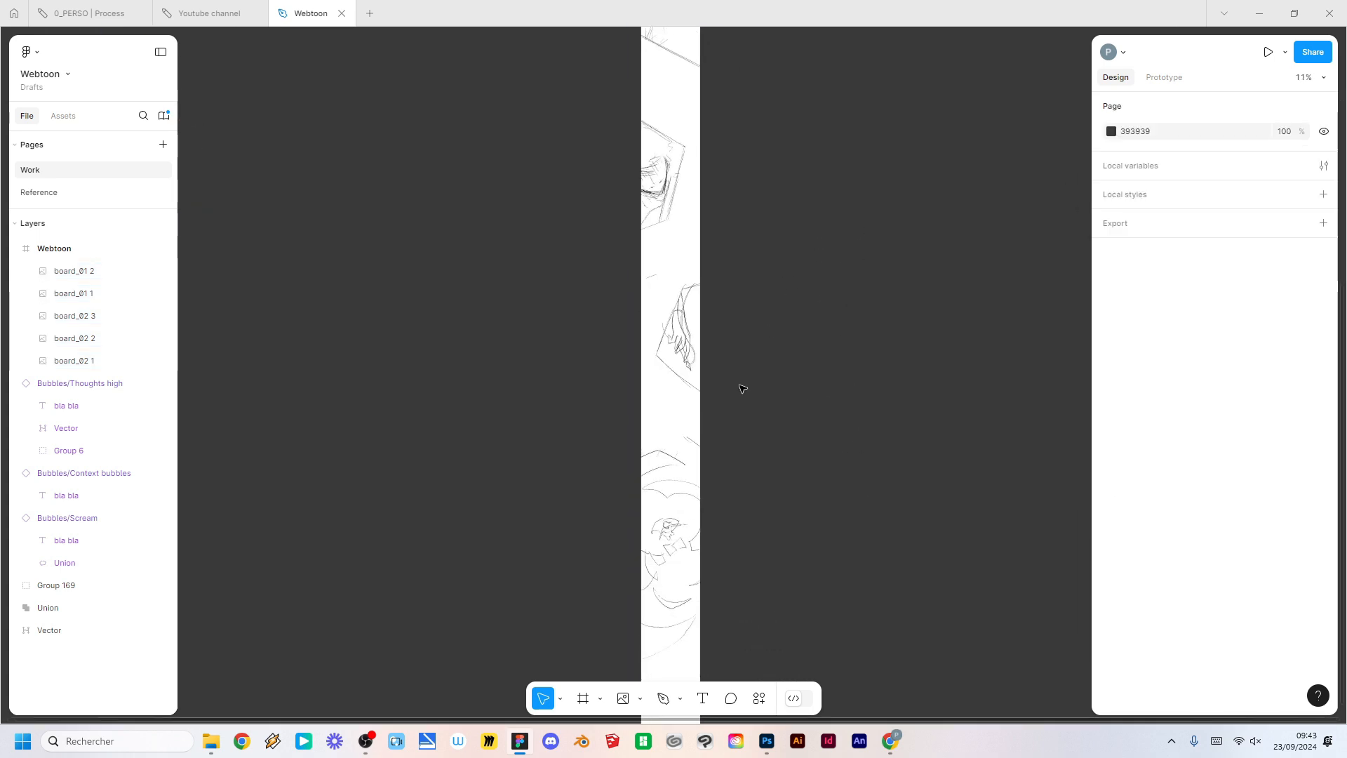
double_click(689, 312)
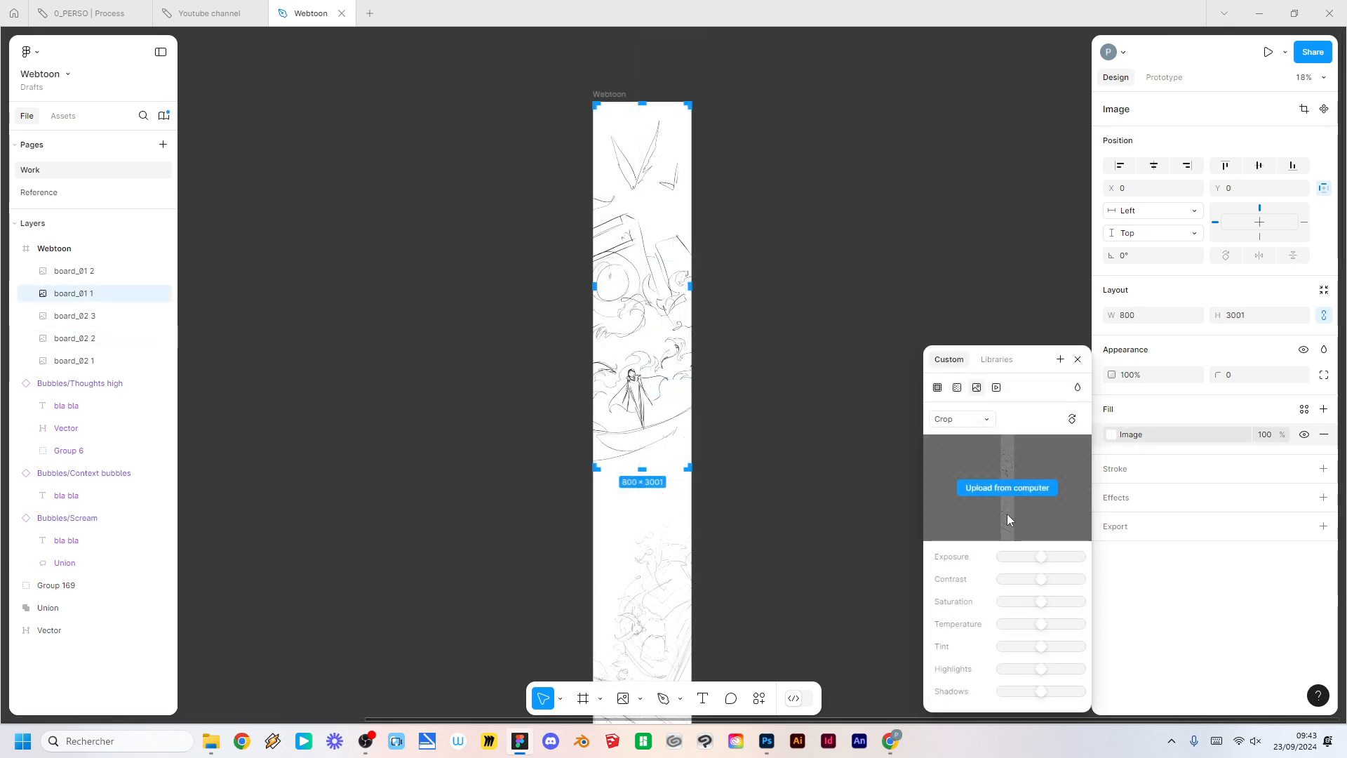
click(731, 381)
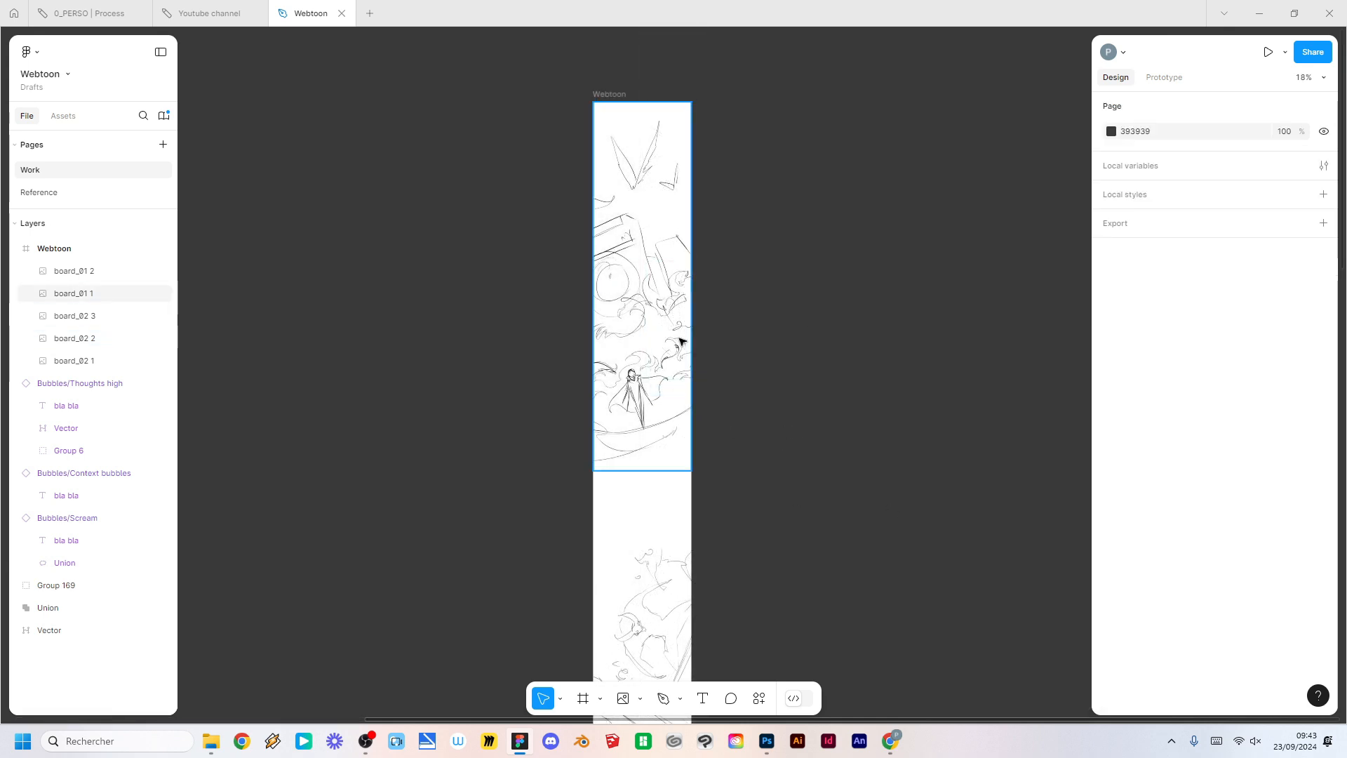
Step: Search the plugins for "crop and" and try to run Crop and Flatten as Image with Flatten as PNG
click(759, 698)
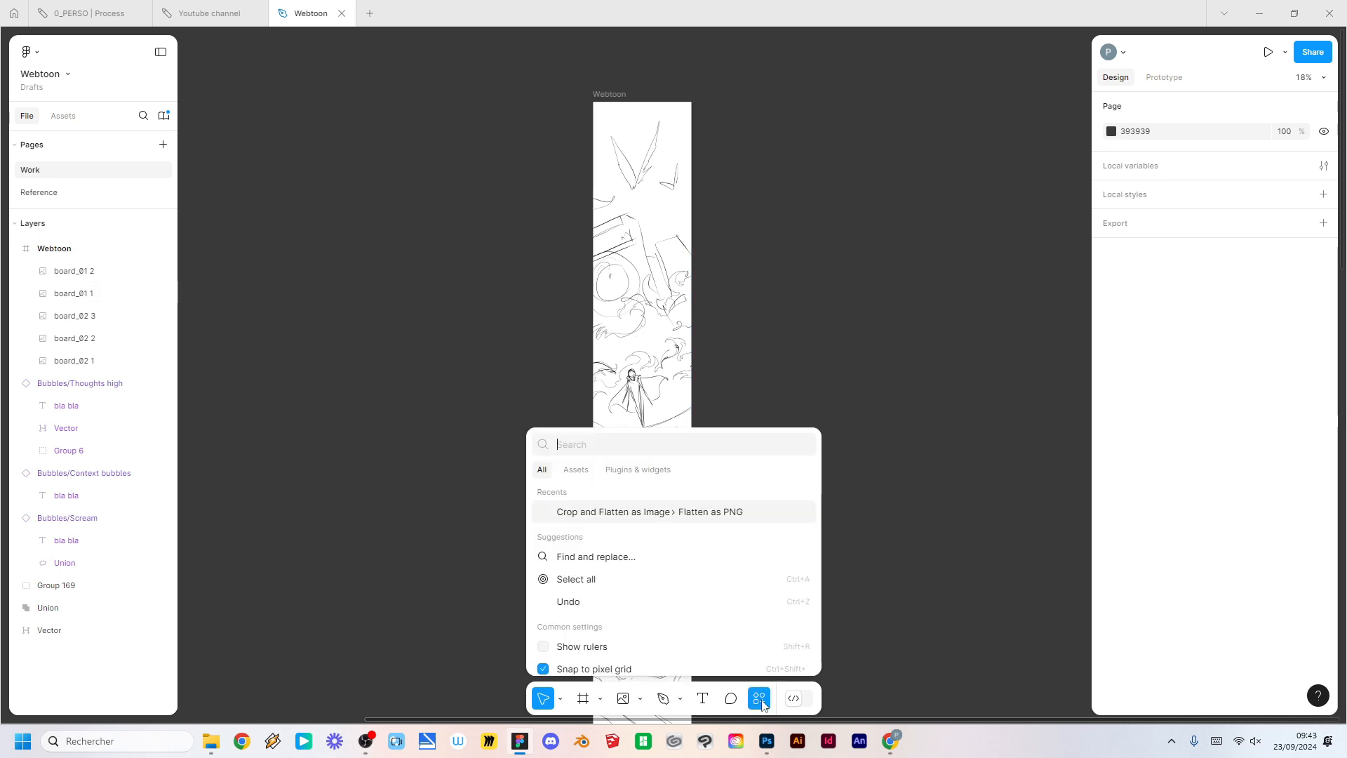
click(632, 470)
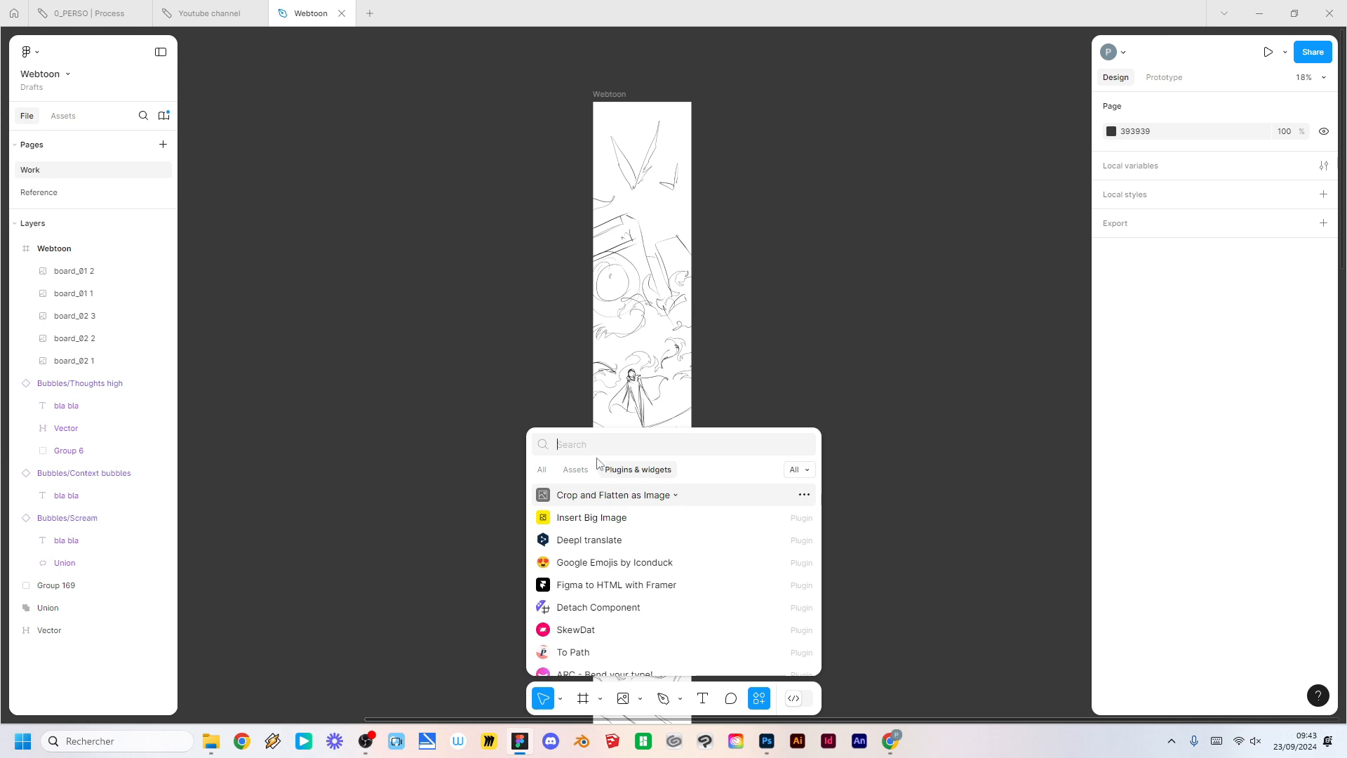
text(crop and)
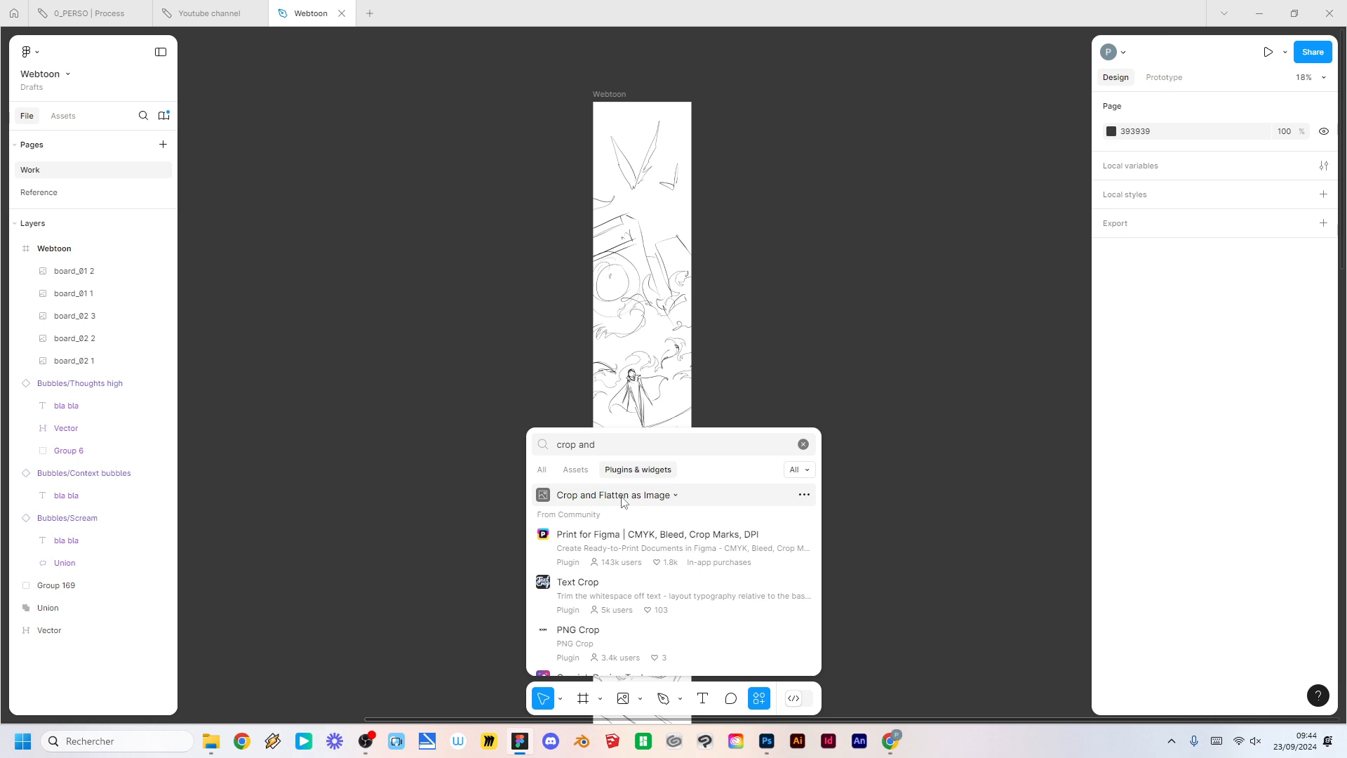
click(754, 500)
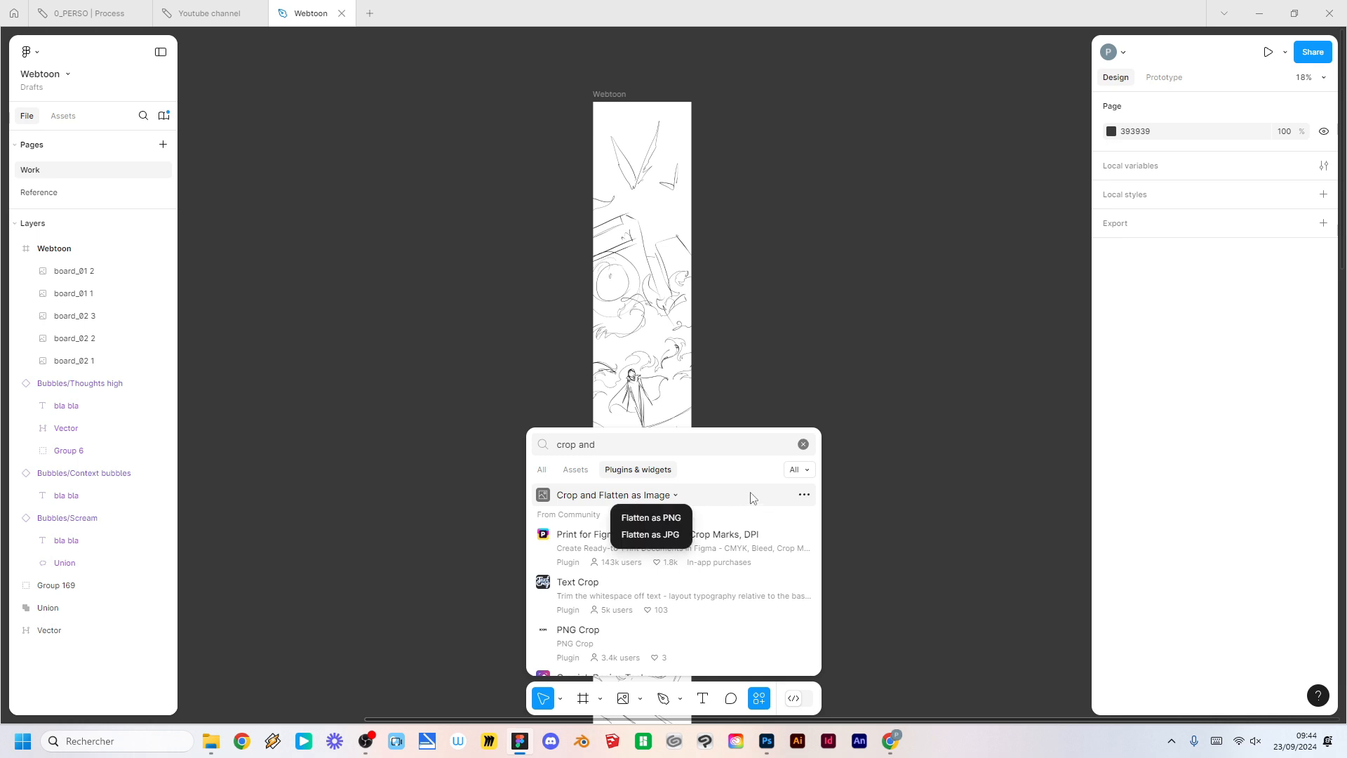
click(675, 517)
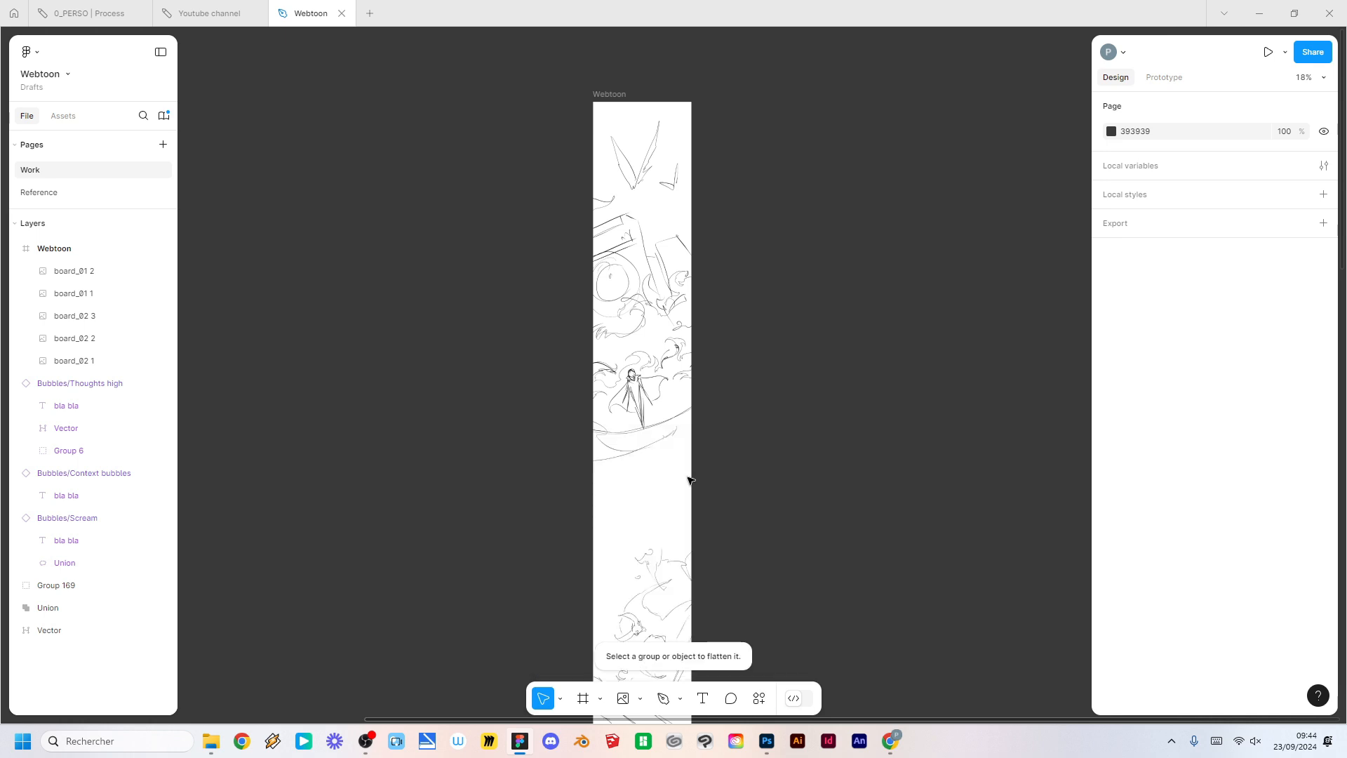
Step: Select all five board_01 and board_02 panels in the Webtoon frame
click(662, 349)
scroll(740, 445, down, 5)
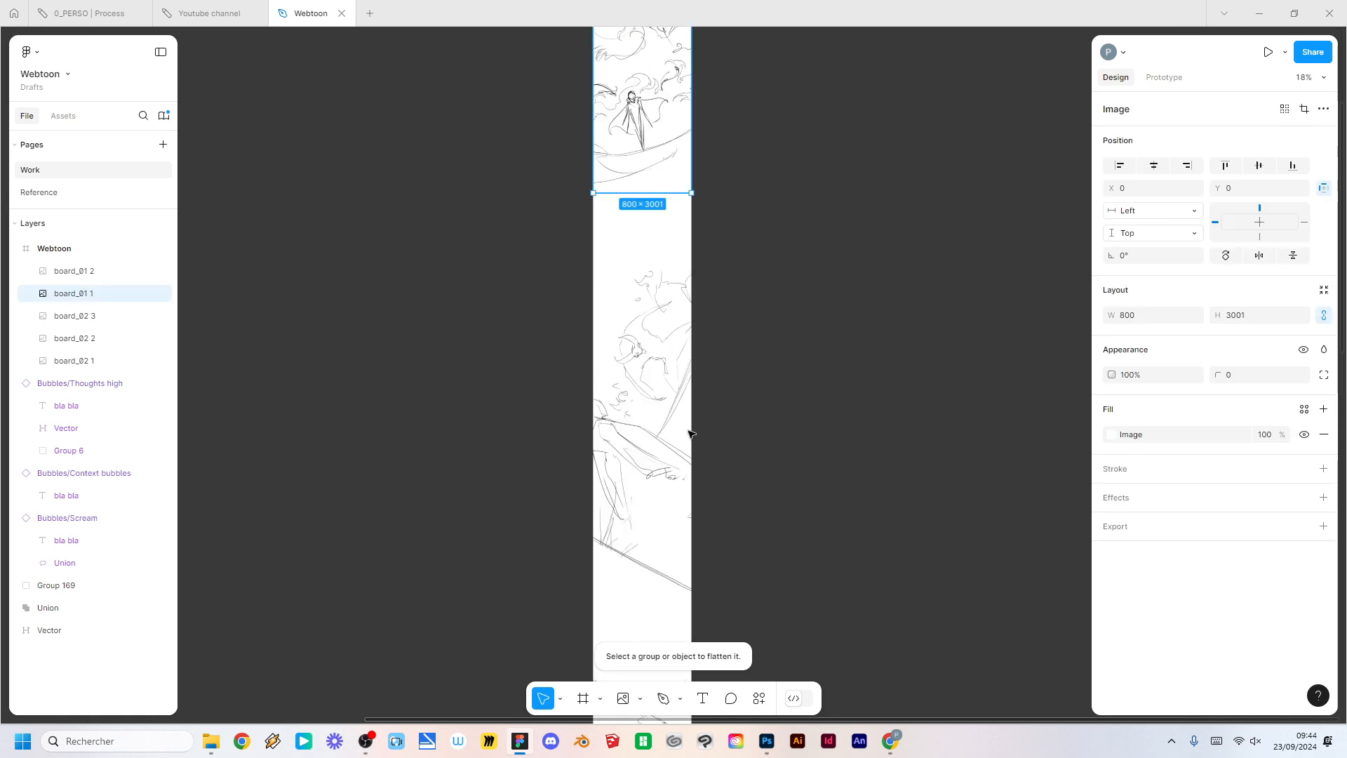
shift+click(677, 375)
scroll(742, 460, down, 6)
shift+click(649, 348)
scroll(774, 428, down, 3)
drag(810, 465, 779, 330)
drag(761, 348, 656, 571)
scroll(767, 425, up, 5)
scroll(779, 451, down, 2)
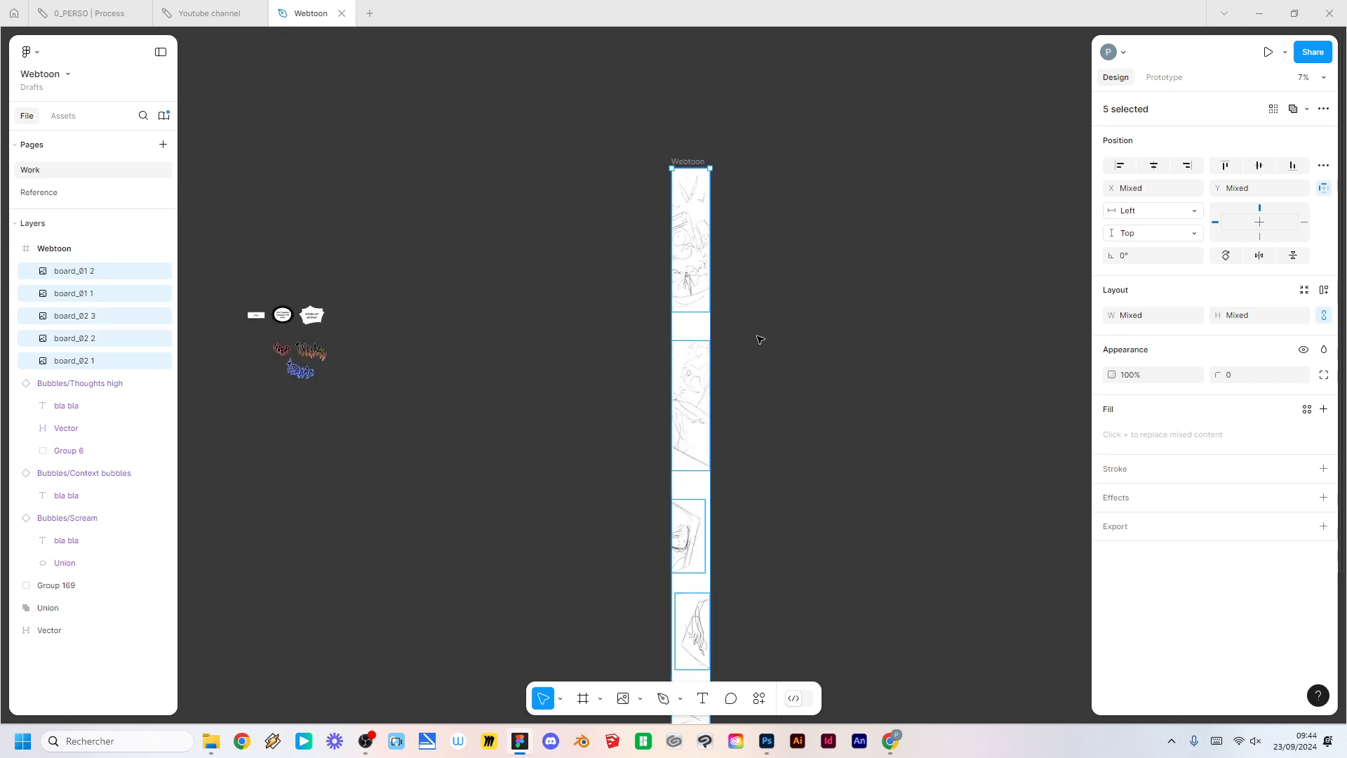
Step: Flatten the five selected panels into cropped images using Crop and Flatten as Image with Flatten as PNG
scroll(769, 340, up, 4)
scroll(775, 400, up, 2)
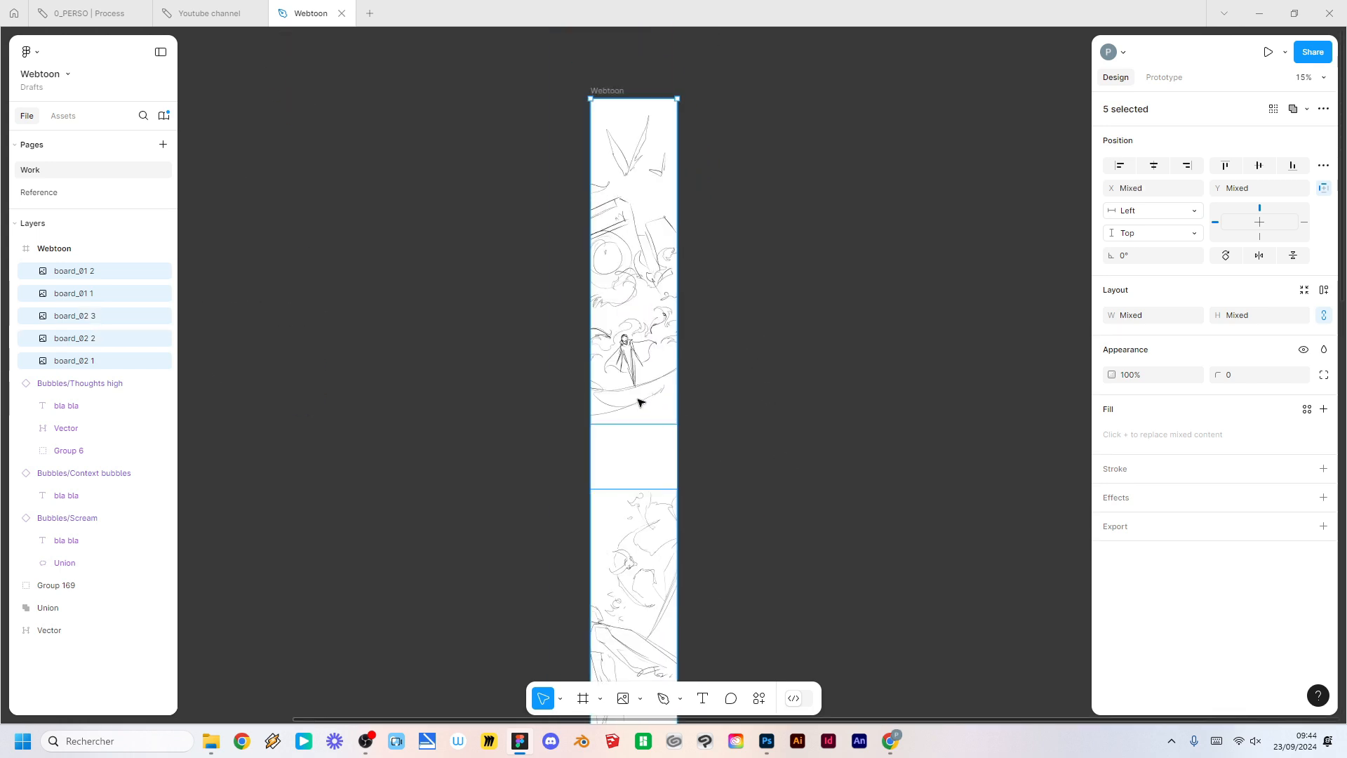
right_click(660, 402)
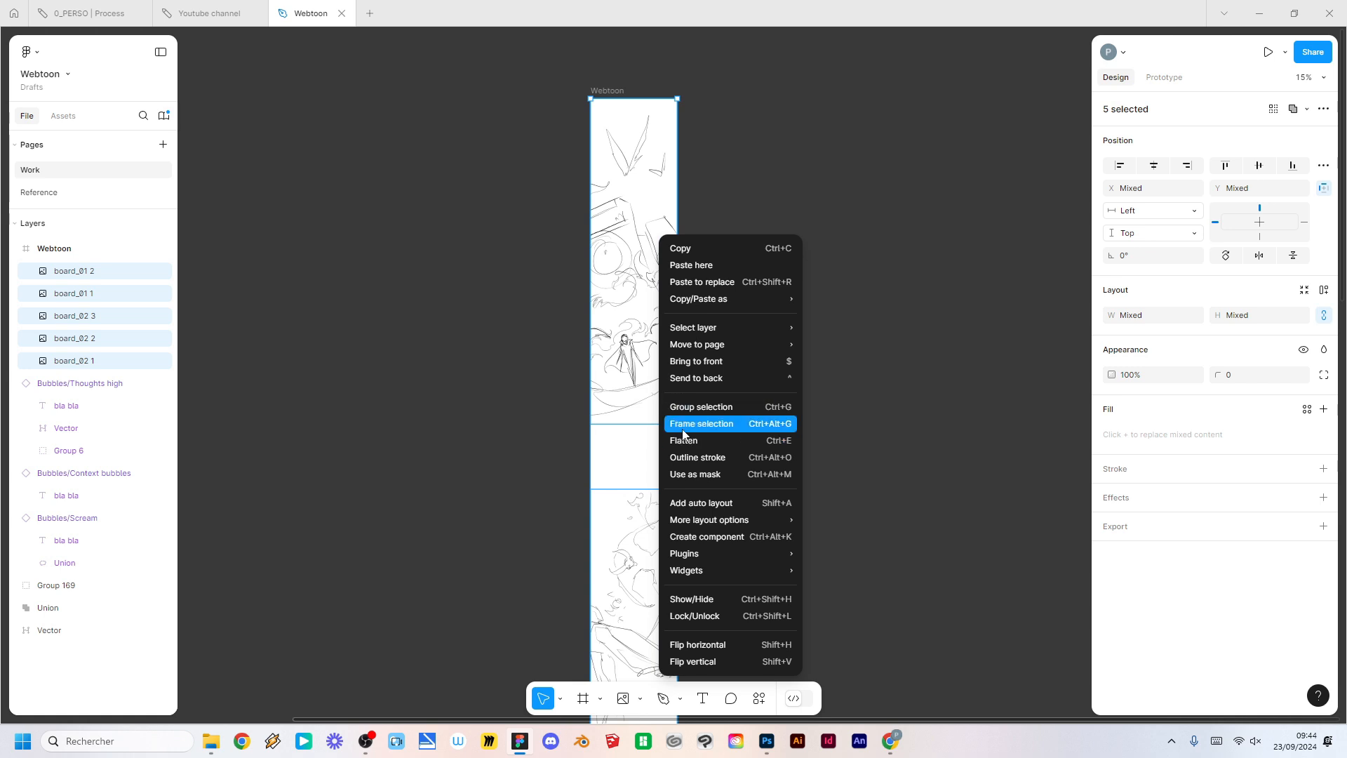
mouse_move(715, 555)
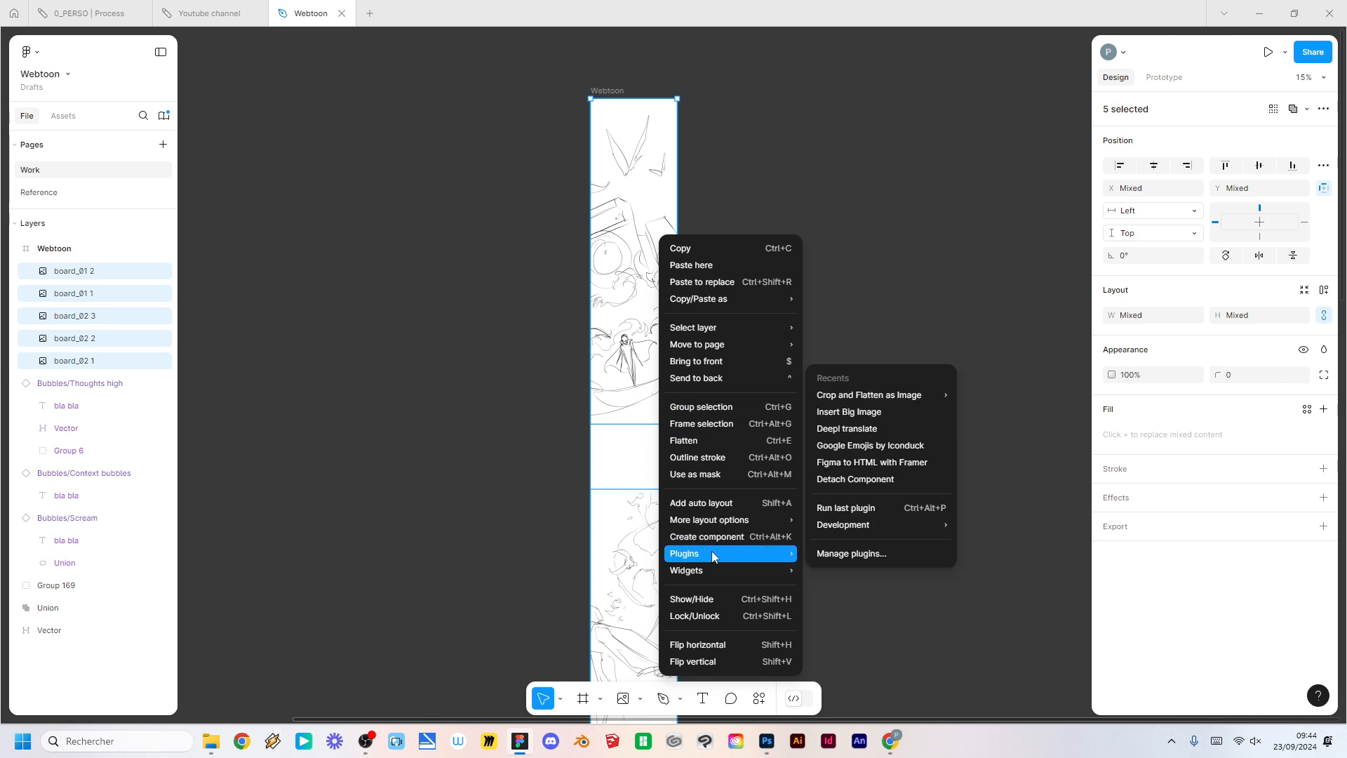
mouse_move(870, 405)
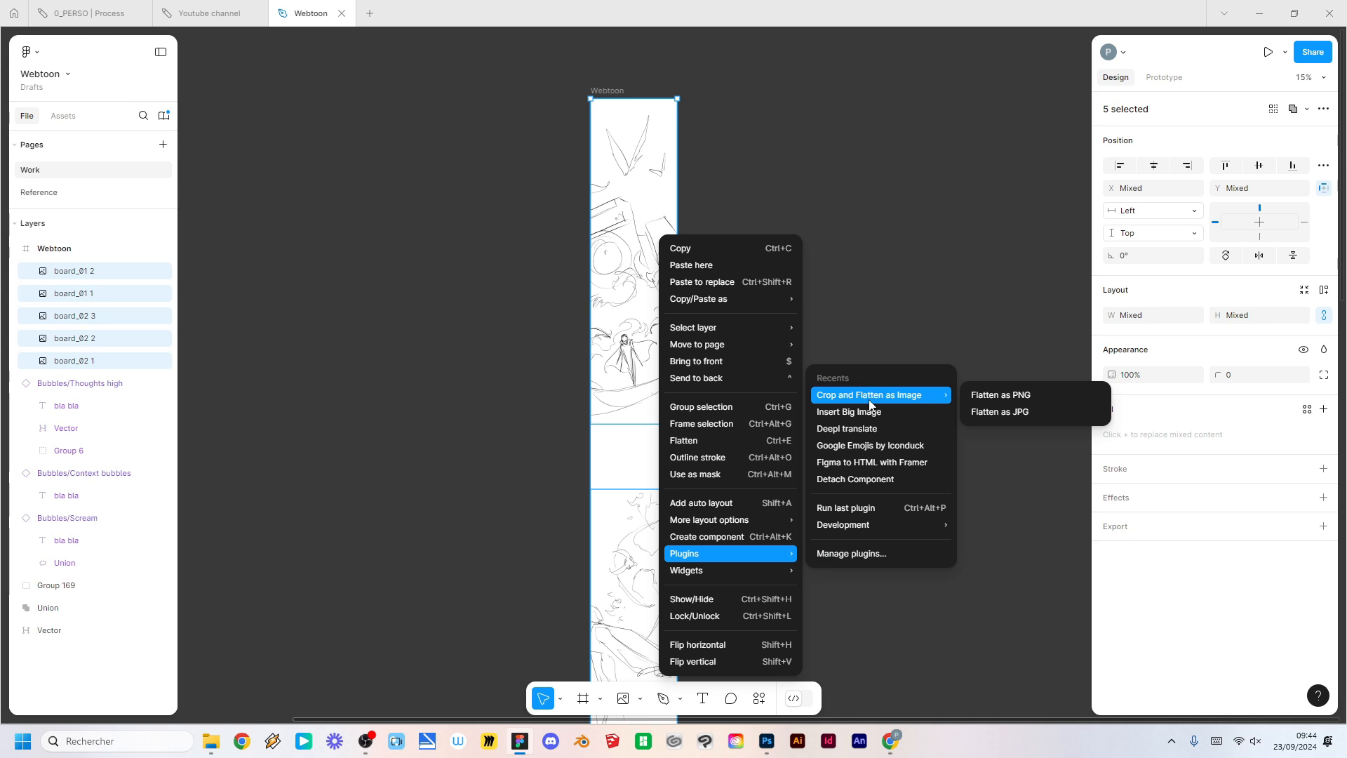
click(1011, 398)
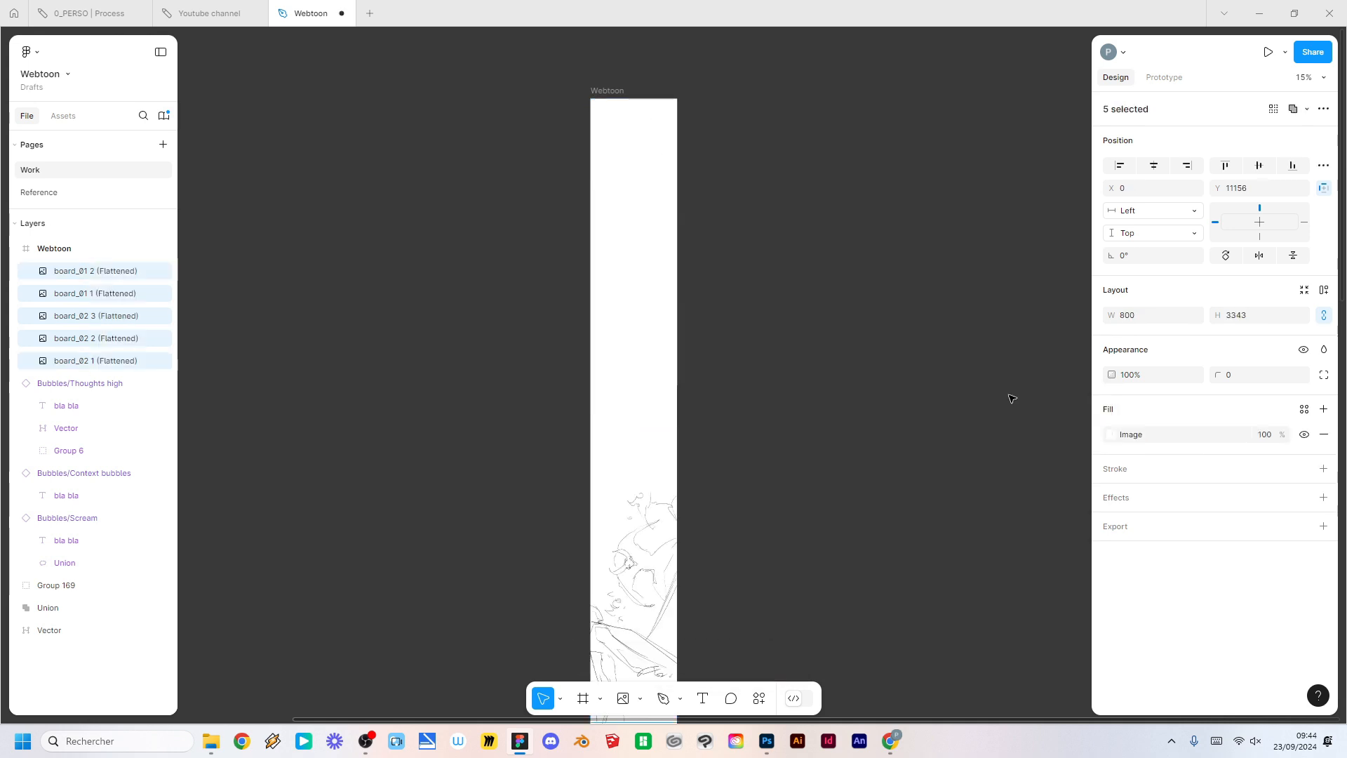
click(811, 411)
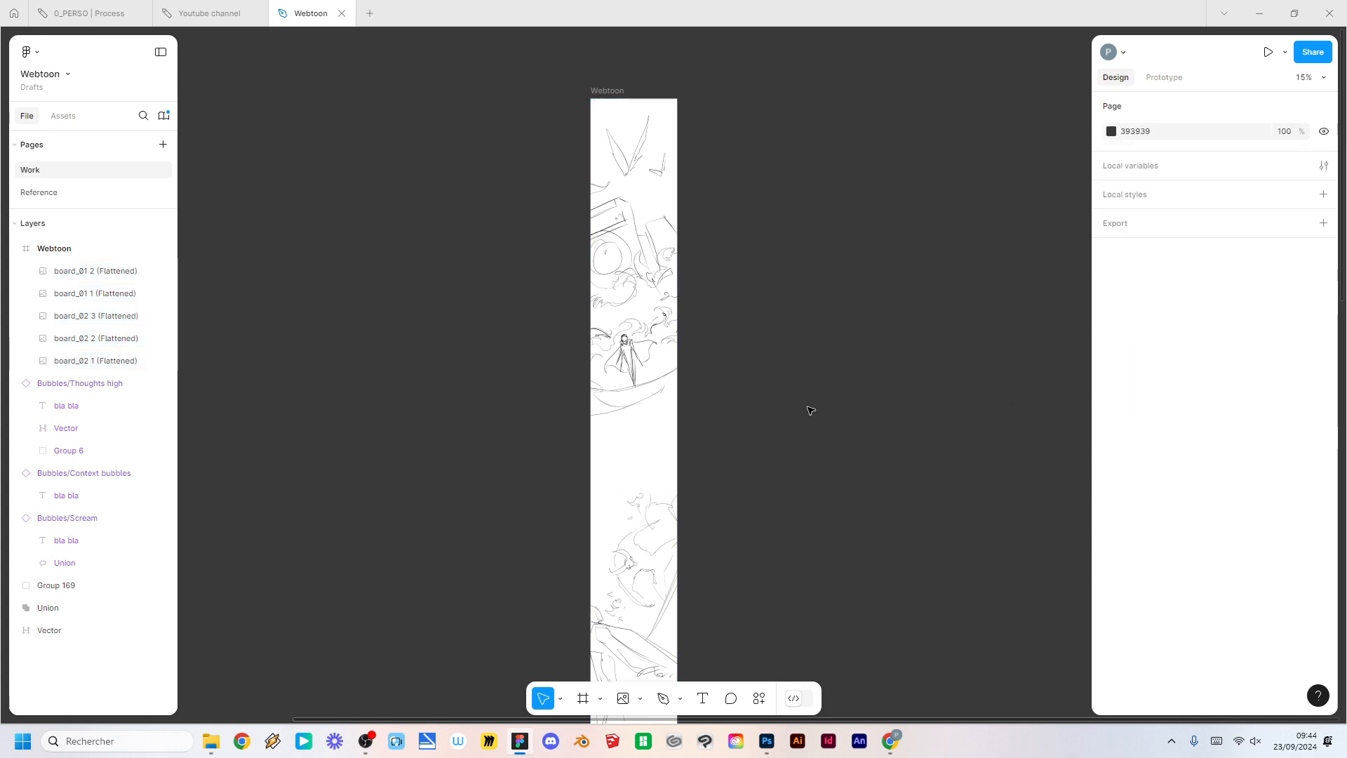
Step: Inspect the image fills of the first two flattened board_01 panels to check their crops
click(672, 360)
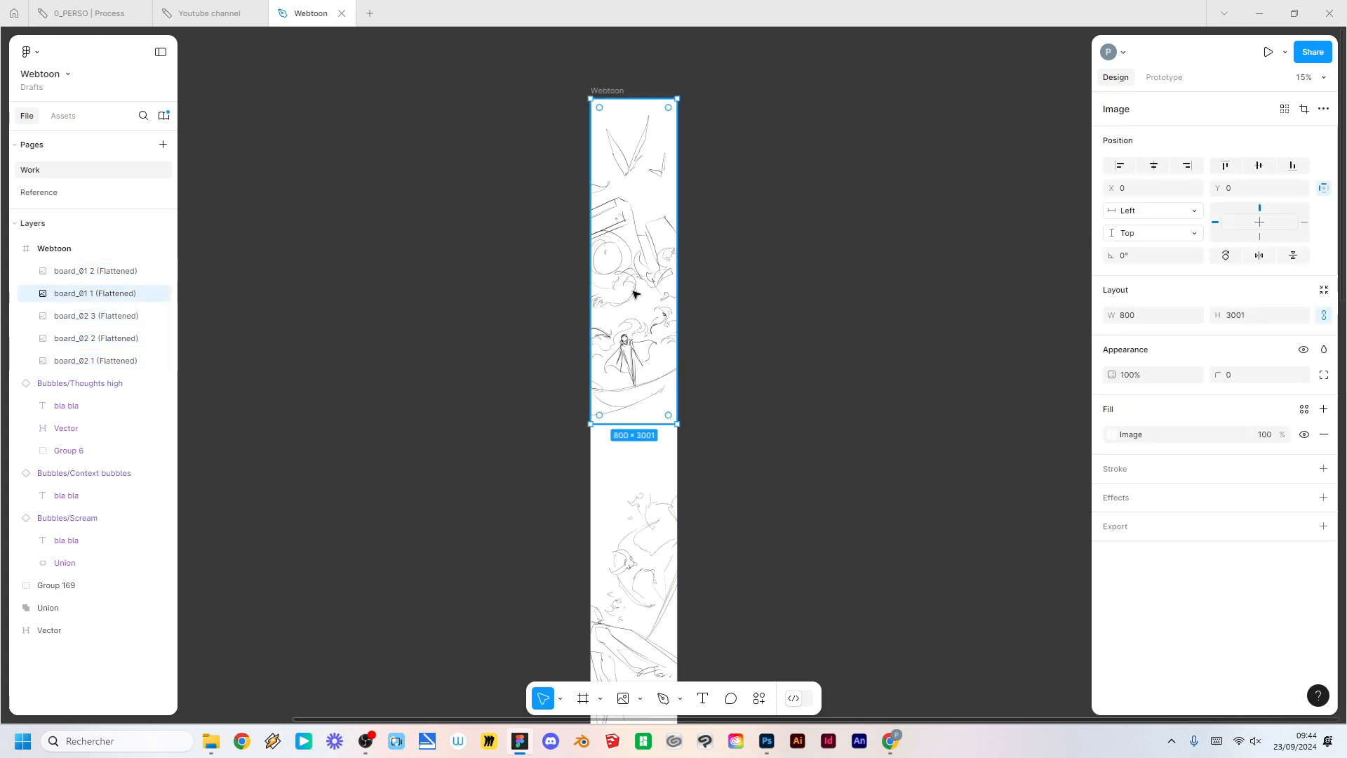
double_click(635, 293)
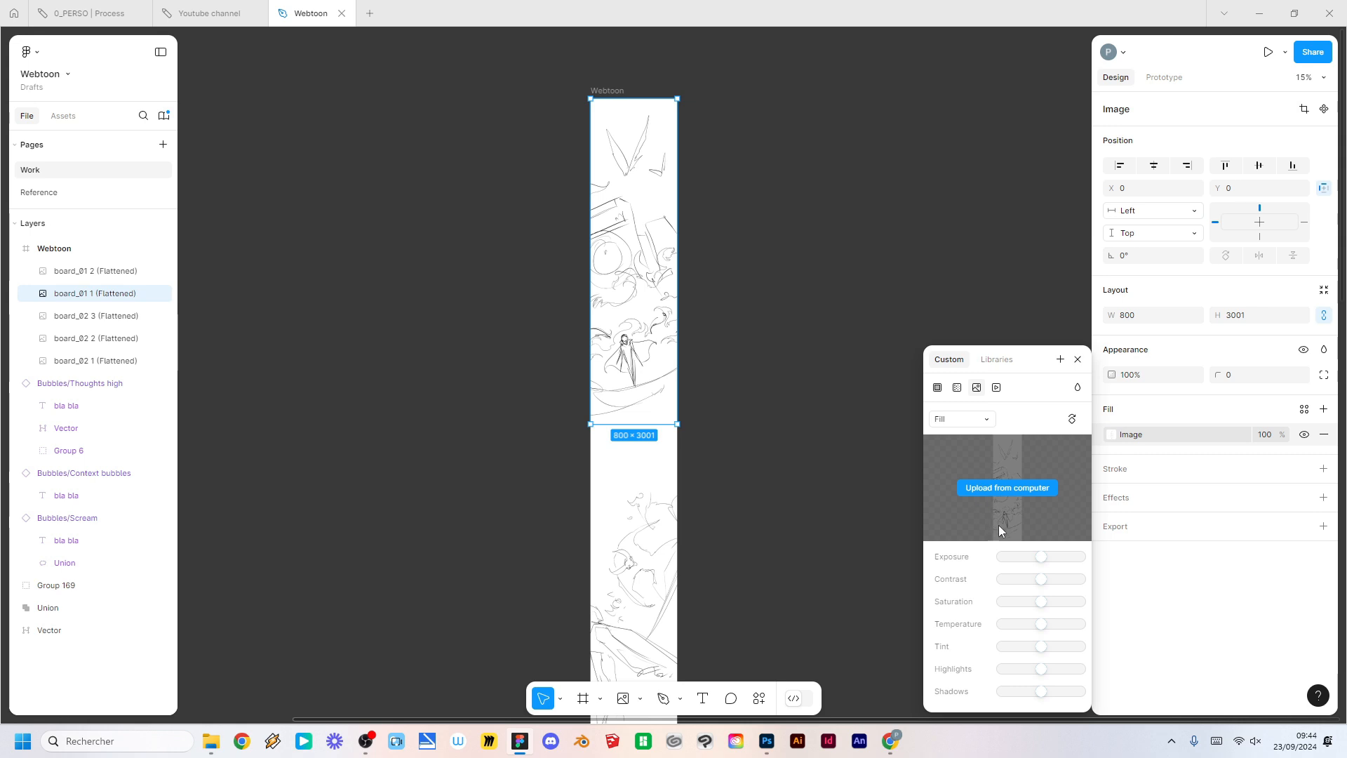
click(660, 543)
double_click(660, 542)
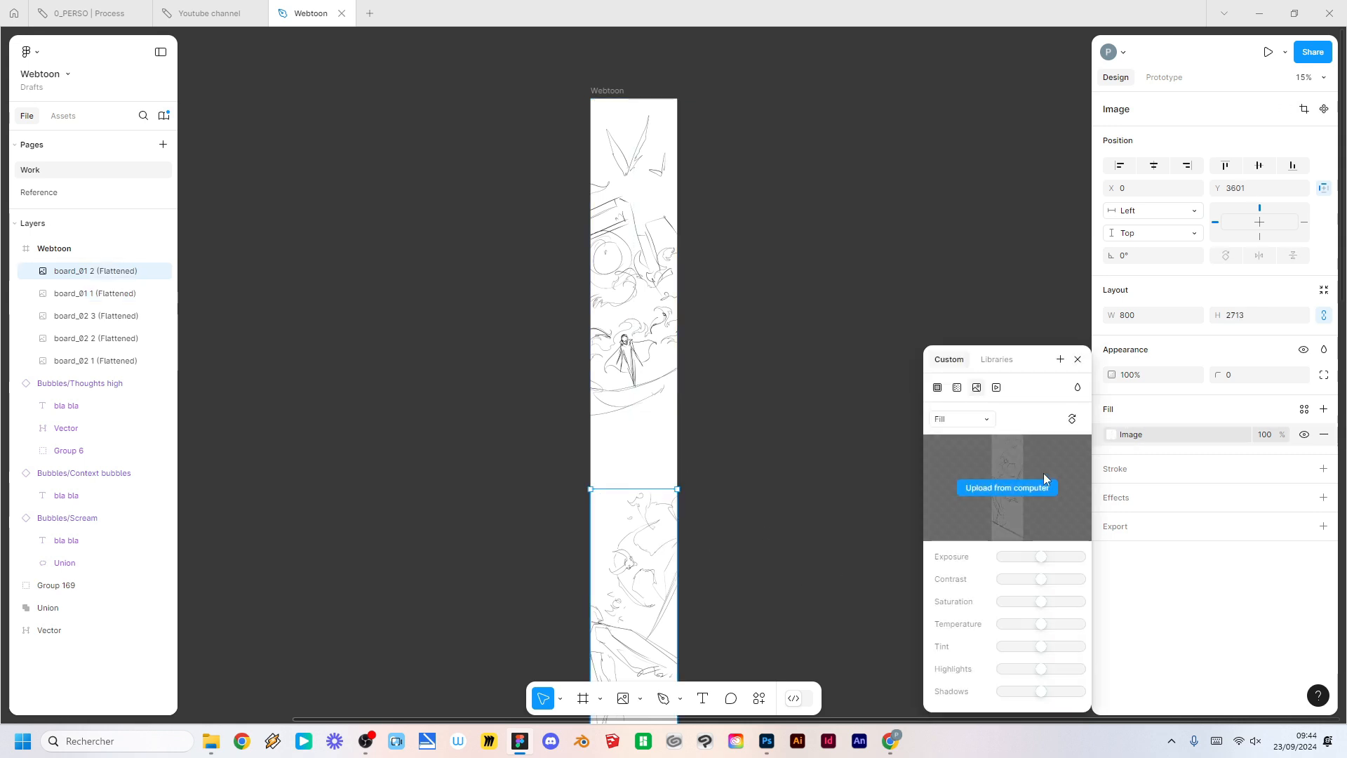
Step: Reorder the flattened layers to match the strip from top to bottom: board_01 1, board_01 2, board_02 1, board_02 2, board_02 3
drag(88, 293, 88, 271)
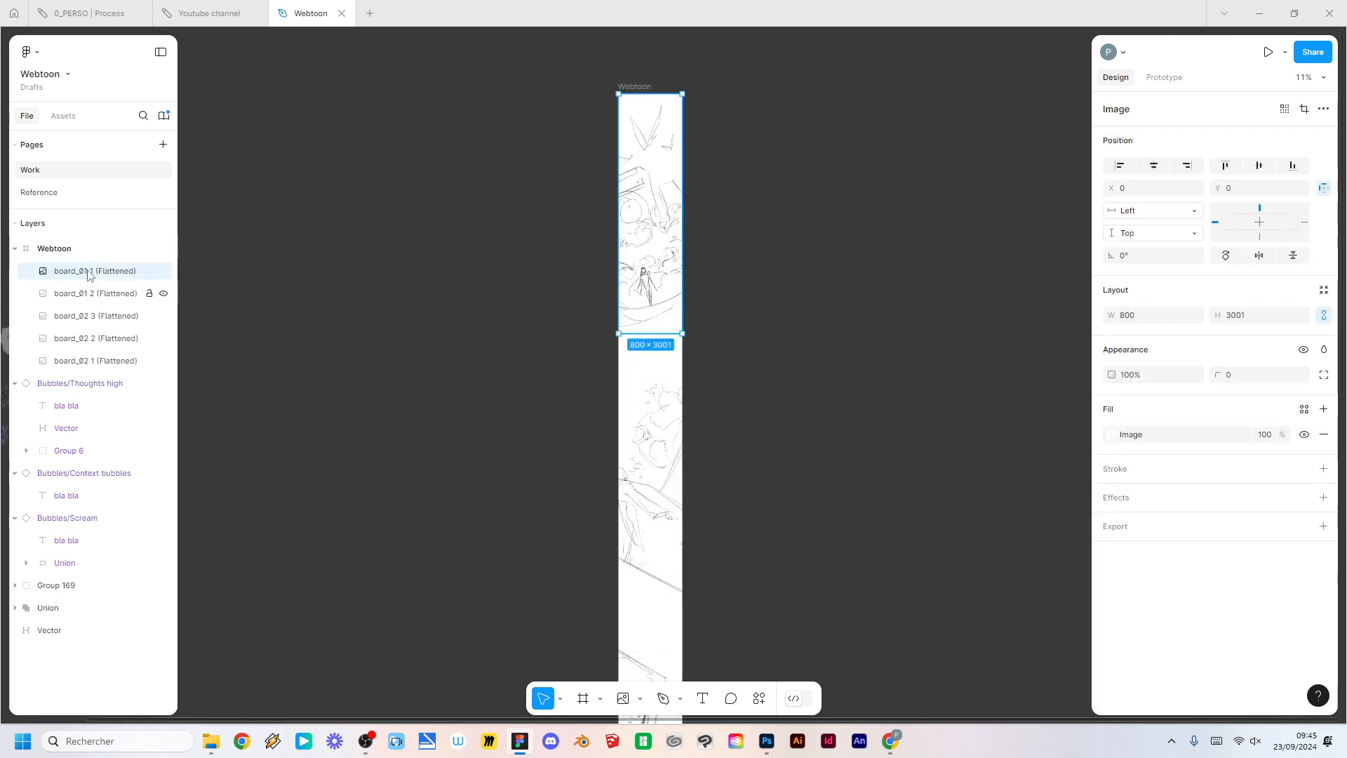
click(641, 451)
scroll(659, 463, down, 4)
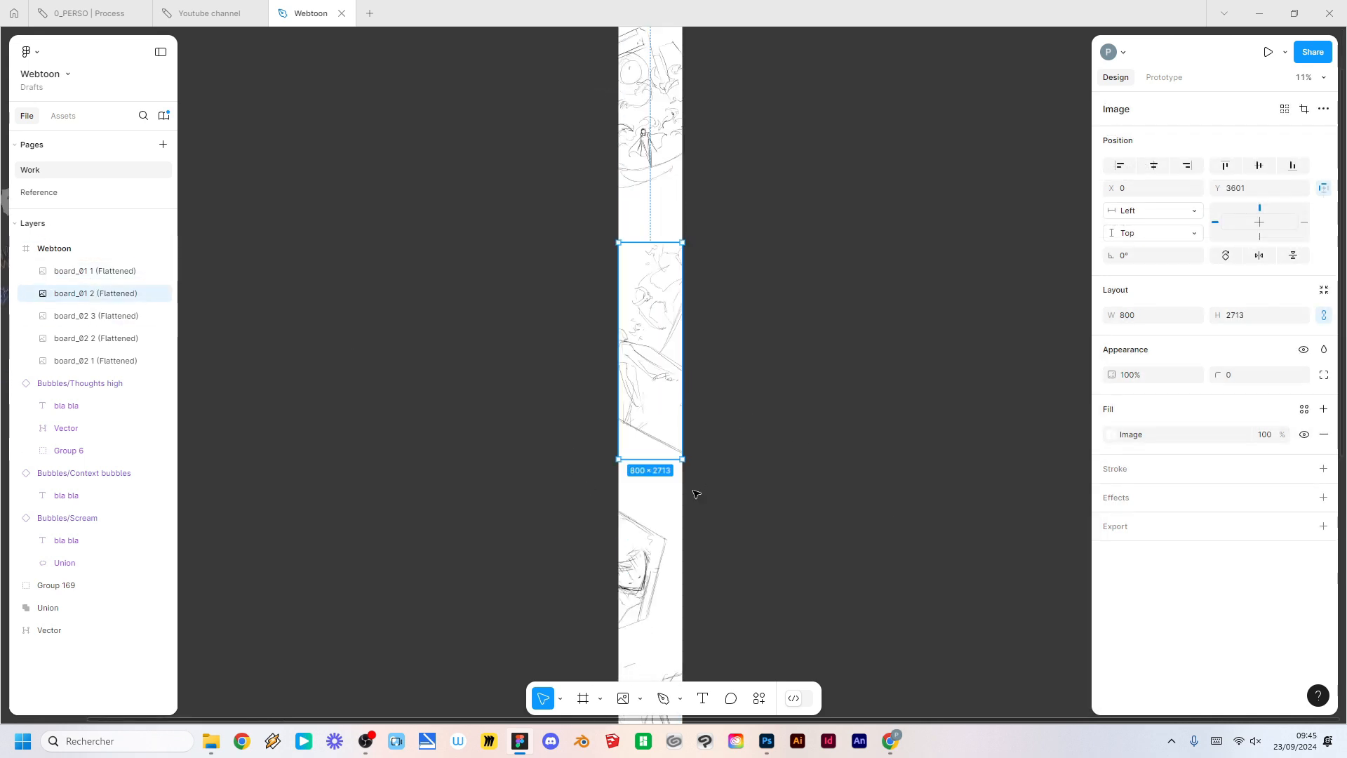
click(647, 438)
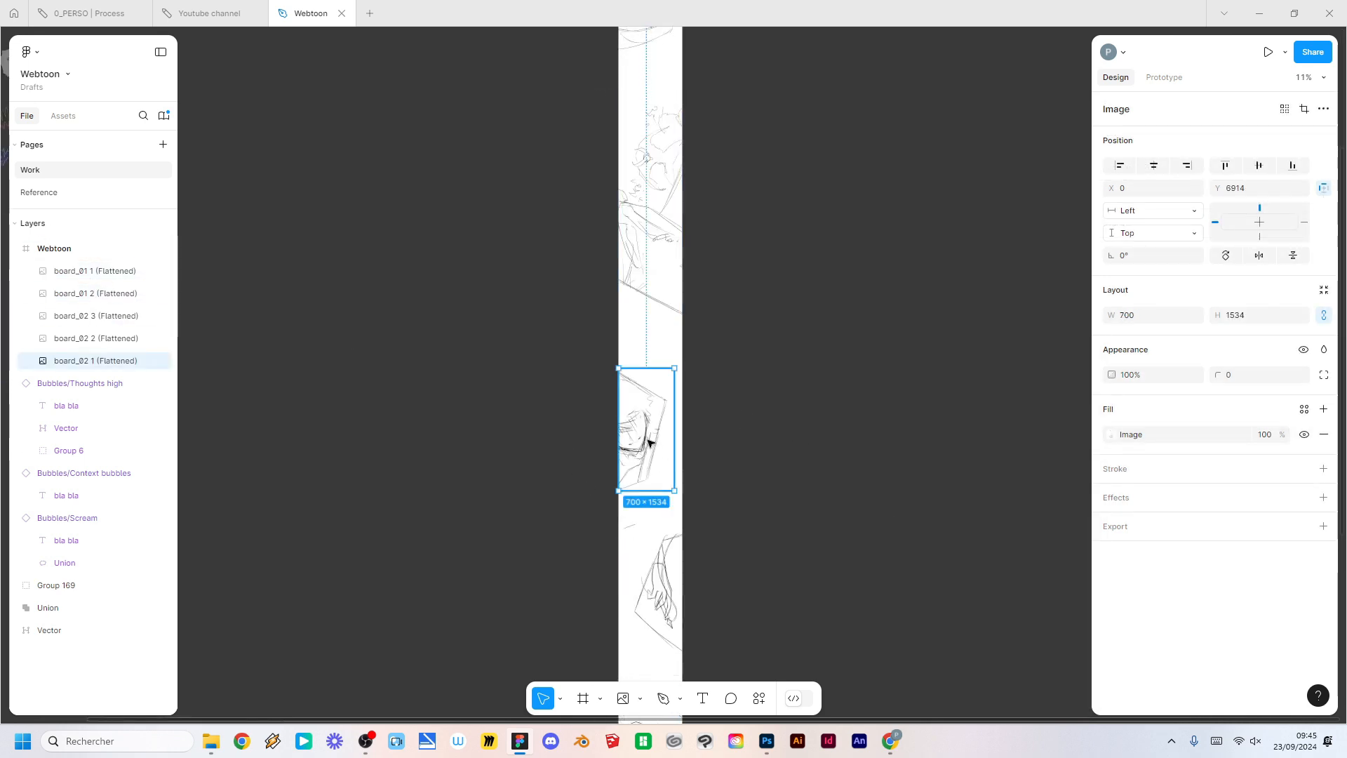
drag(80, 362, 87, 317)
click(84, 360)
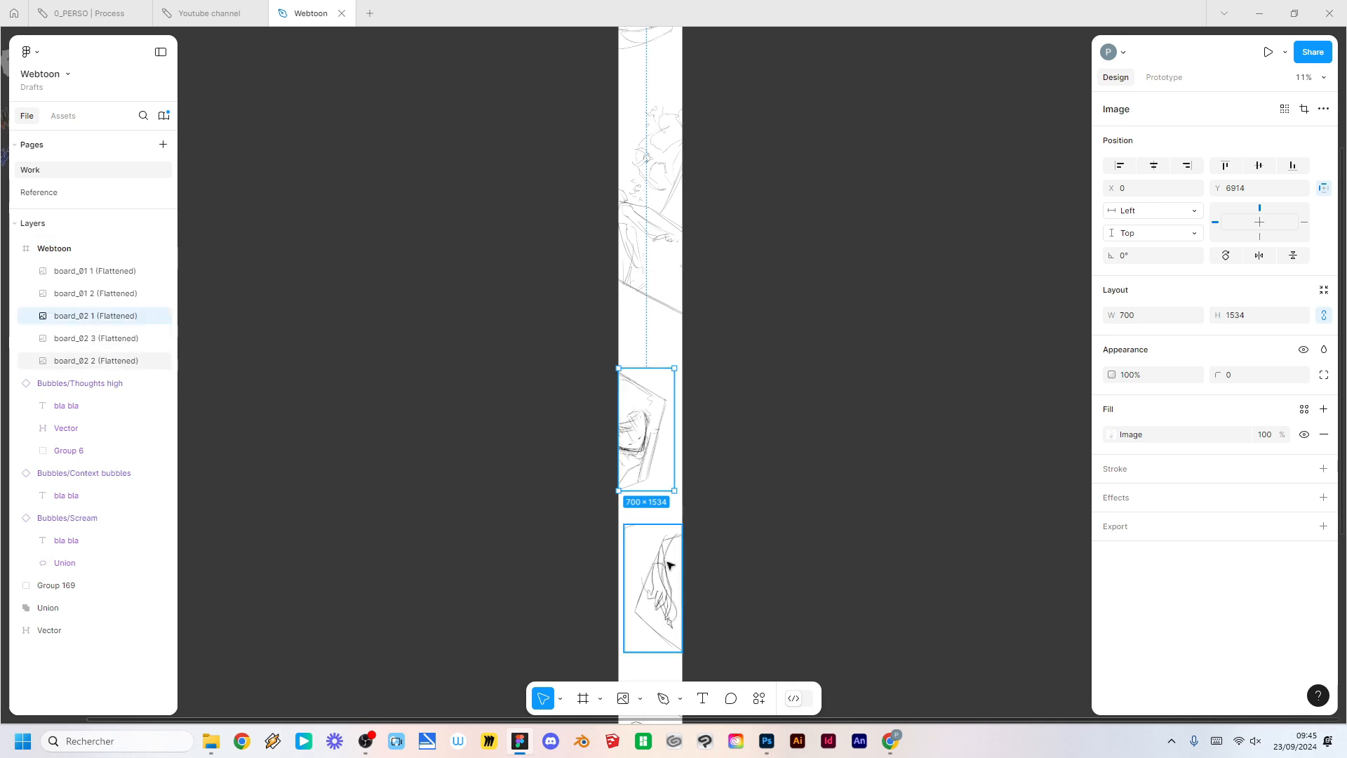
drag(70, 365, 69, 337)
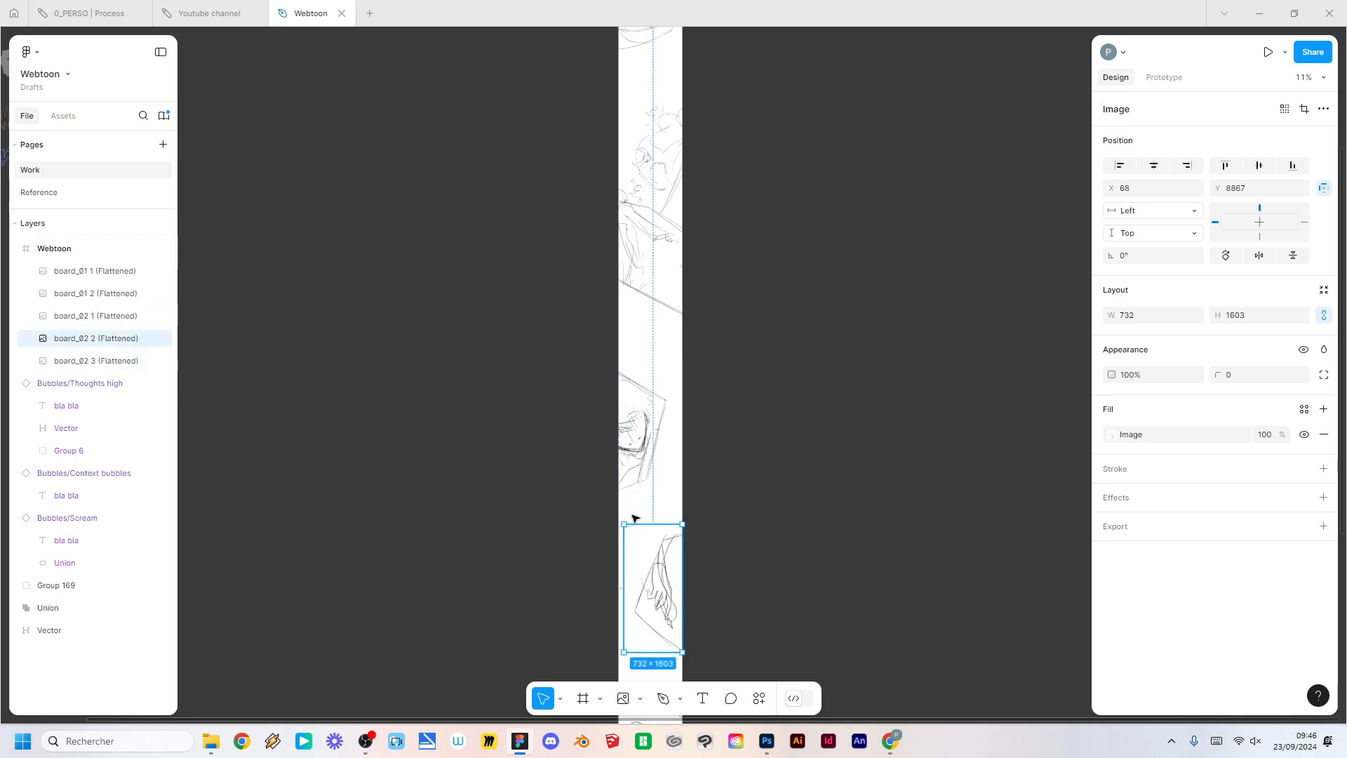
click(655, 506)
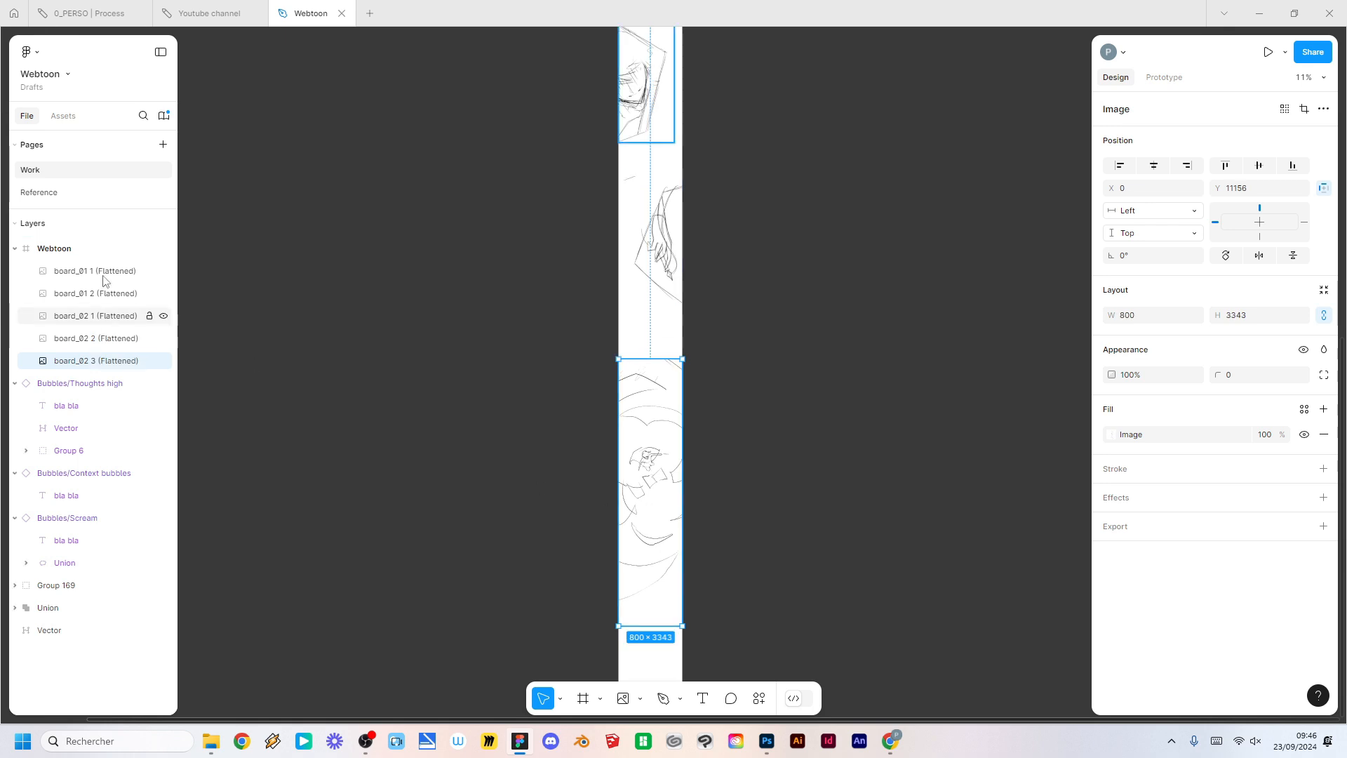
Step: Batch-rename the five flattened layers with the pattern img_$nn, numbered ascending from 1
key(ctrl+a)
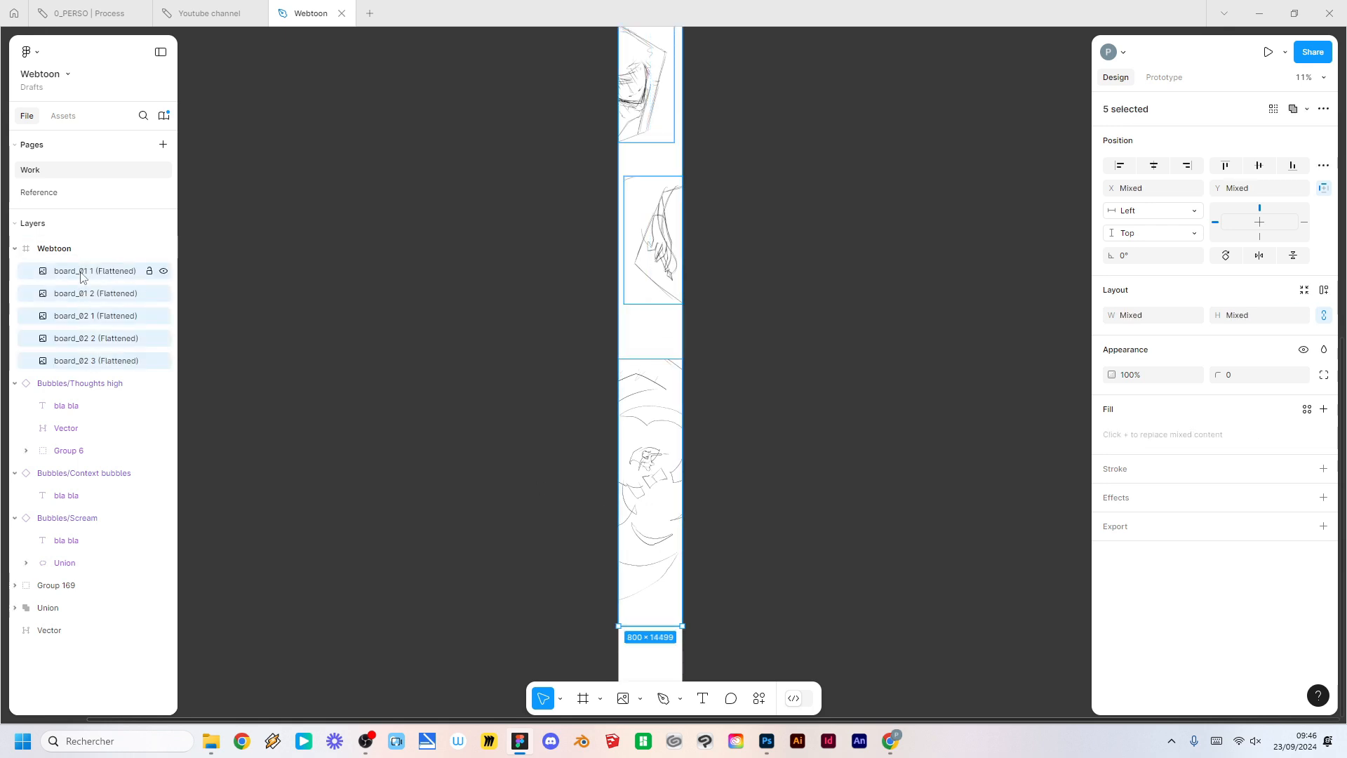
right_click(81, 274)
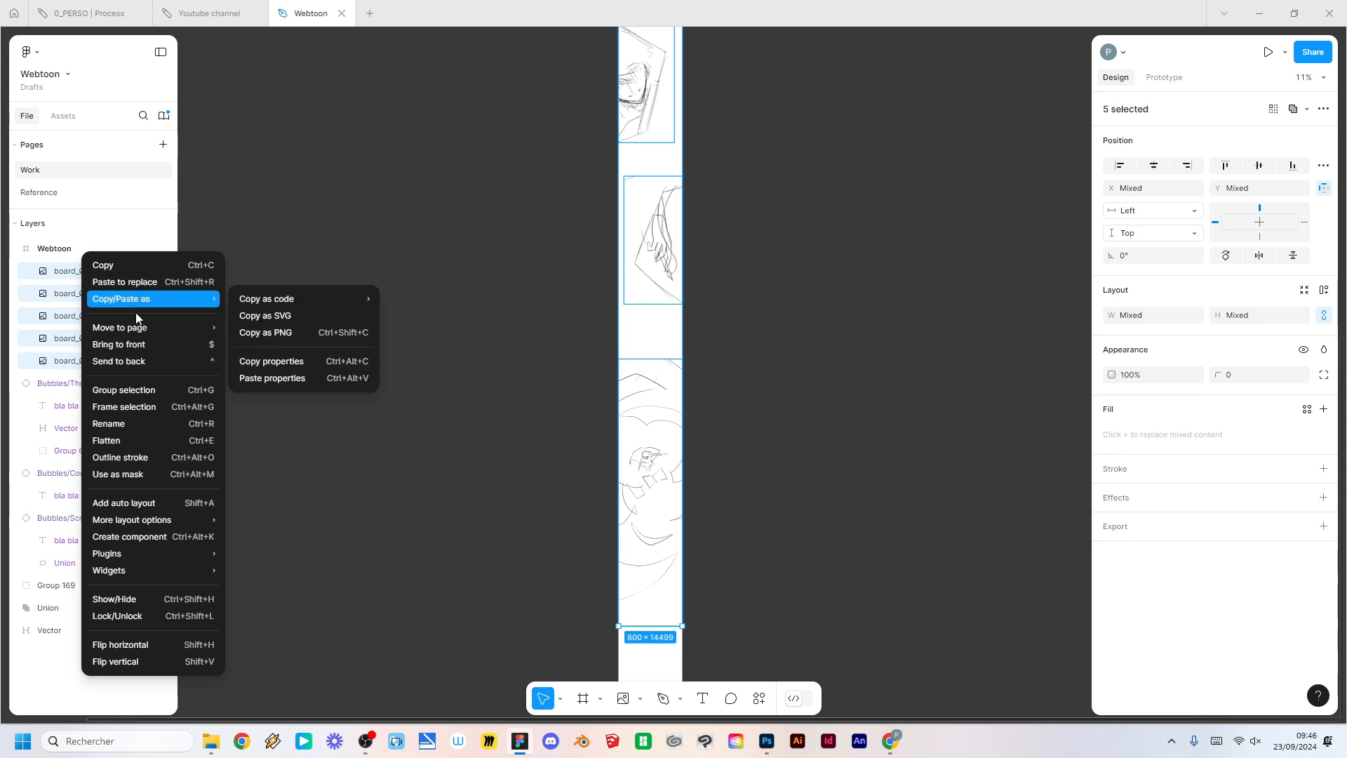
click(116, 423)
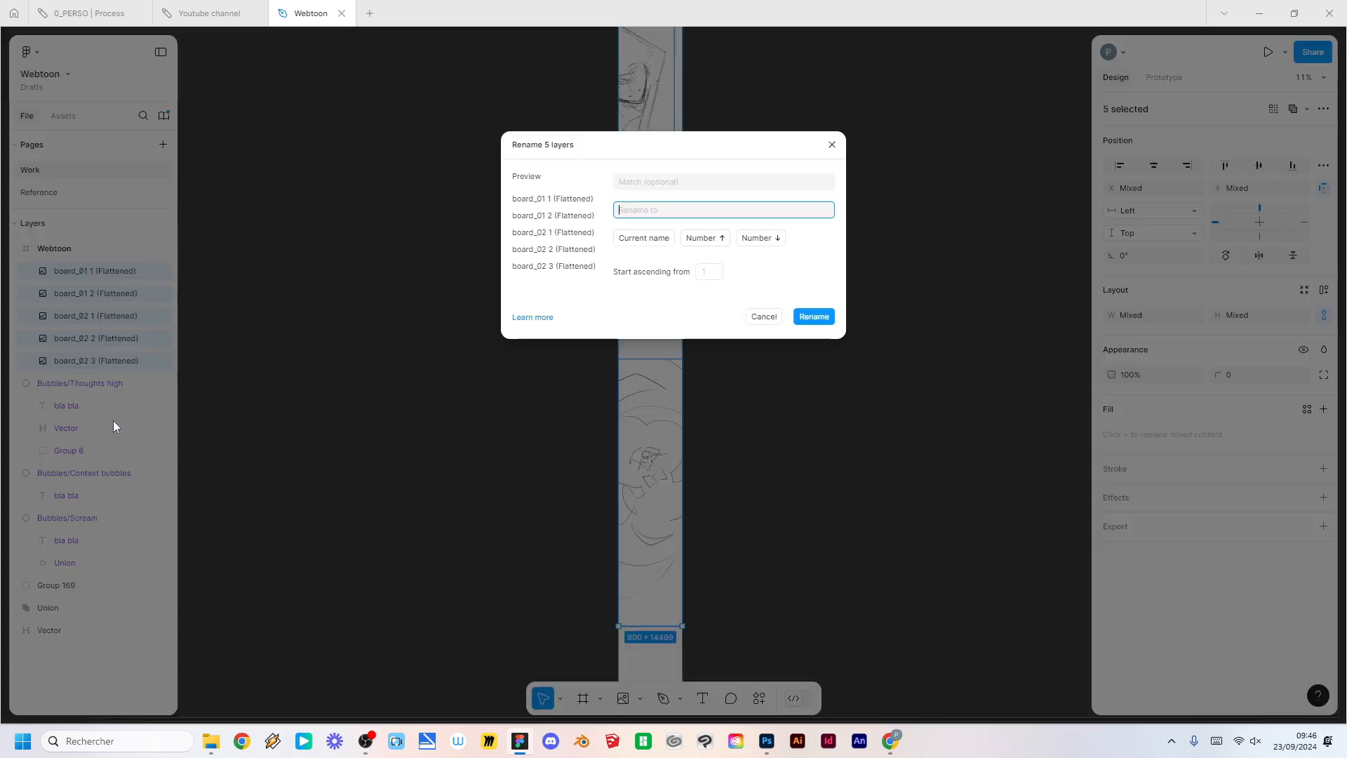
text(img)
click(718, 240)
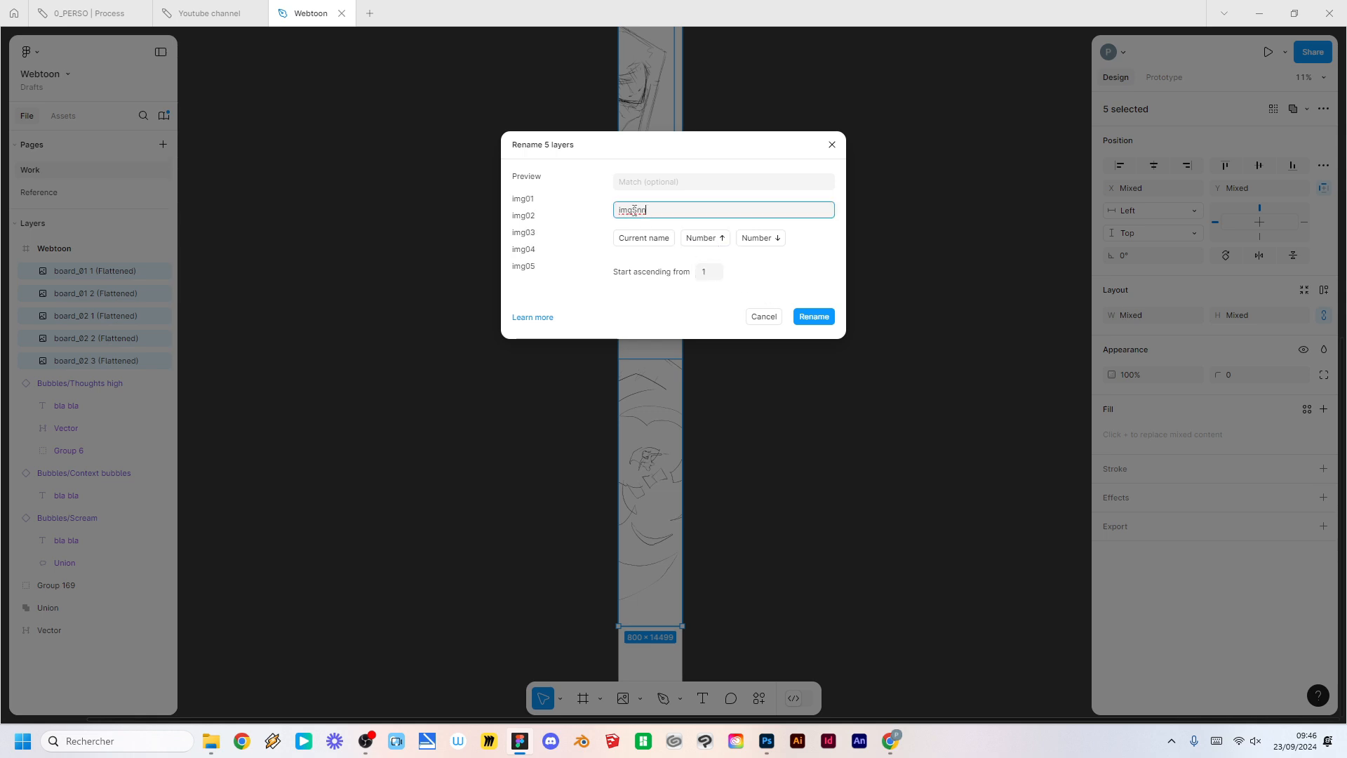
text(_)
click(825, 317)
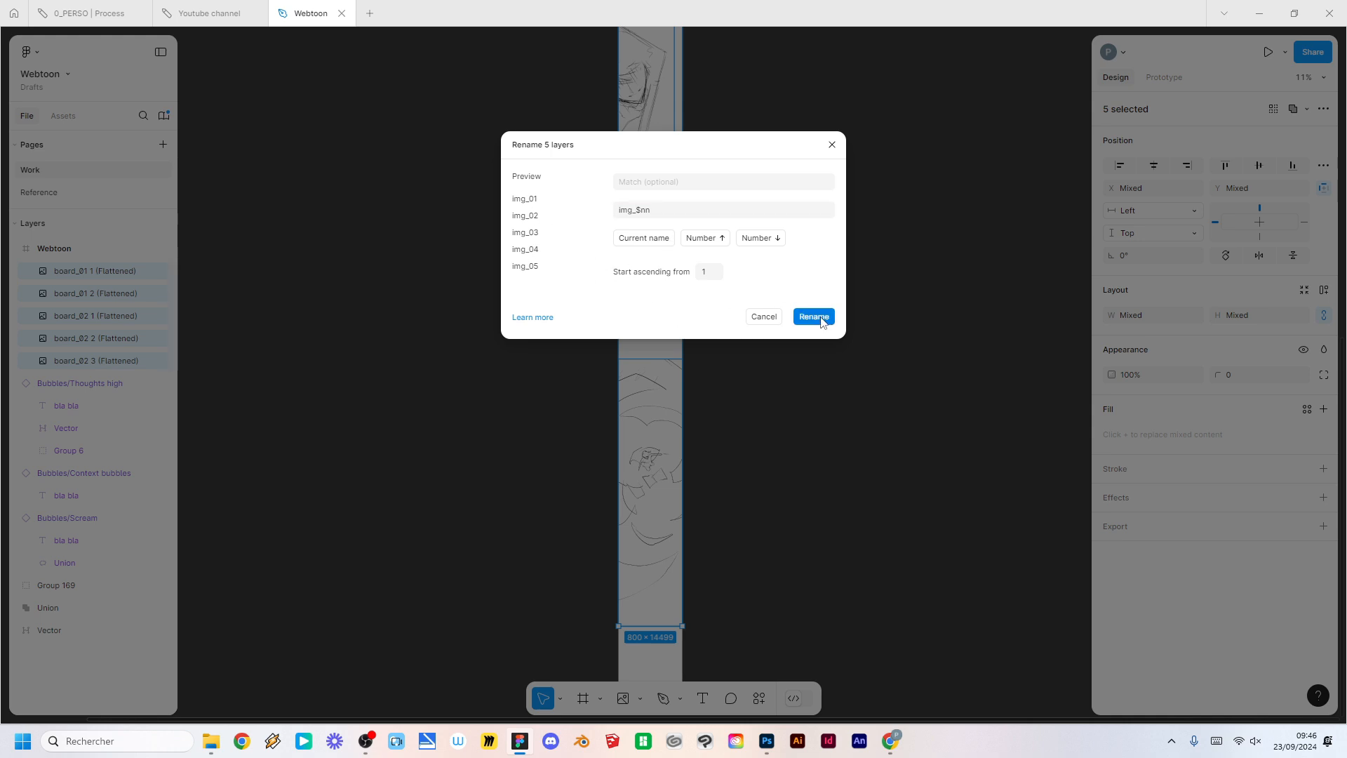
Step: Check each panel down the strip against its renamed layer, from img_01 to img_05
click(751, 330)
scroll(747, 348, up, 2)
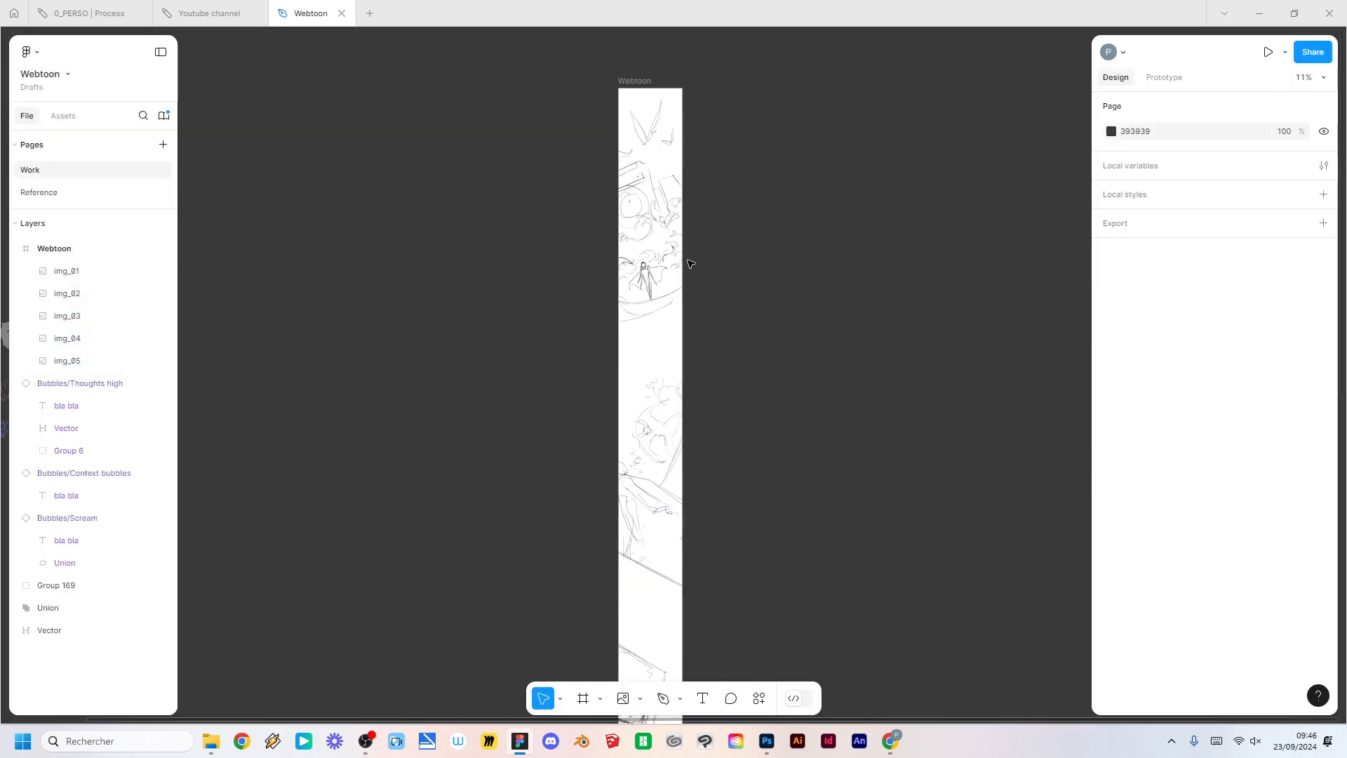
click(662, 223)
click(675, 406)
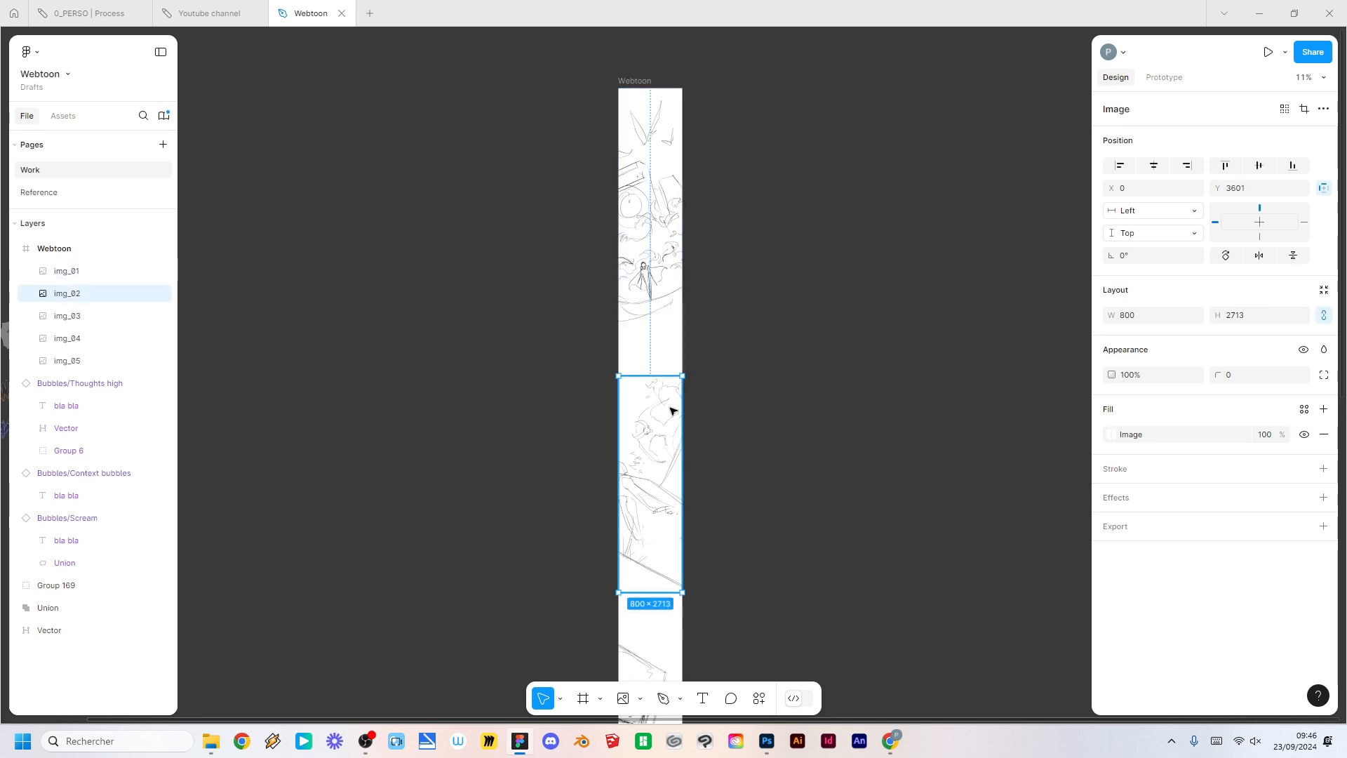
scroll(670, 407, down, 5)
click(663, 406)
click(670, 578)
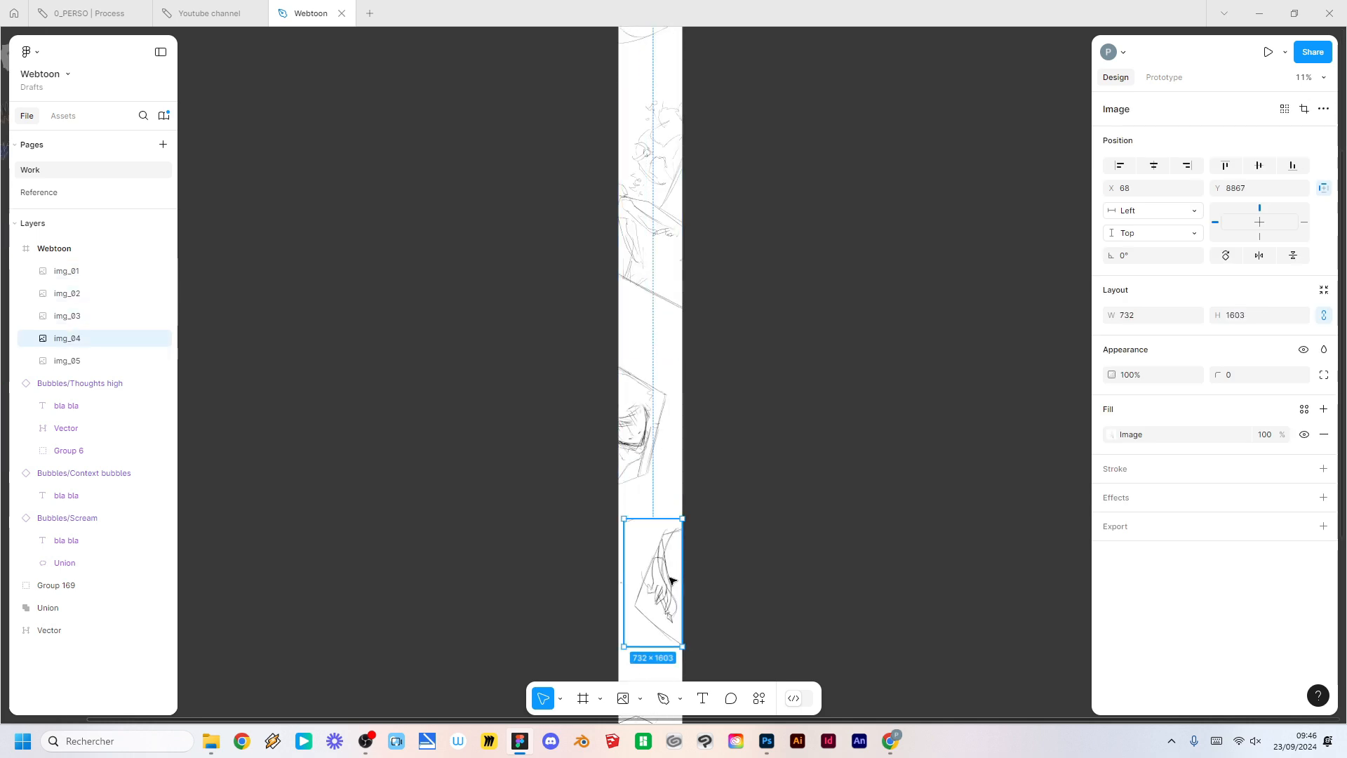
scroll(722, 548, down, 4)
click(672, 553)
click(738, 490)
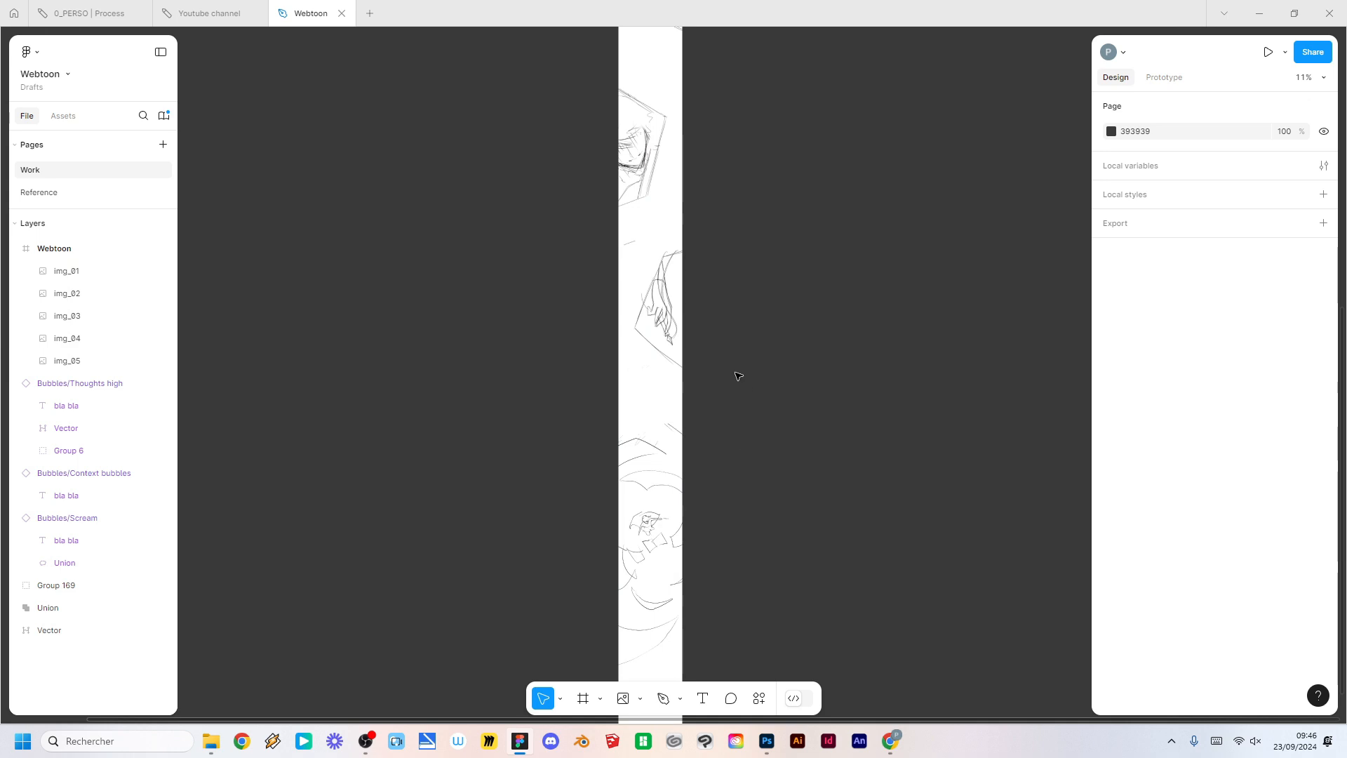
Step: Select all five panels, img_01 to img_05, and export them as PNG at 2x
scroll(736, 375, down, 3)
drag(757, 233, 715, 329)
drag(598, 76, 712, 619)
drag(709, 214, 693, 450)
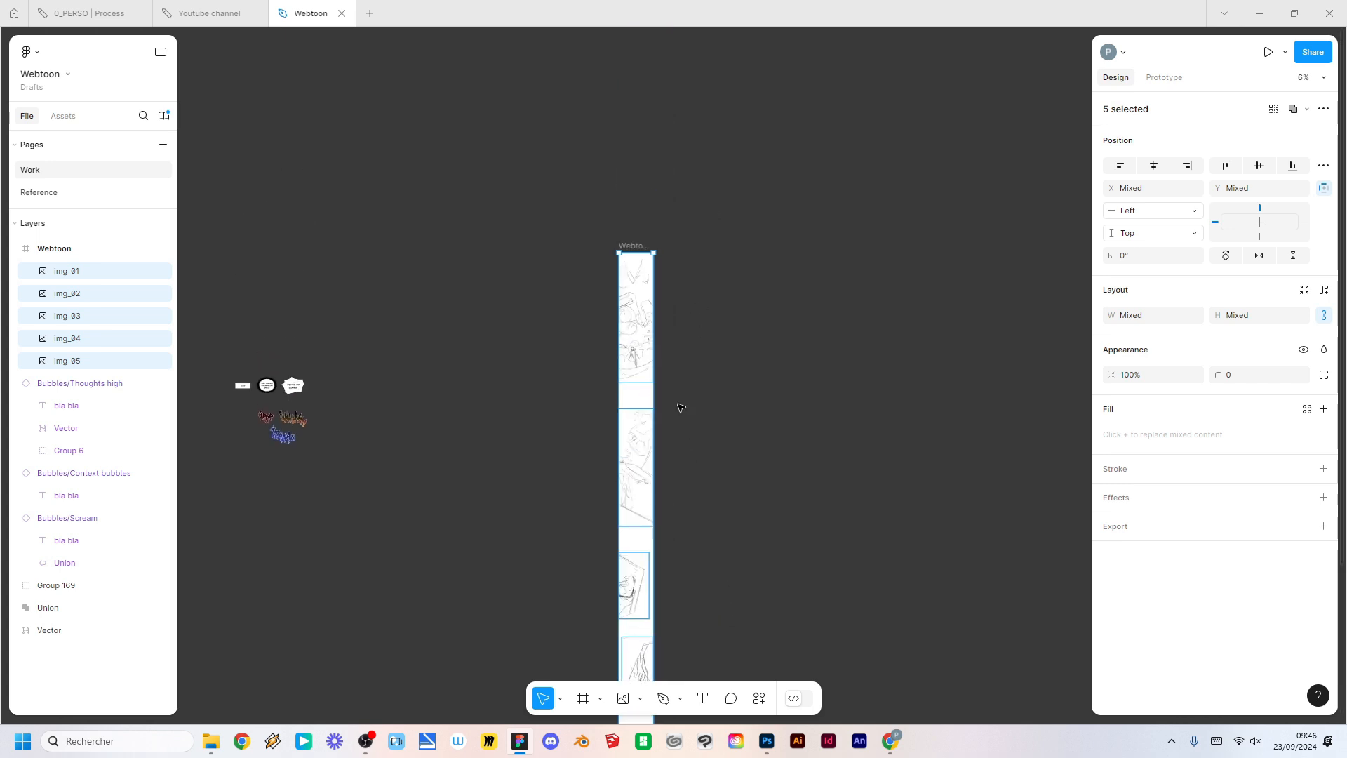
scroll(679, 376, up, 3)
scroll(682, 375, down, 5)
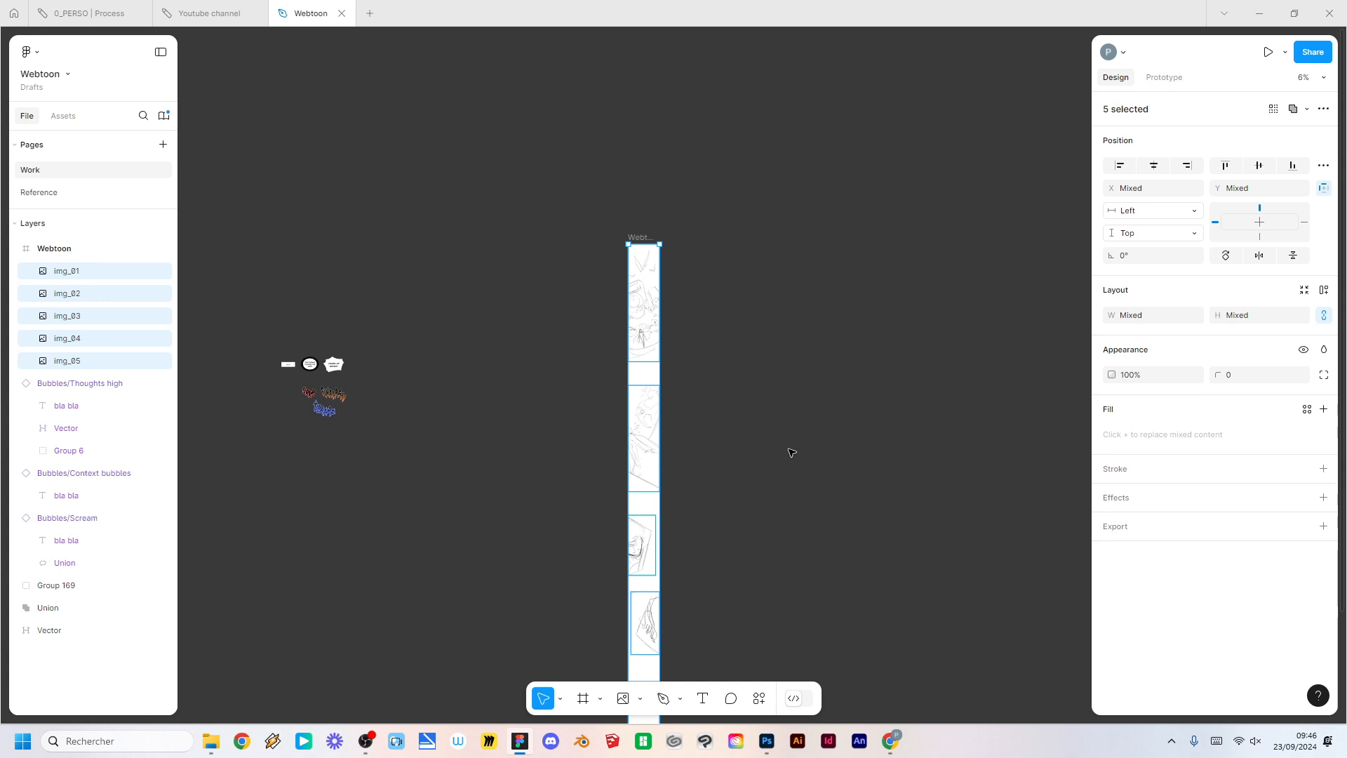
click(1118, 532)
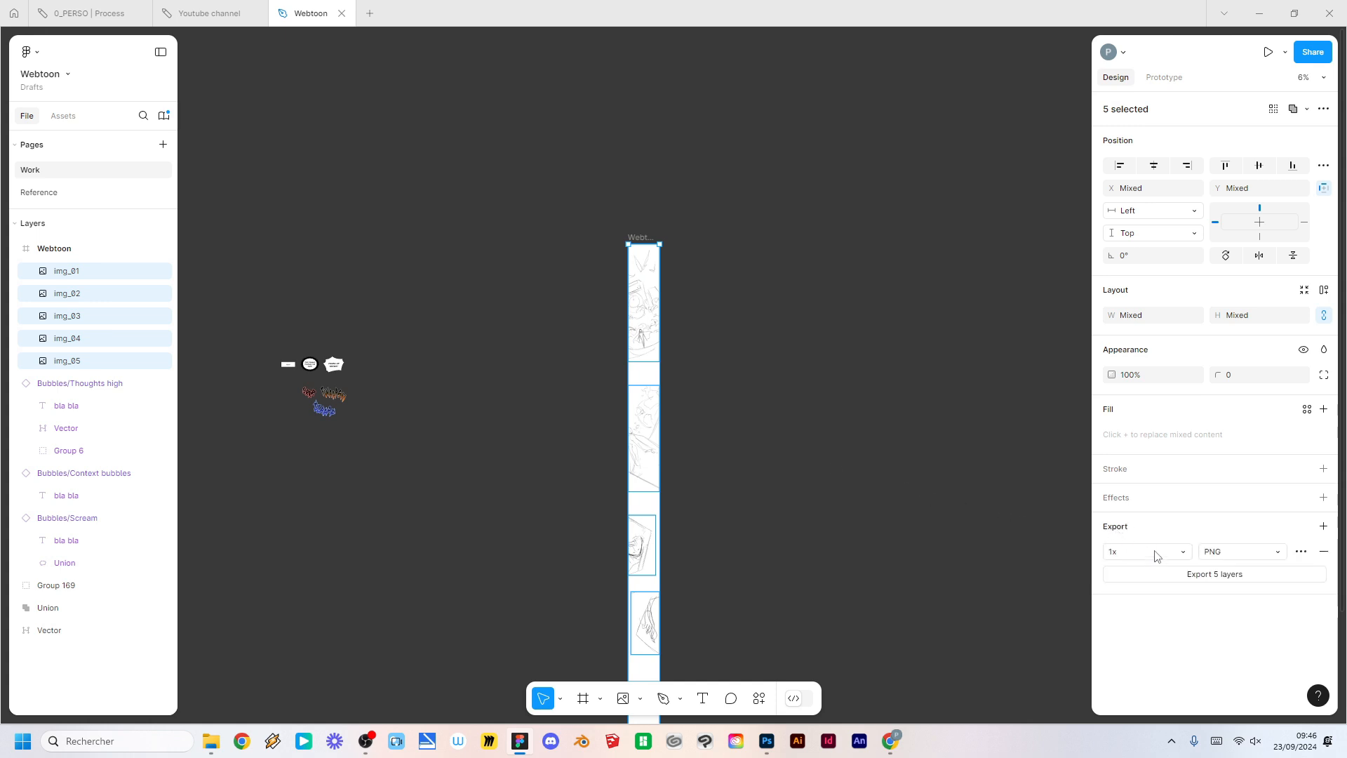
click(1185, 552)
click(1127, 585)
click(1256, 579)
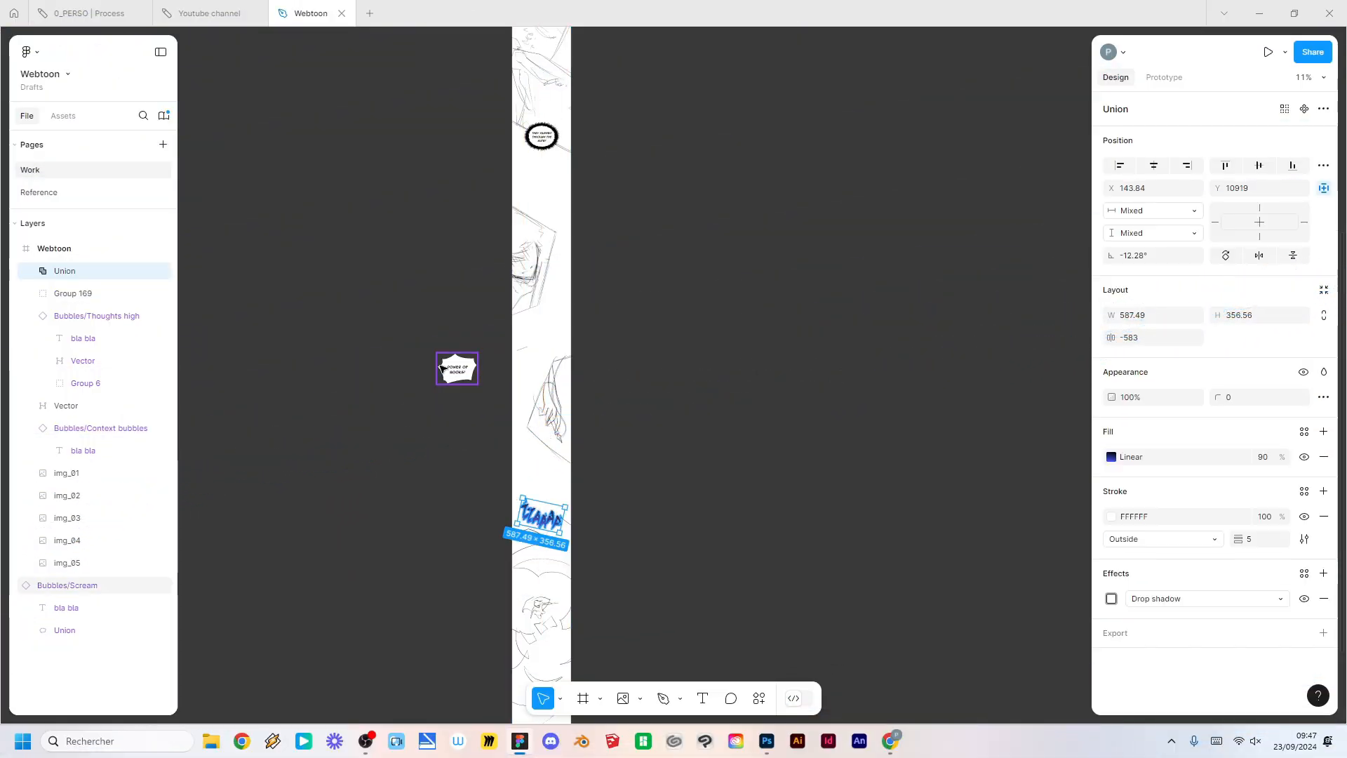
Step: Move the scream bubble into the Webtoon frame, just above the blue sound effect between the fourth and fifth panels
drag(443, 366, 541, 490)
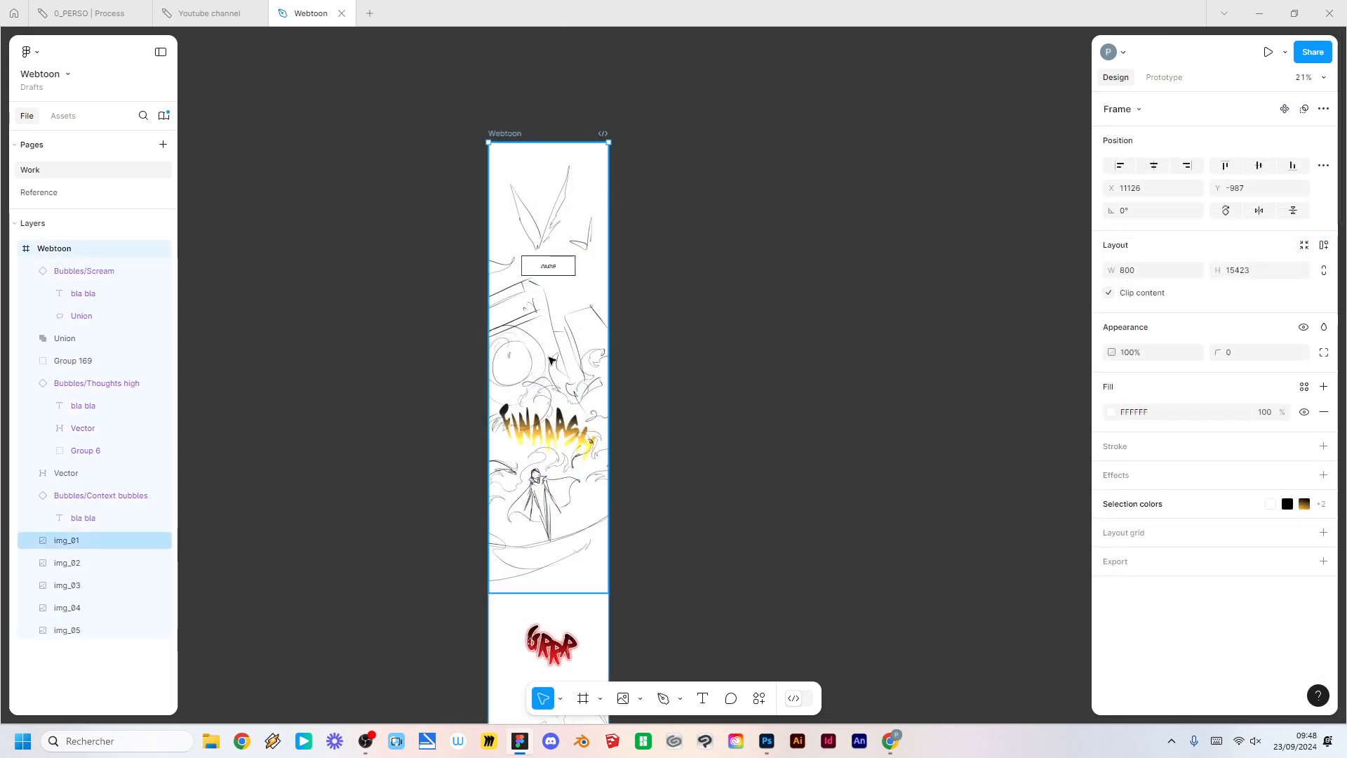
Step: Replace the image fill of the img_01 panel with the img_01 file from the 03_RENDER folder
click(548, 364)
double_click(548, 363)
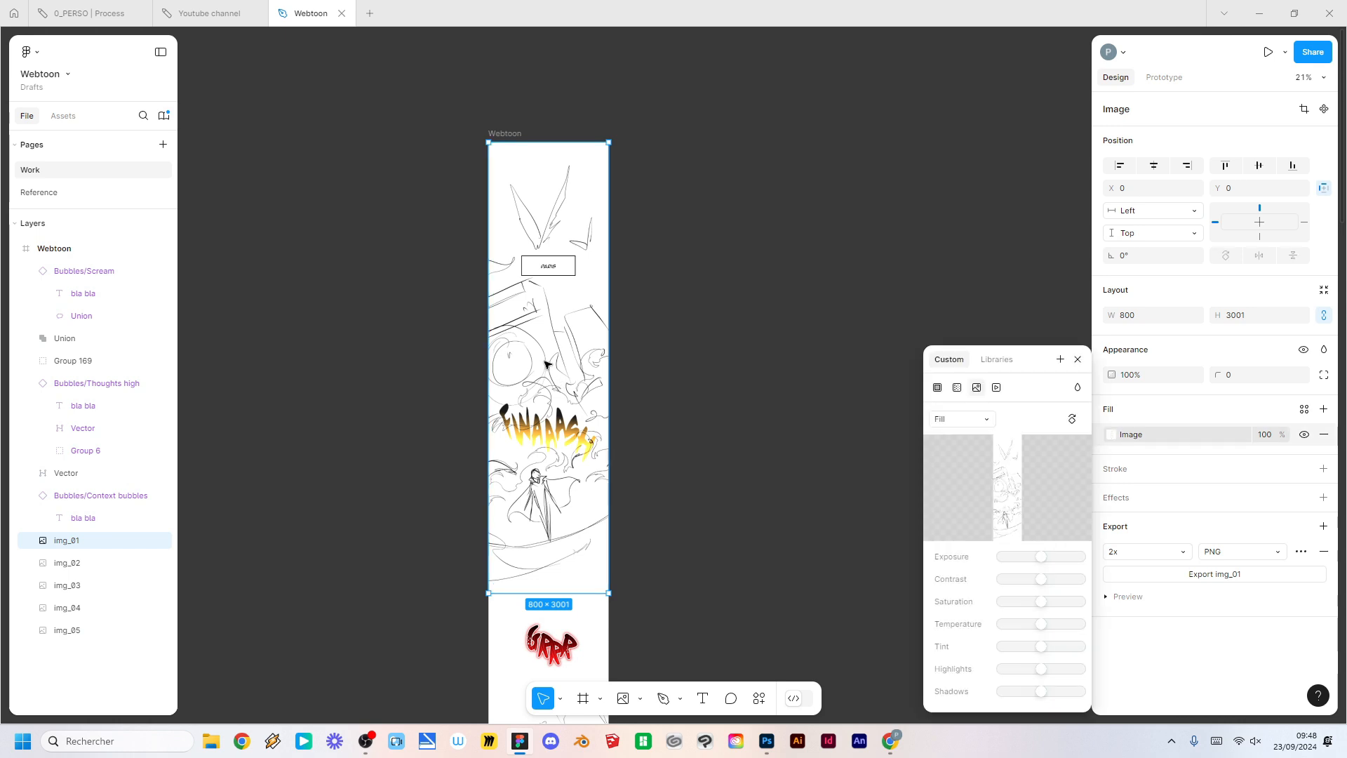
click(1003, 487)
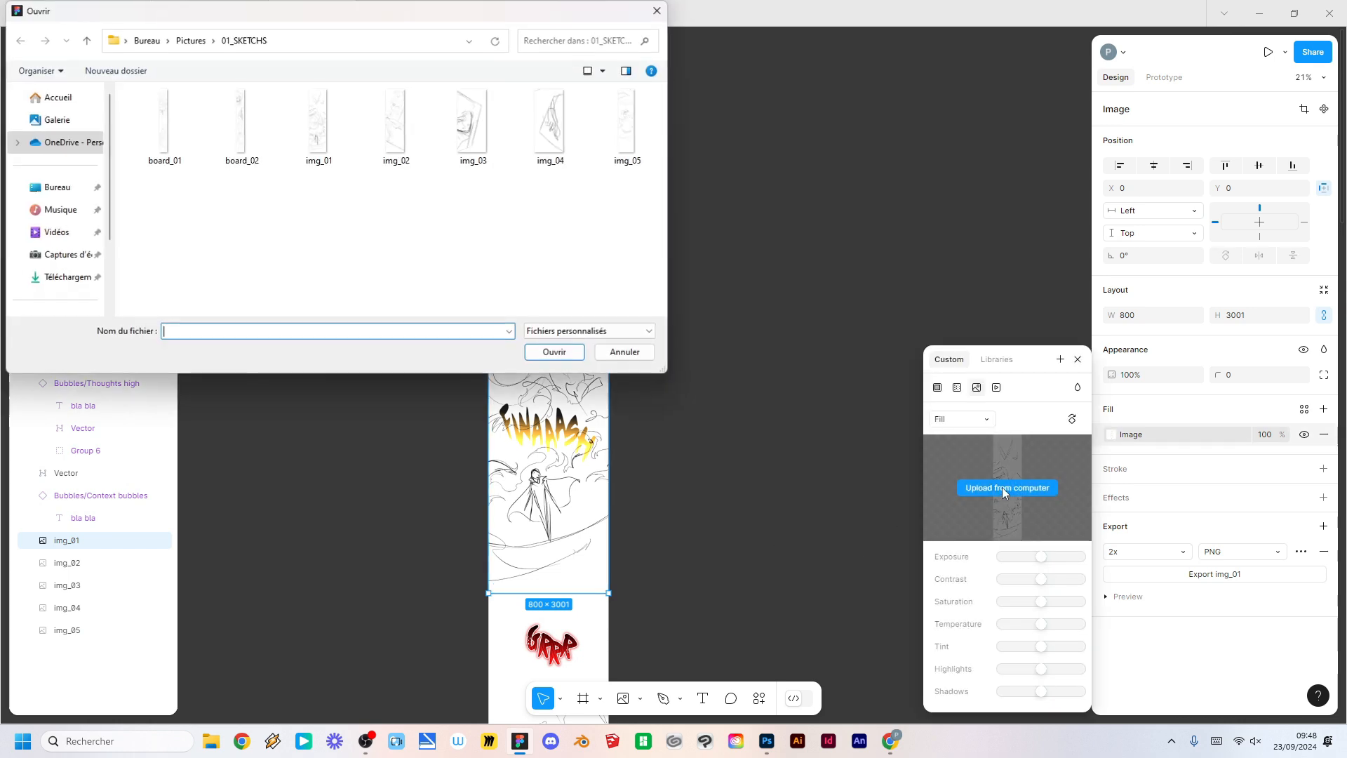
click(190, 41)
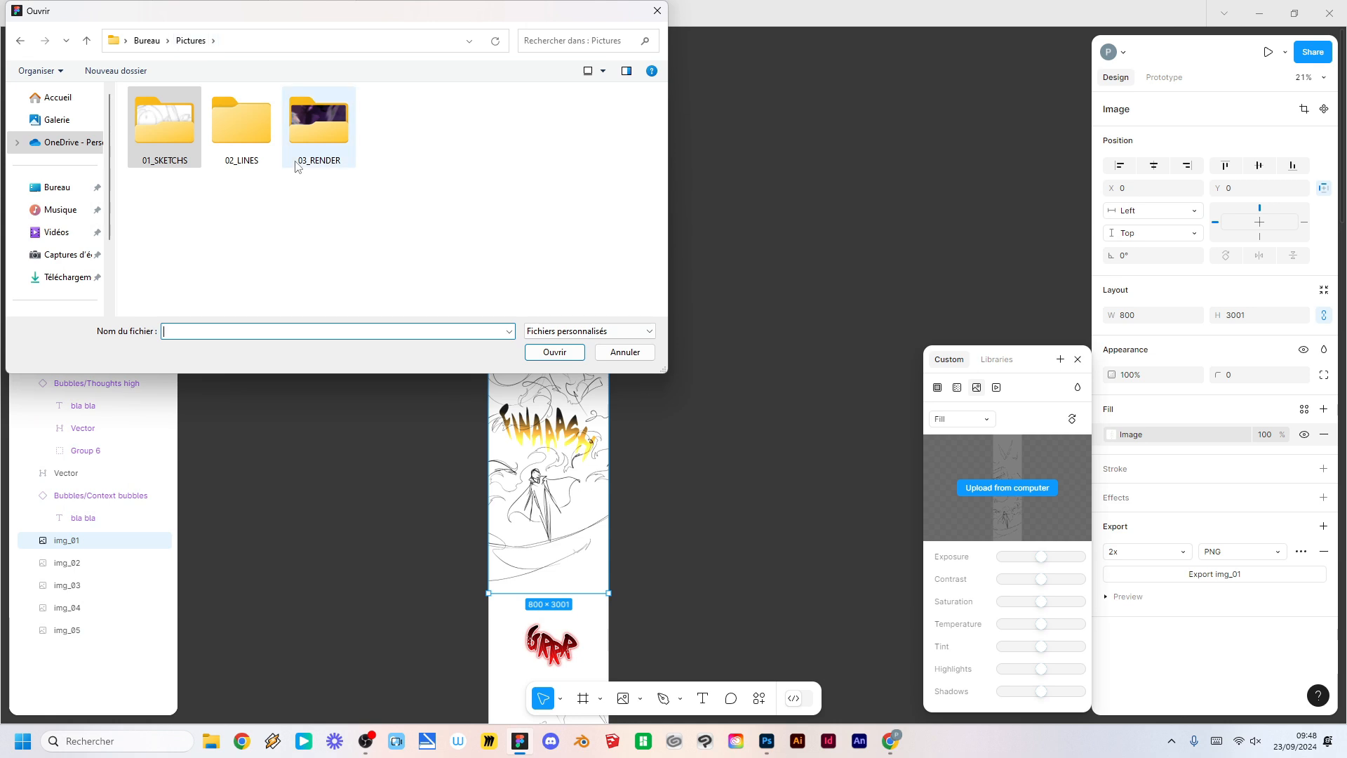
double_click(329, 133)
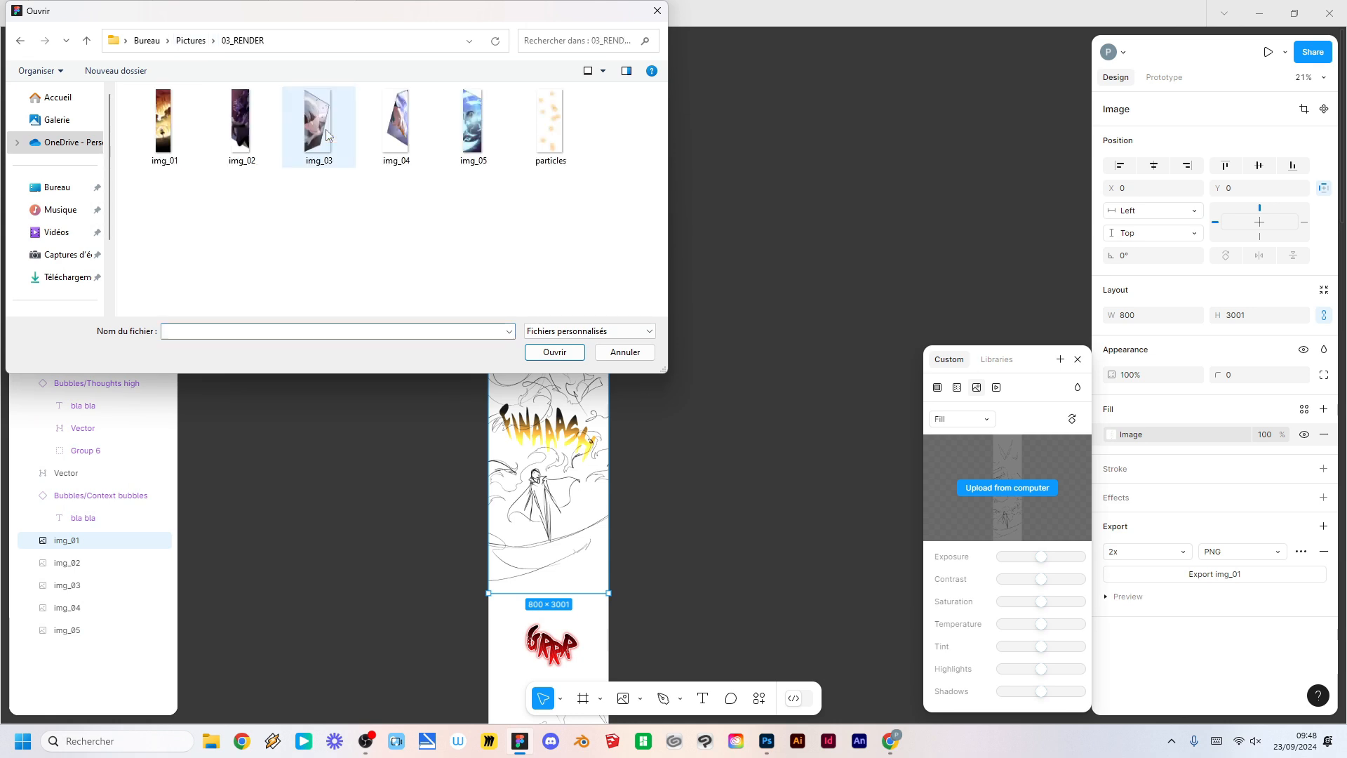
click(161, 135)
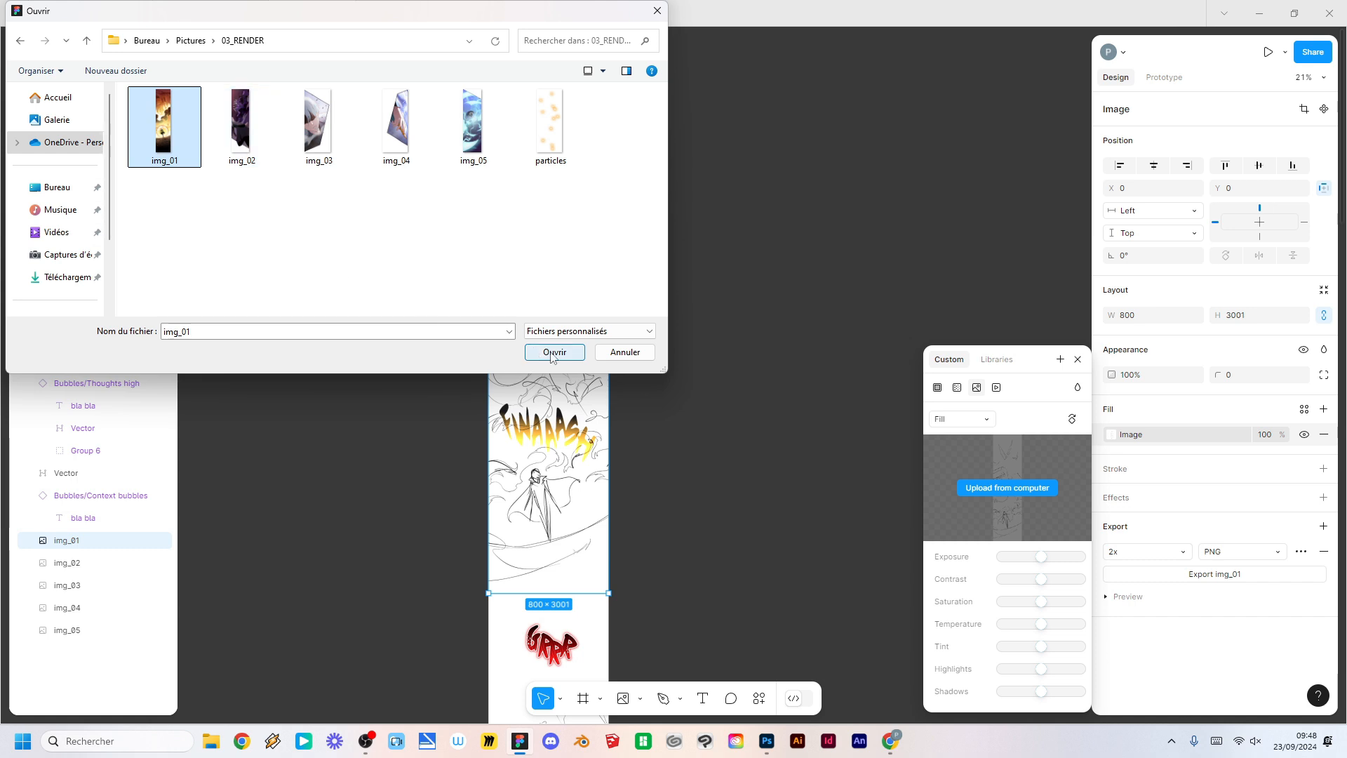
click(552, 354)
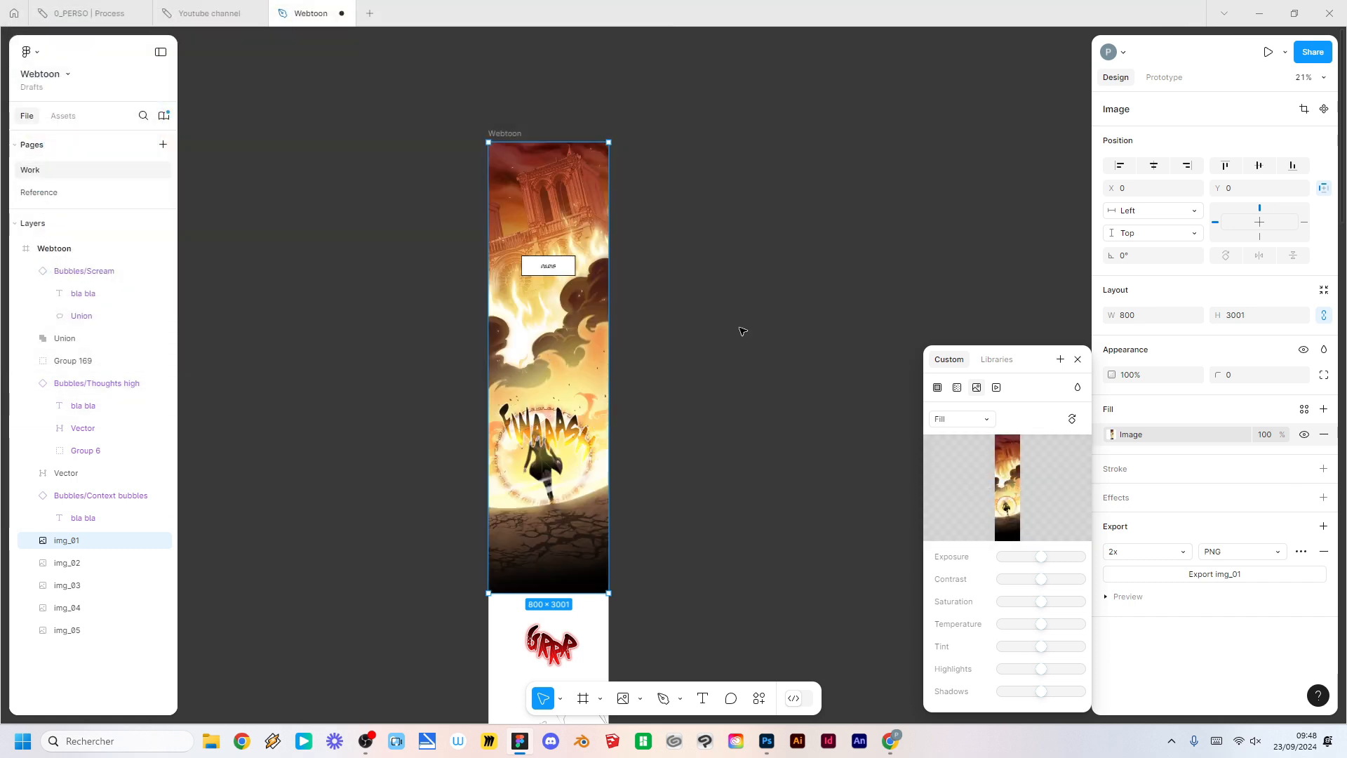
Step: Set the img_01 panel's image fill to Crop and extend the panel's lower edge to a height of 3378
drag(701, 405, 729, 263)
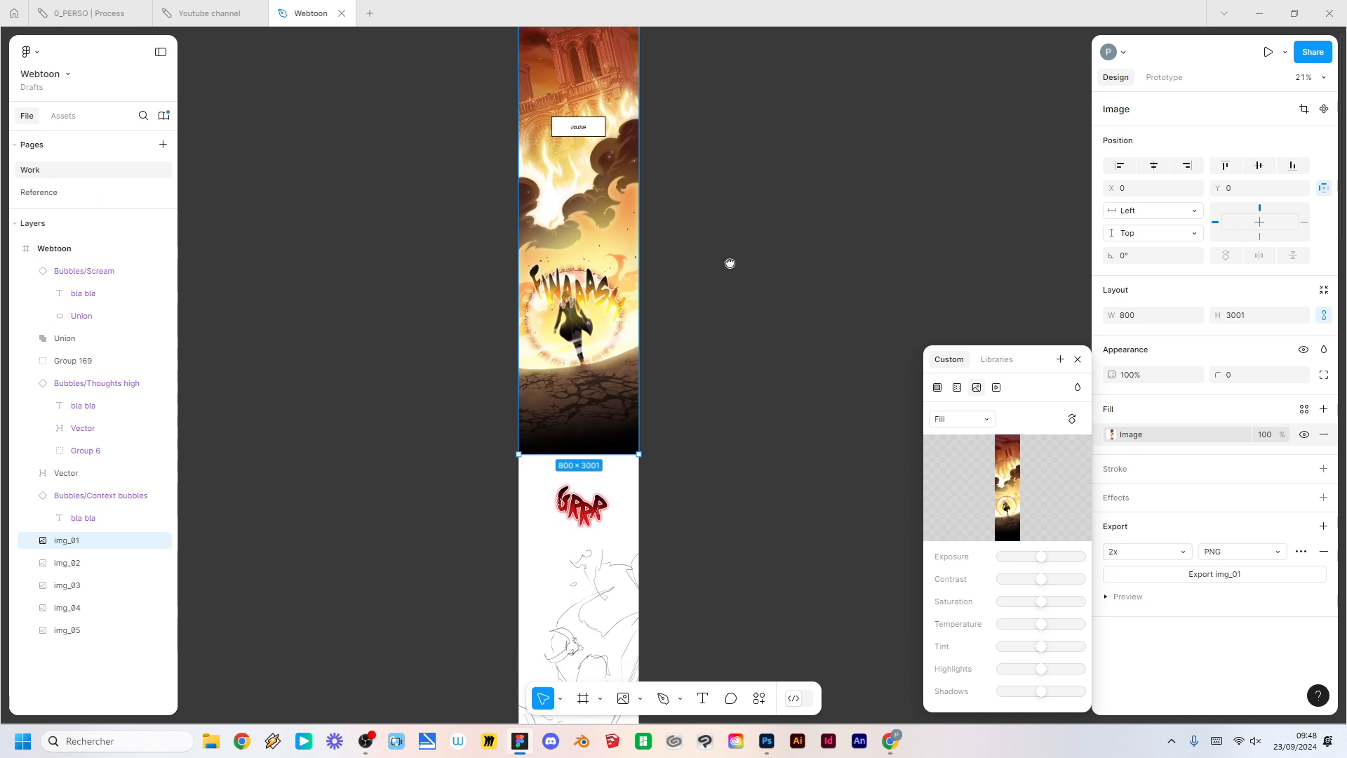
click(955, 423)
click(961, 452)
drag(699, 251, 713, 396)
drag(613, 220, 616, 247)
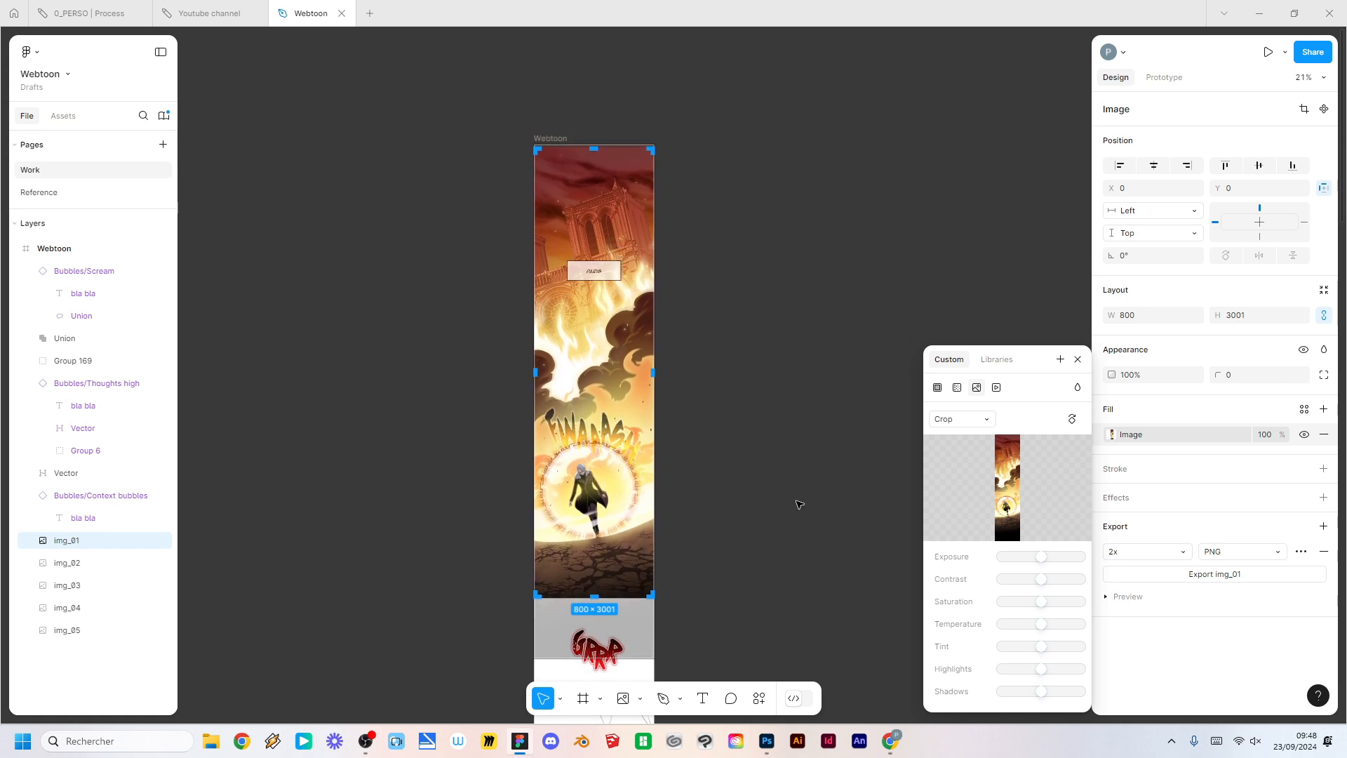
scroll(753, 311, down, 3)
drag(592, 377, 590, 428)
click(725, 390)
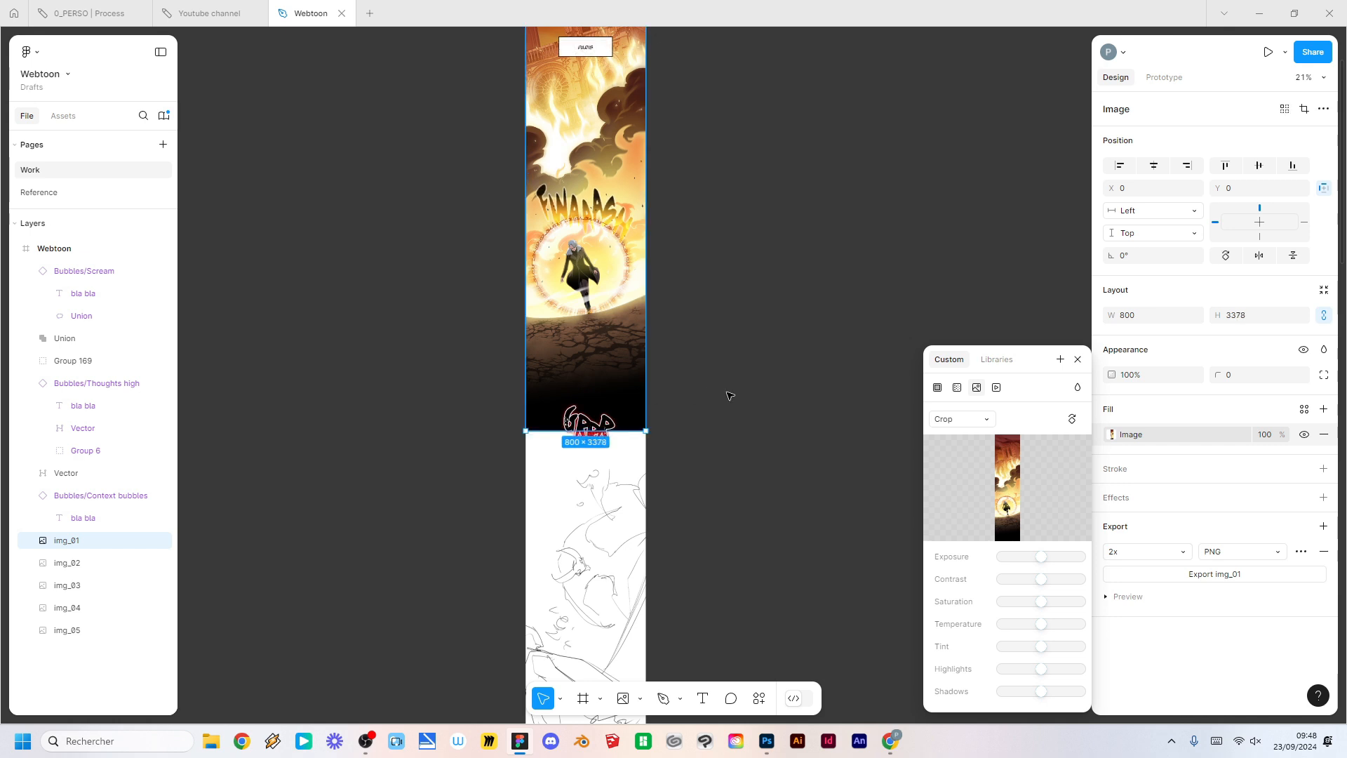
Step: Move the red sound effect down to just below the lower edge of the first panel
drag(712, 491, 718, 323)
drag(602, 247, 602, 271)
click(830, 403)
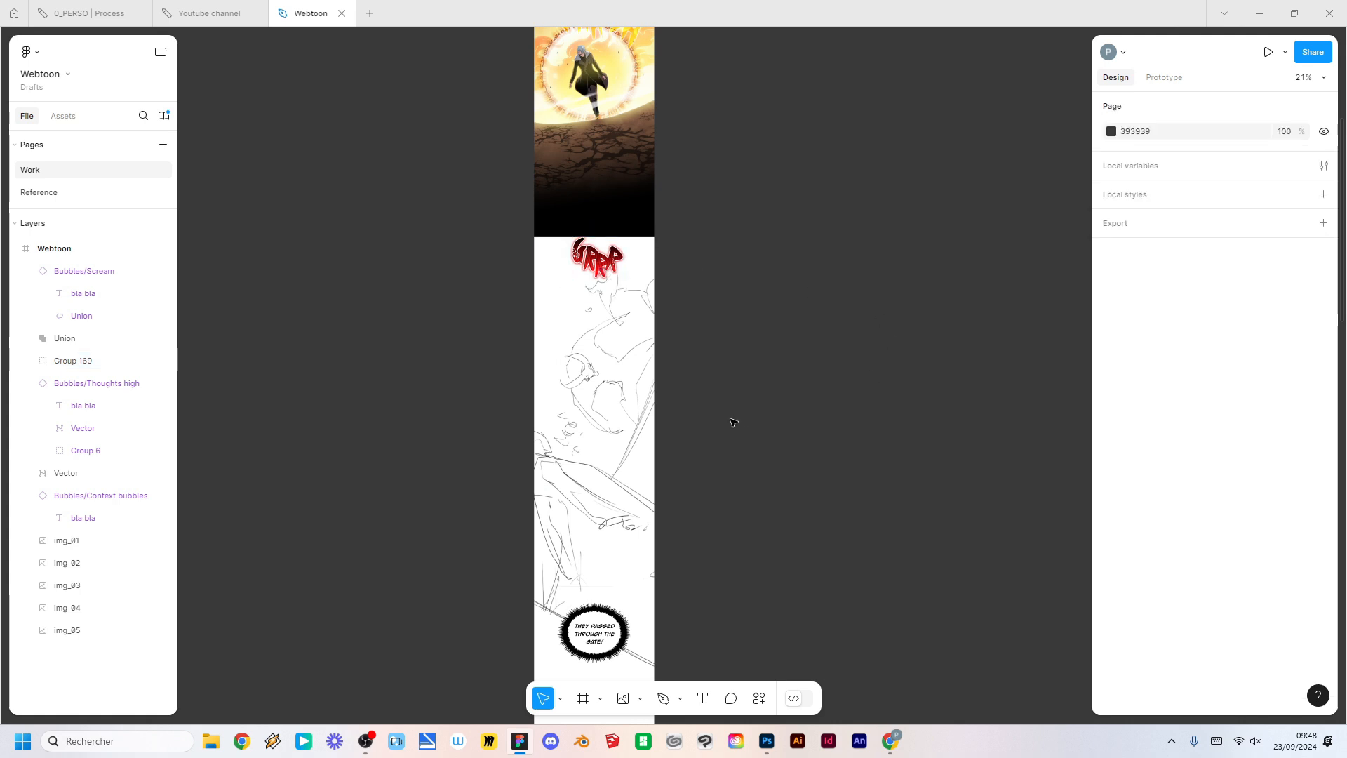
Step: Fill the four remaining sketch panels with the matching img_02 to img_05 renders from the 03_RENDER folder
scroll(723, 423, down, 3)
drag(808, 567, 720, 349)
scroll(664, 372, down, 2)
drag(680, 499, 656, 461)
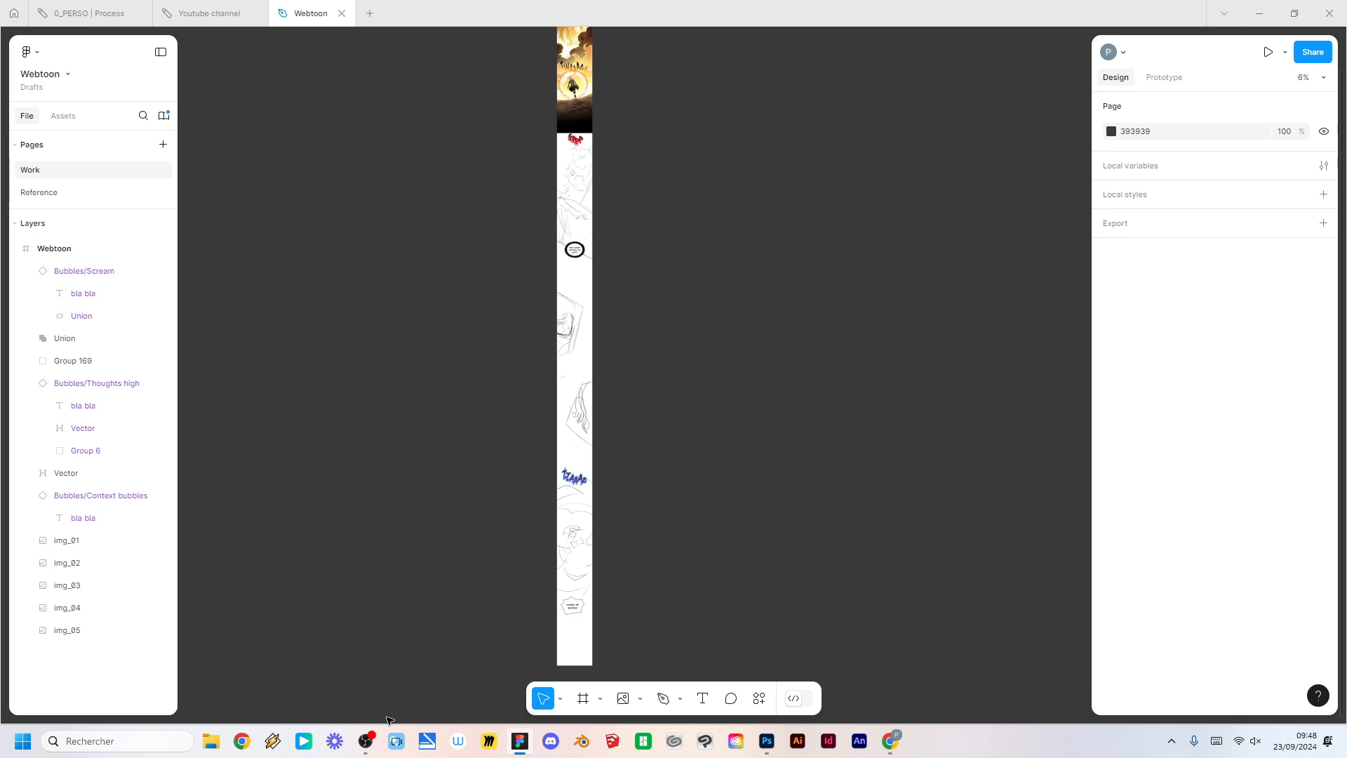
click(623, 700)
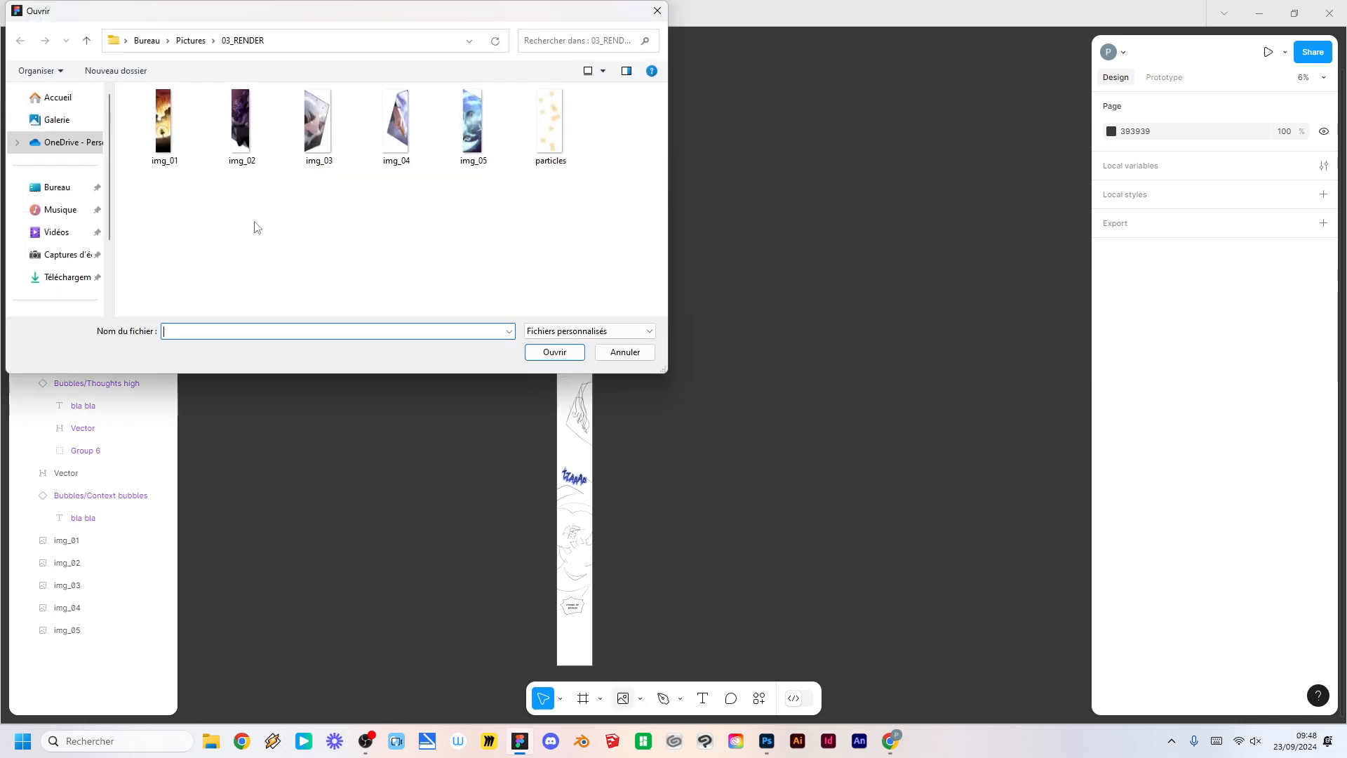
click(242, 122)
shift+click(472, 123)
click(554, 351)
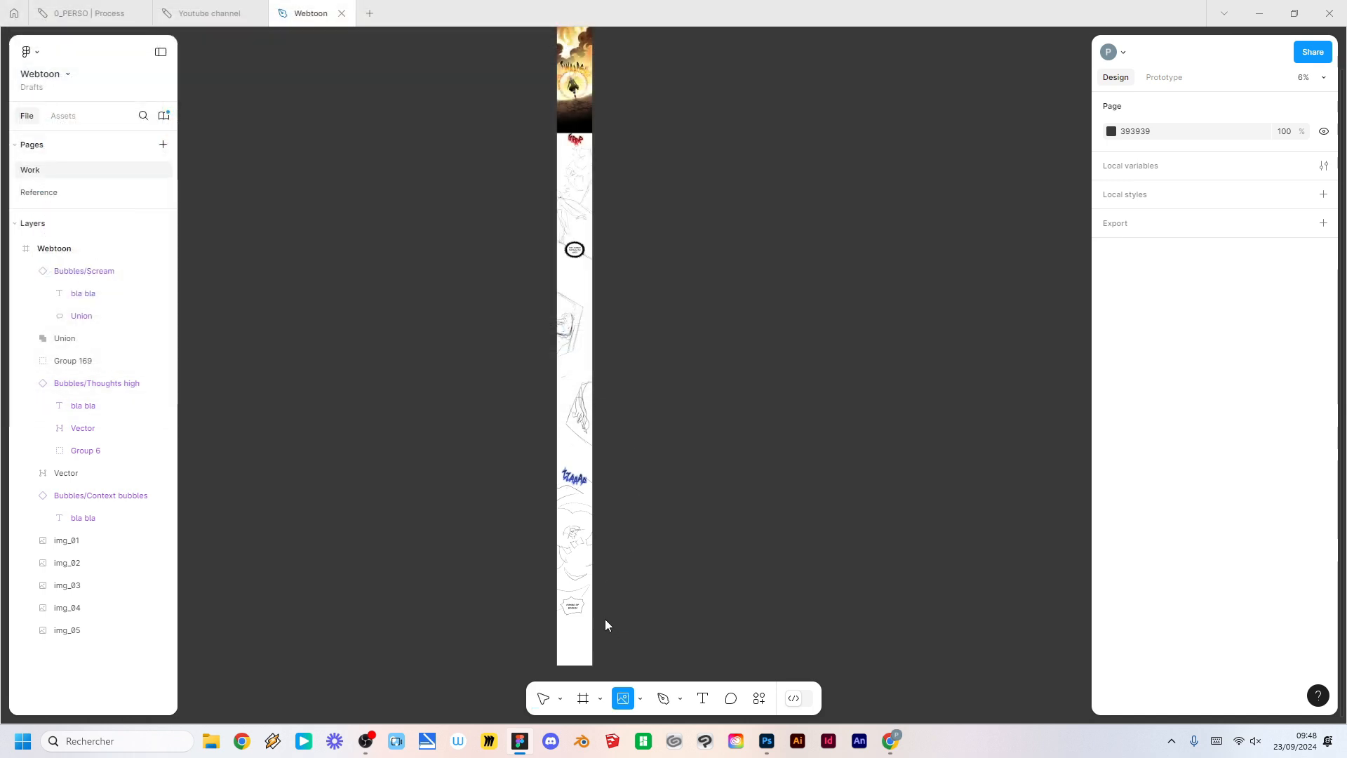
click(577, 560)
click(572, 431)
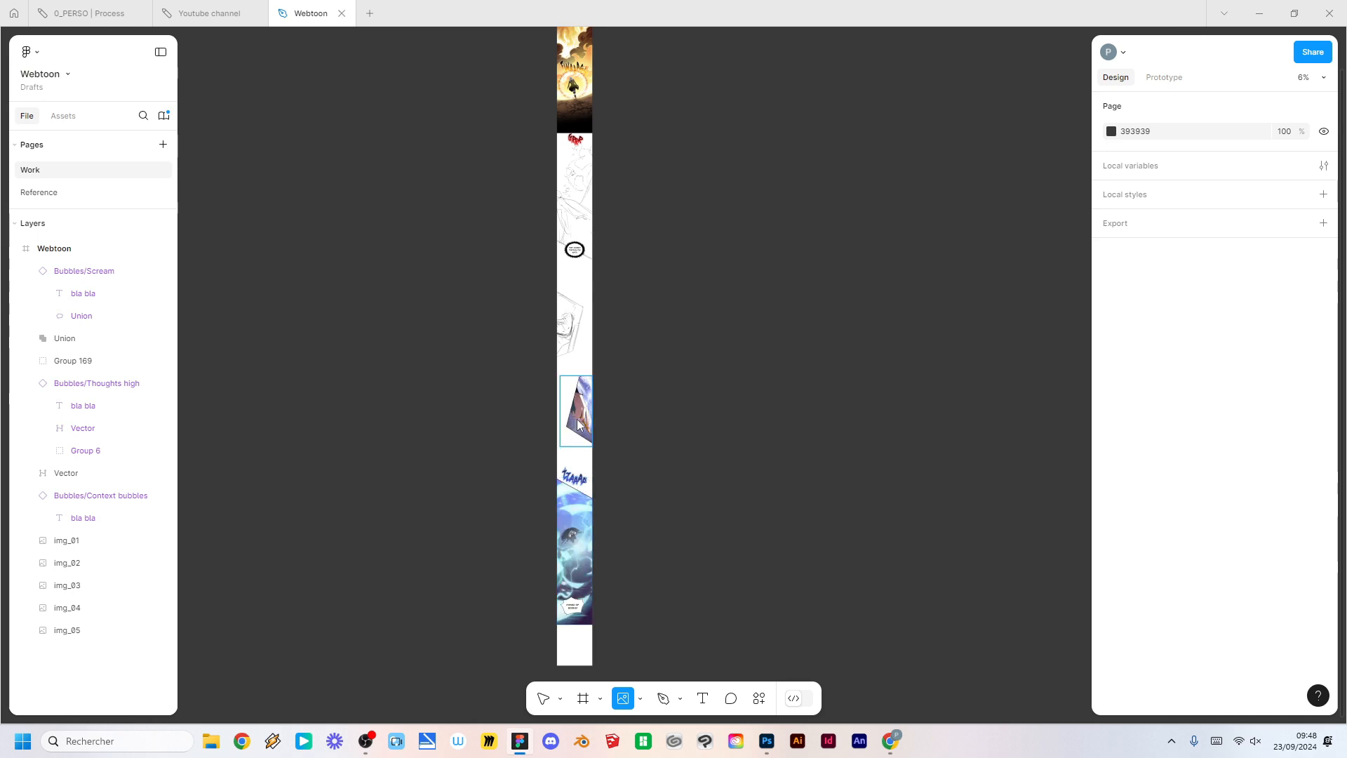
click(565, 326)
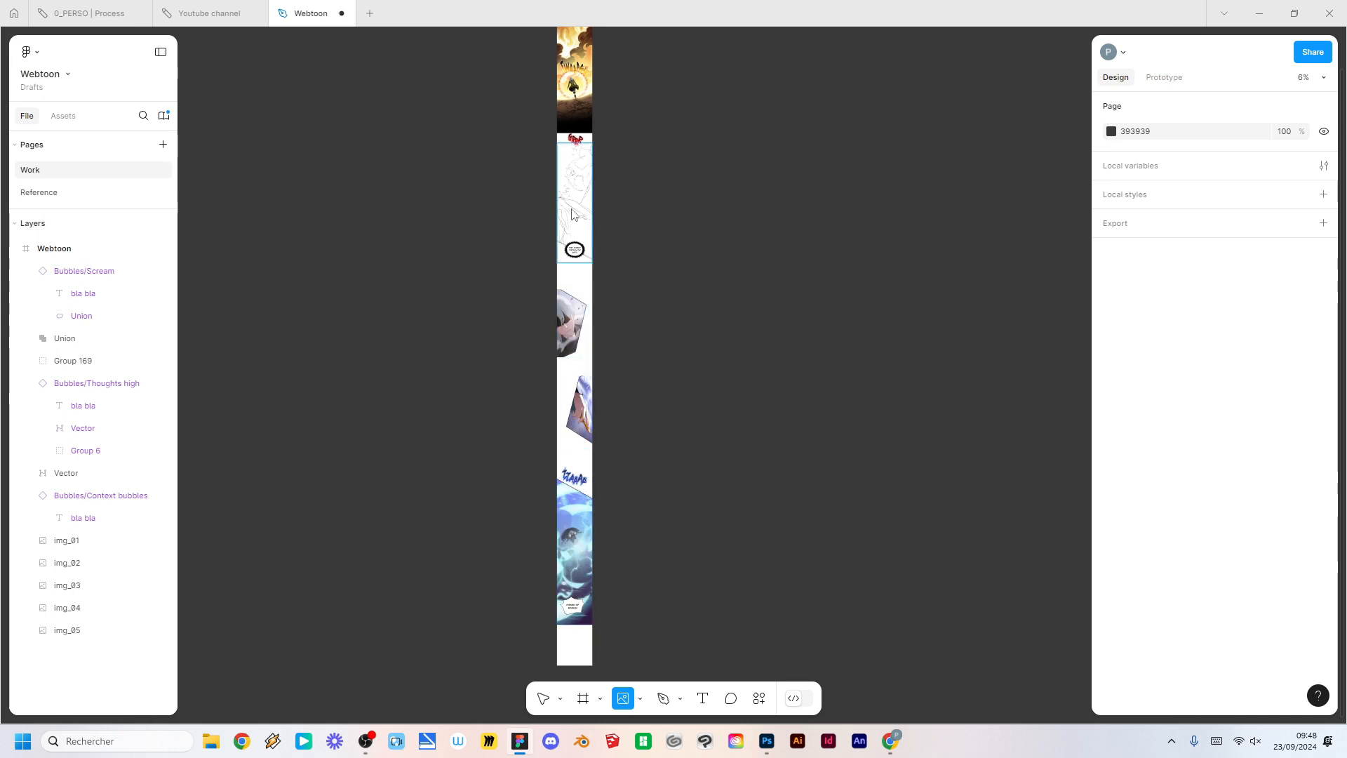
click(574, 211)
Step: Set the img_02 panel's image fill to Crop and extend its upper edge to a height of 2759
scroll(610, 200, up, 3)
scroll(610, 200, up, 3)
drag(613, 206, 692, 442)
click(603, 332)
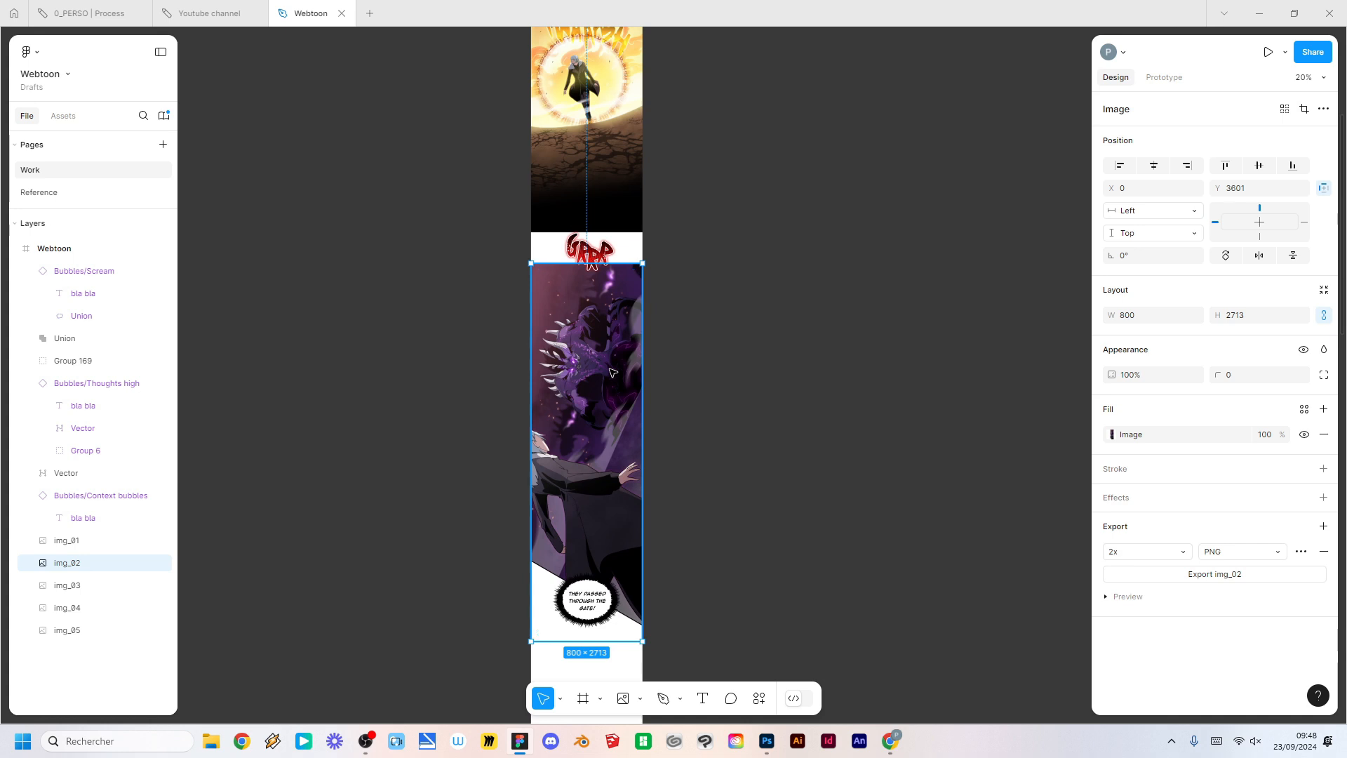
click(1112, 434)
click(955, 419)
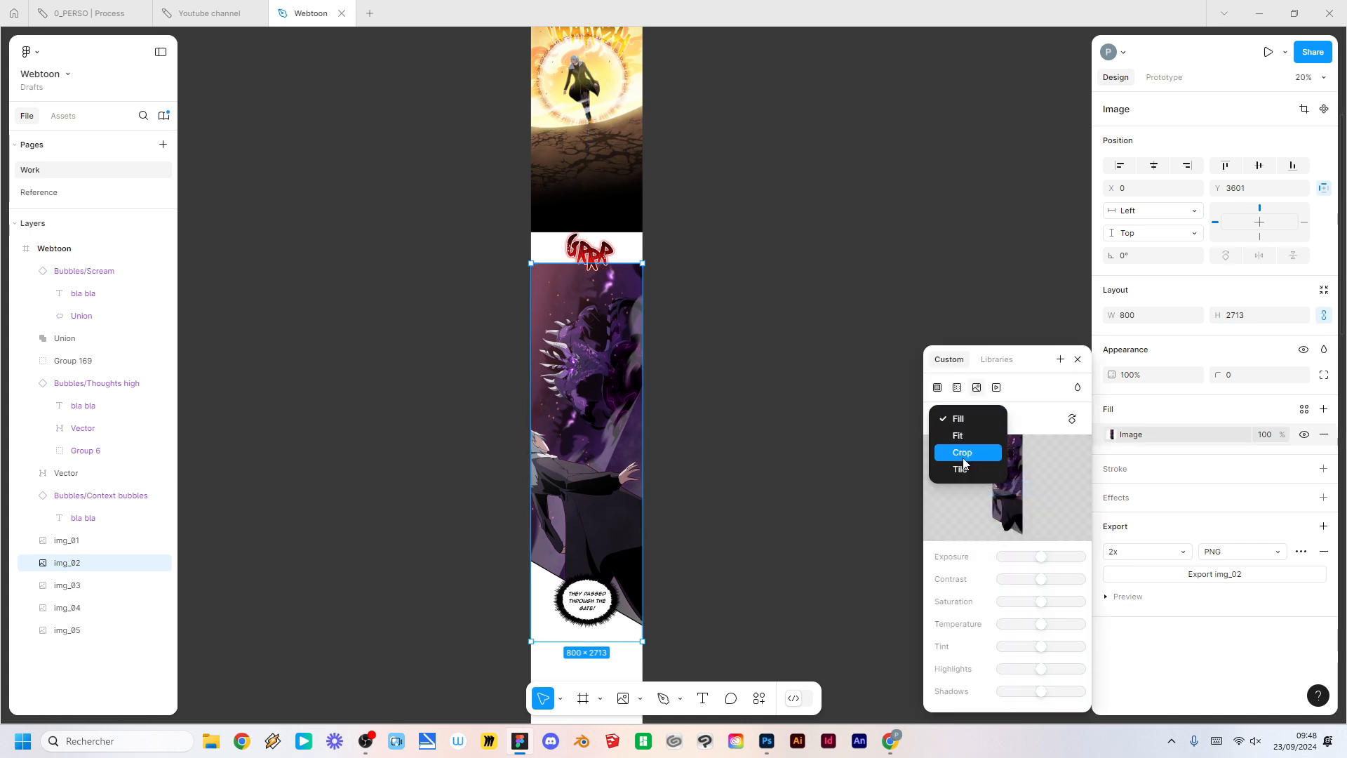
click(960, 453)
drag(587, 265, 588, 258)
key(Escape)
key(Escape)
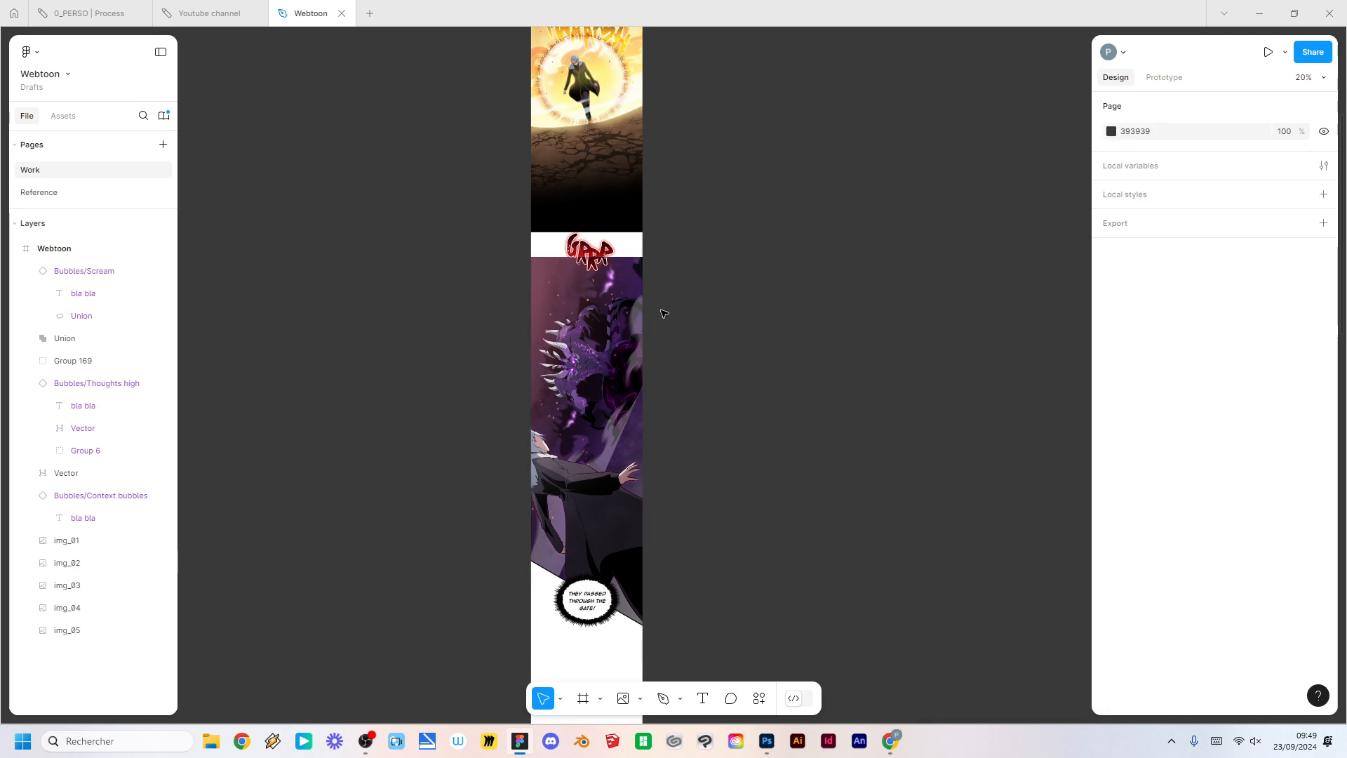
Step: Move the img_02 panel, its thought bubble and the red sound effect up together until the panel meets img_01
click(592, 383)
shift+click(593, 598)
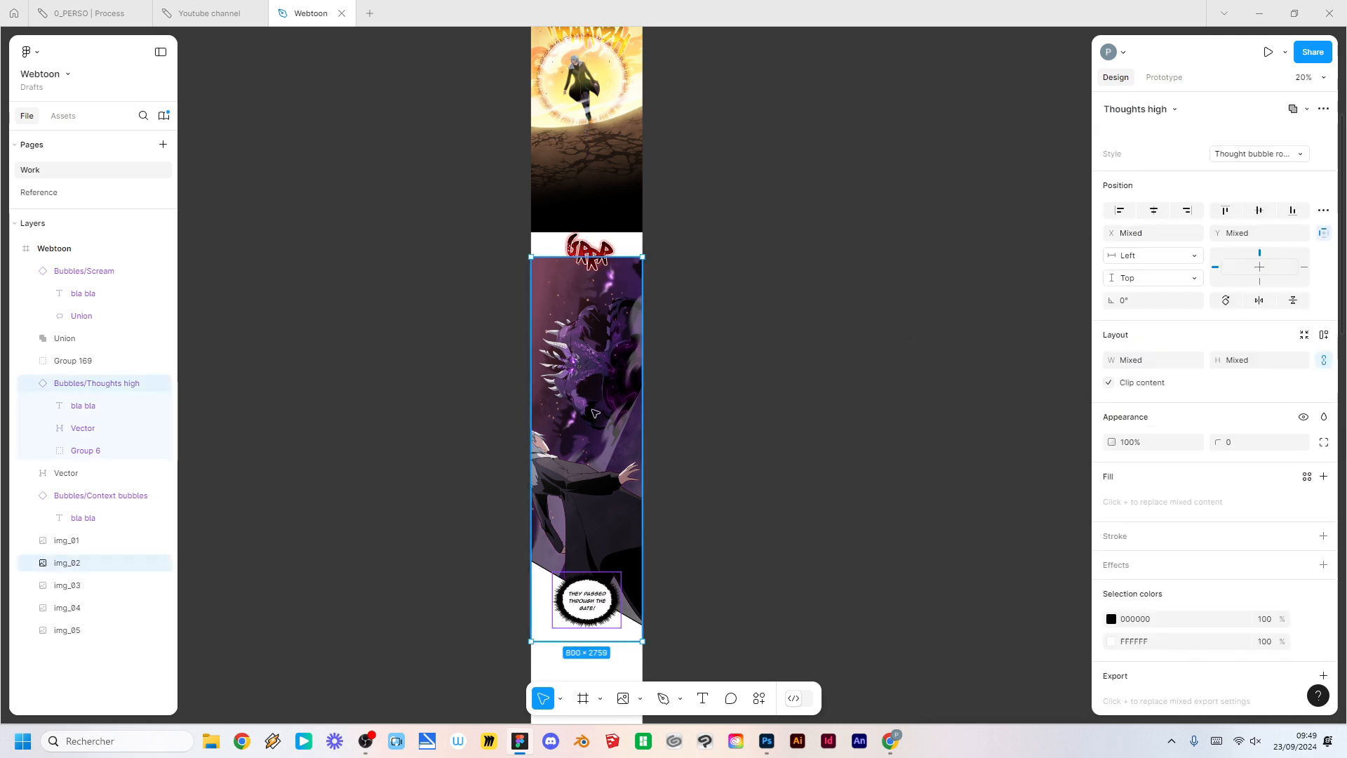
shift+click(593, 266)
drag(598, 369, 598, 360)
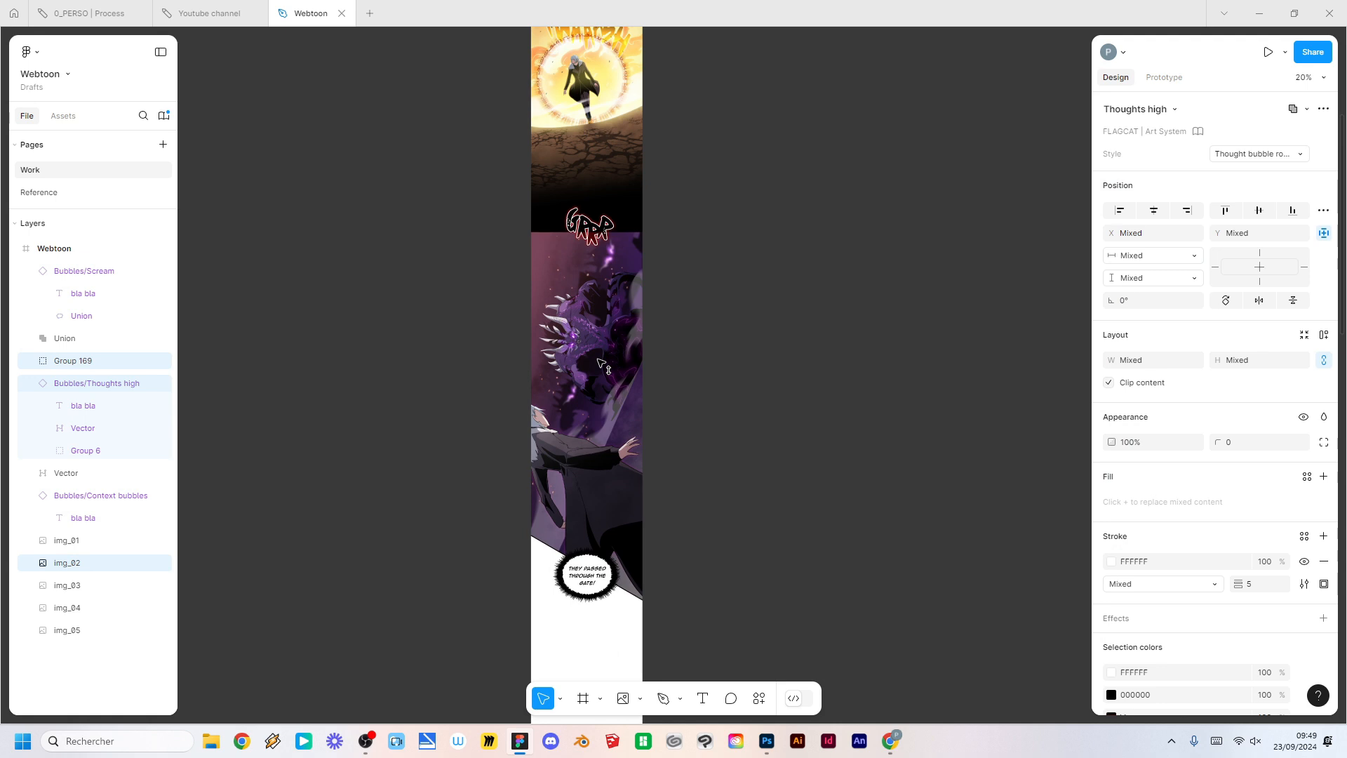
click(739, 378)
Step: Extend the img_03 panel's upper edge to a height of 1659 so the render's cut-off corner is included
scroll(740, 379, down, 5)
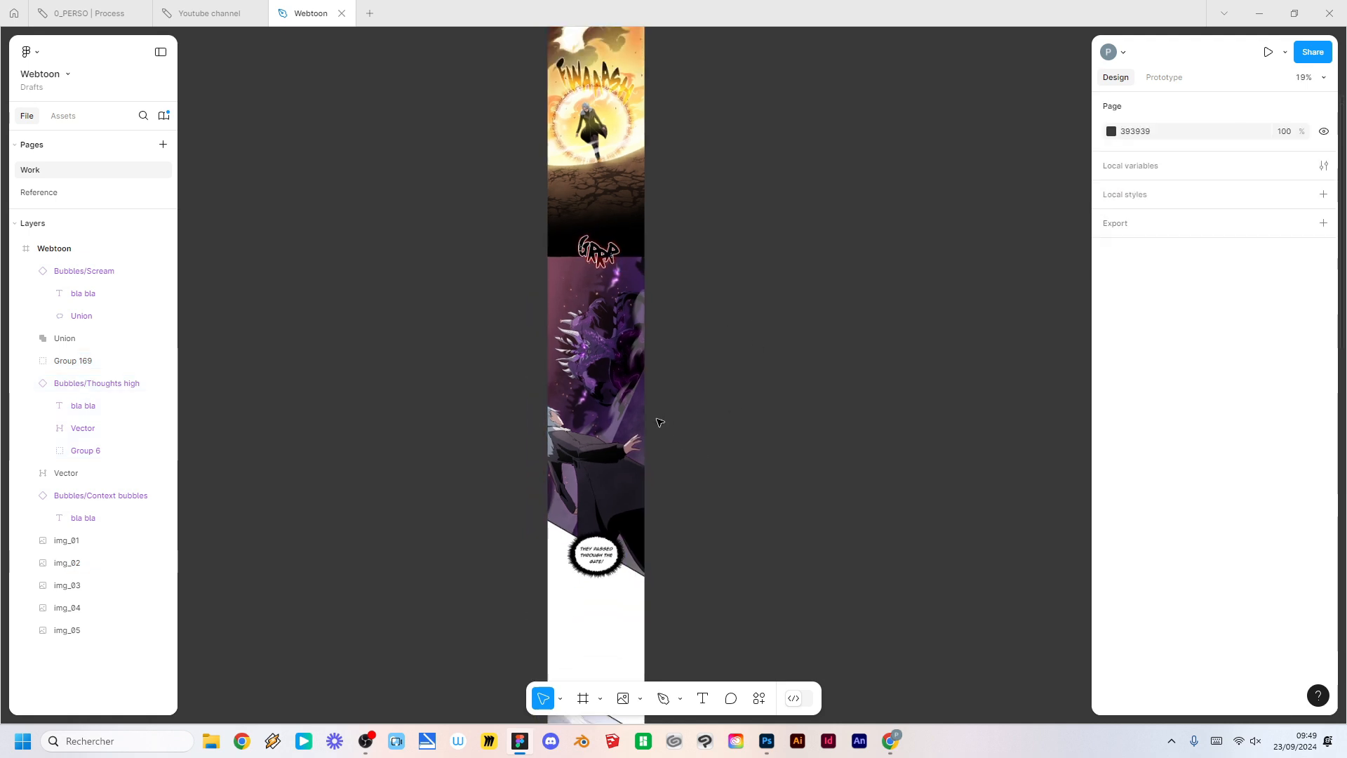
scroll(722, 427, up, 8)
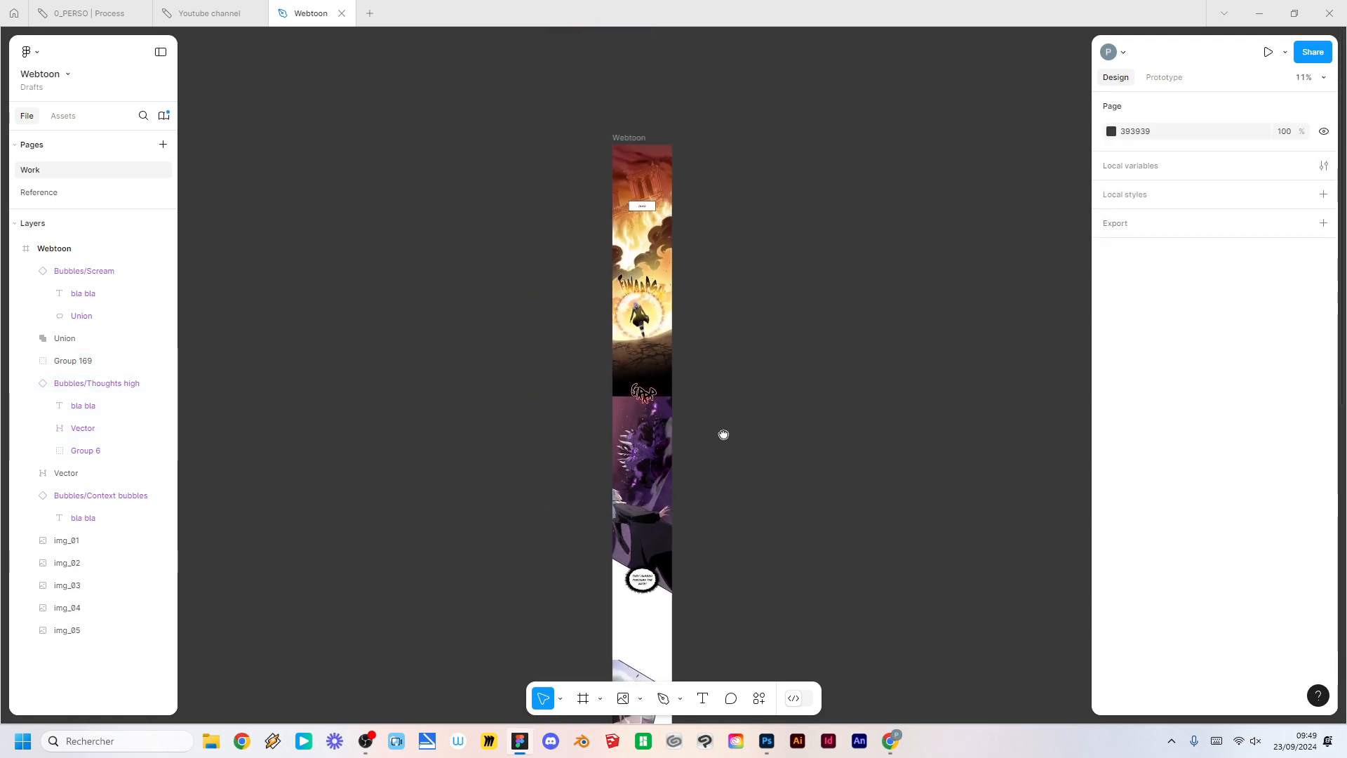
scroll(703, 450, down, 10)
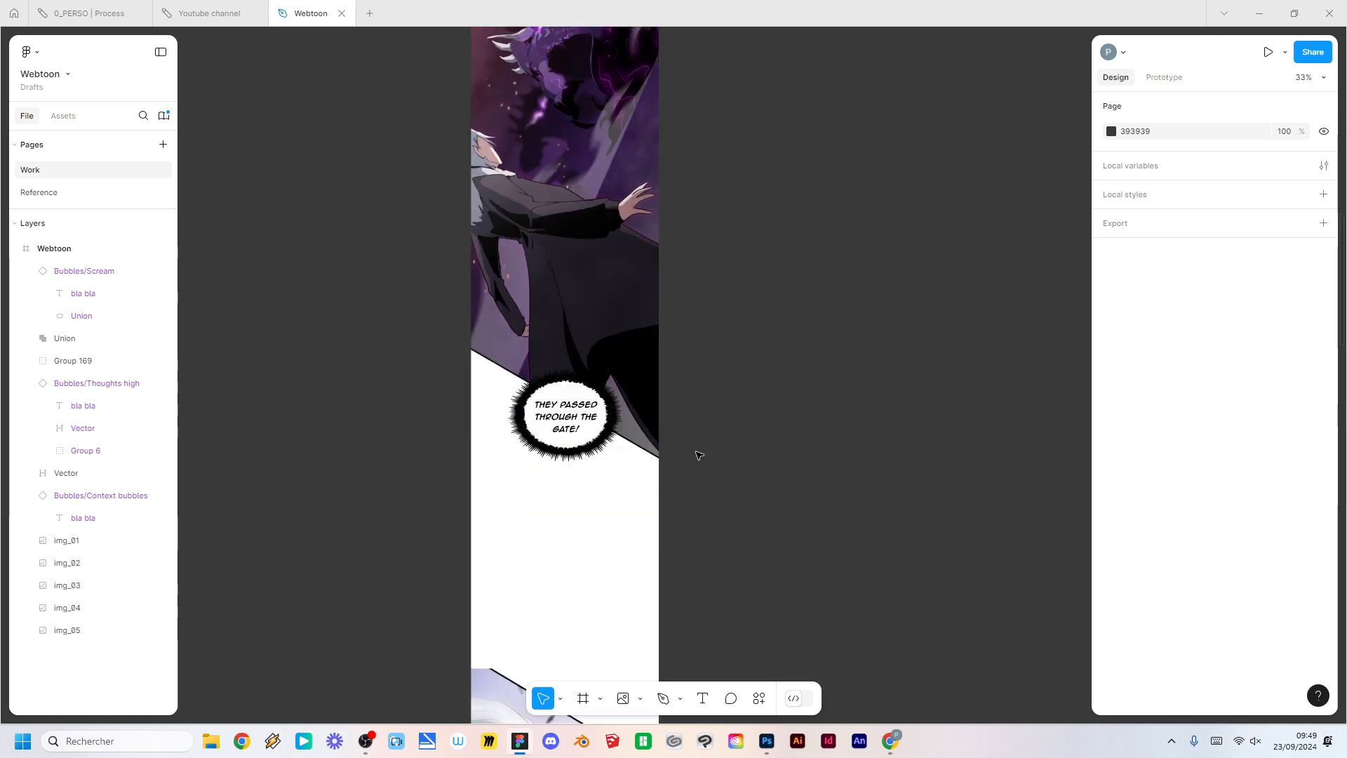
scroll(701, 442, down, 2)
click(613, 410)
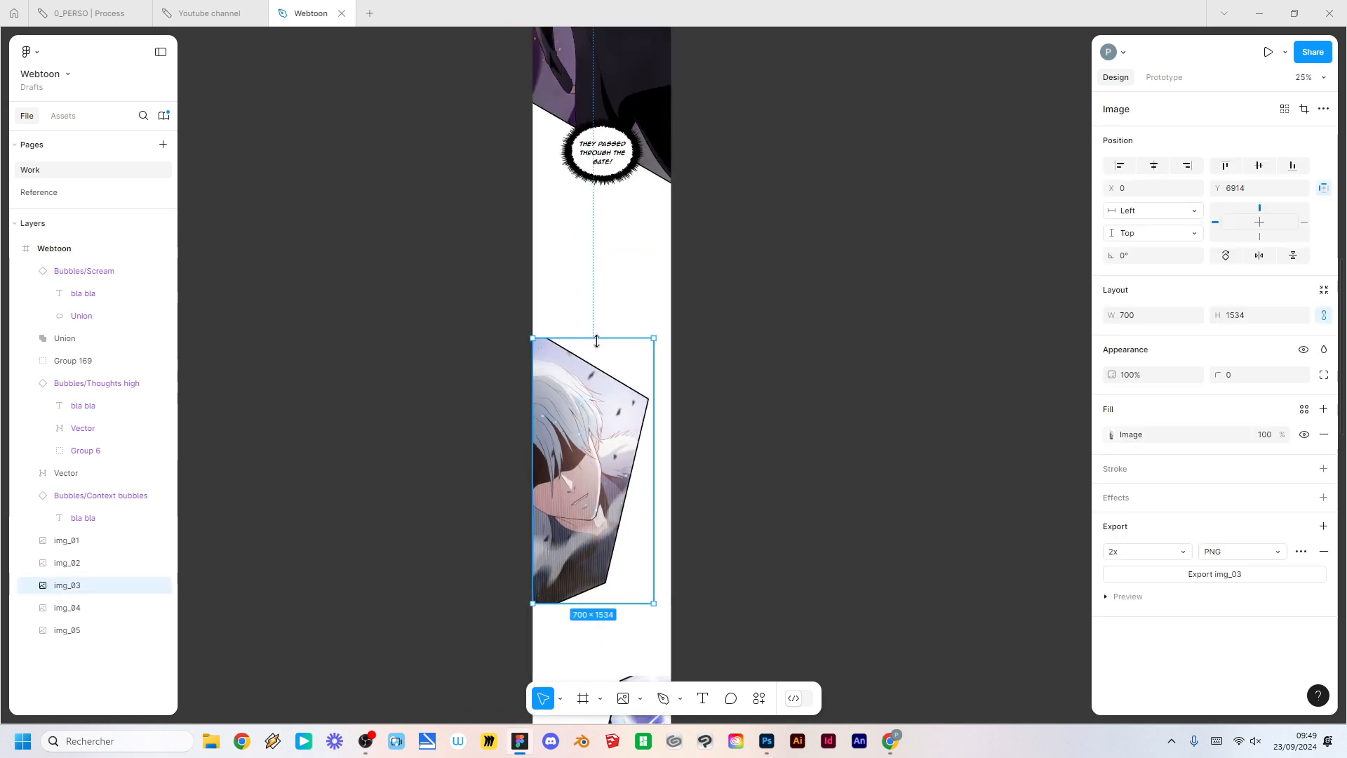
drag(595, 329, 598, 317)
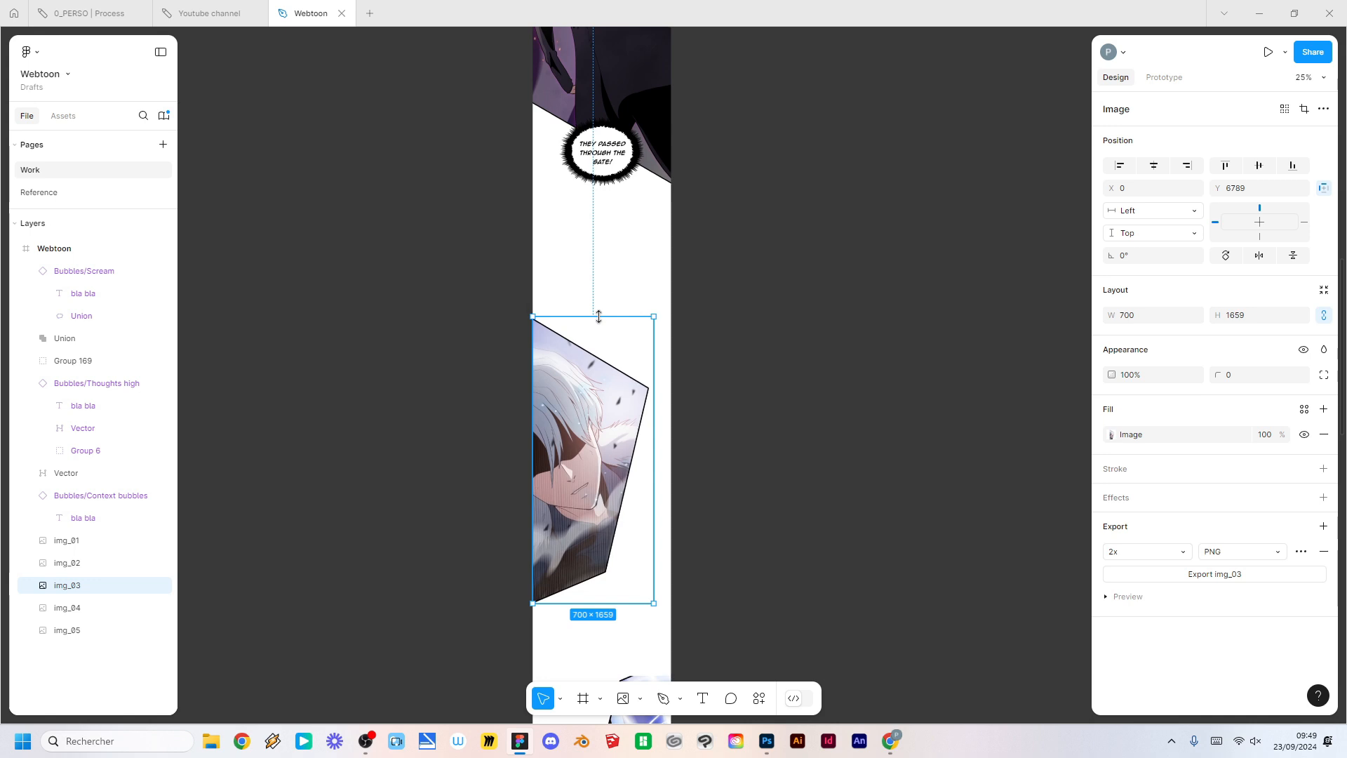
click(779, 472)
Step: Extend the img_04 panel's upper edge to a height of 1774
scroll(779, 472, down, 6)
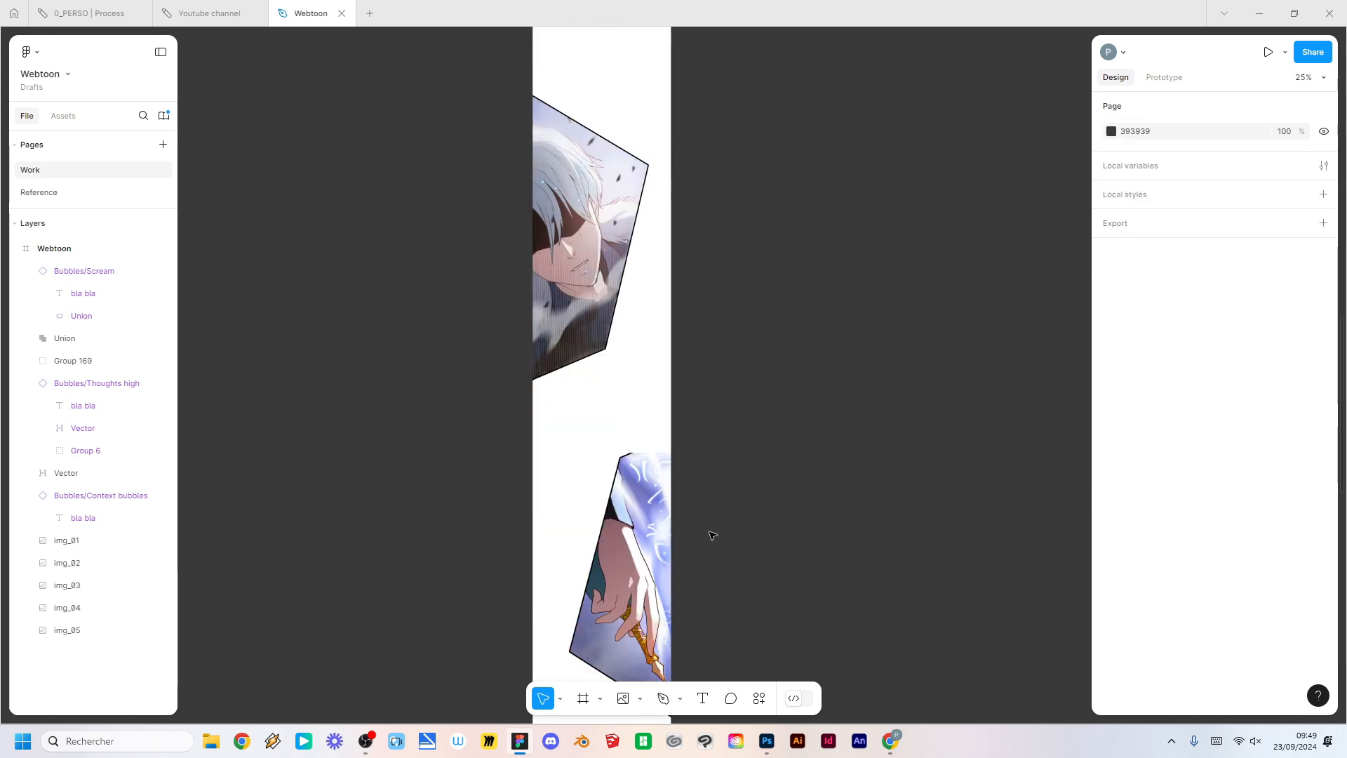
click(632, 254)
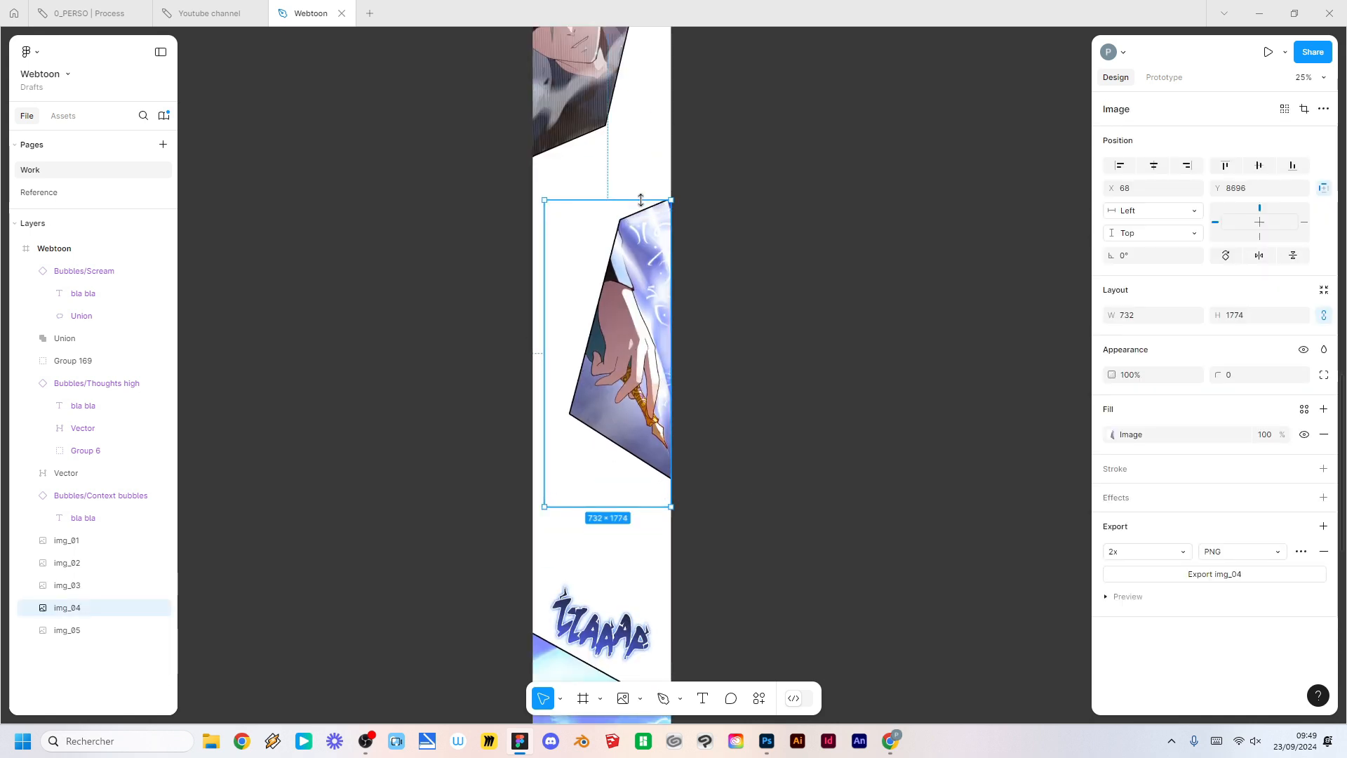
click(753, 334)
Step: Lower the blue sound effect onto the fifth panel's slanted upper edge and the scream bubble over its lower edge
scroll(713, 491, down, 8)
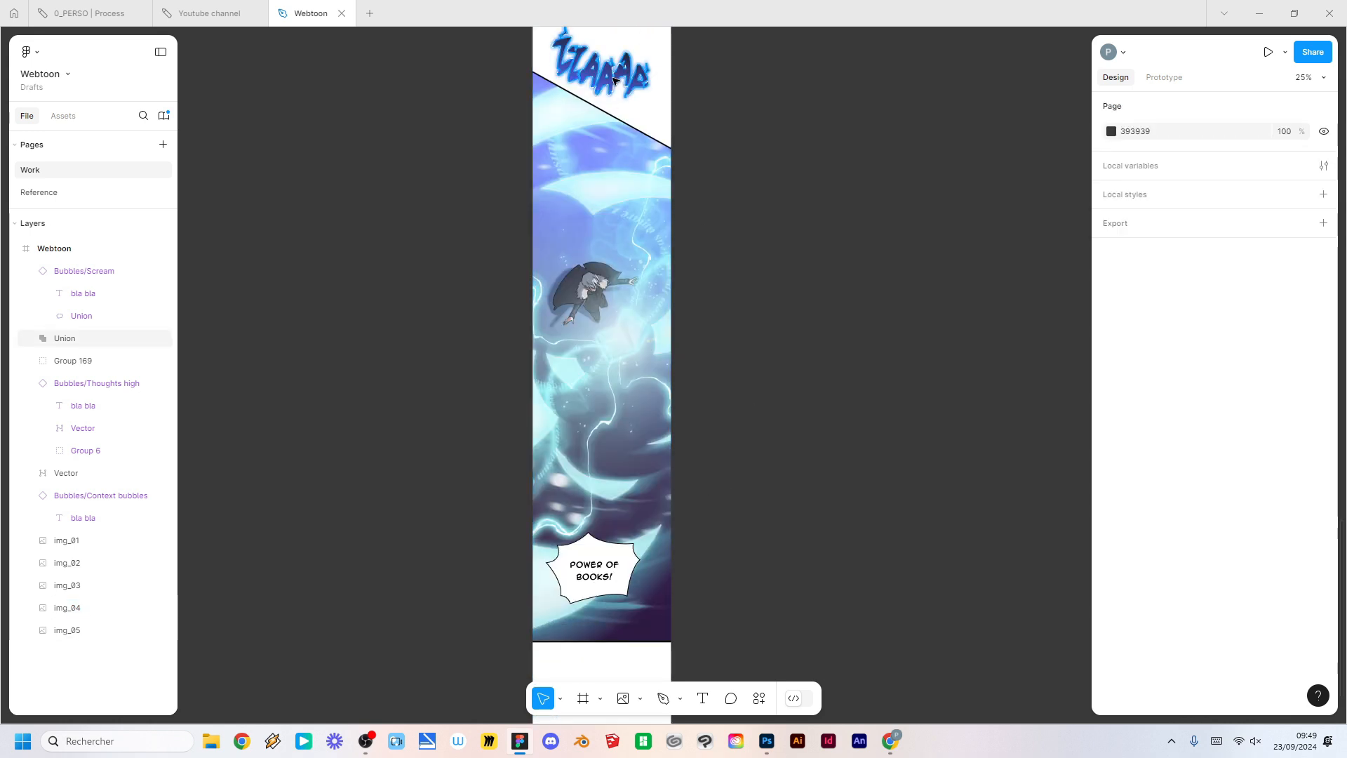
drag(614, 80, 620, 115)
scroll(631, 316, down, 2)
drag(598, 443, 607, 496)
scroll(745, 442, down, 2)
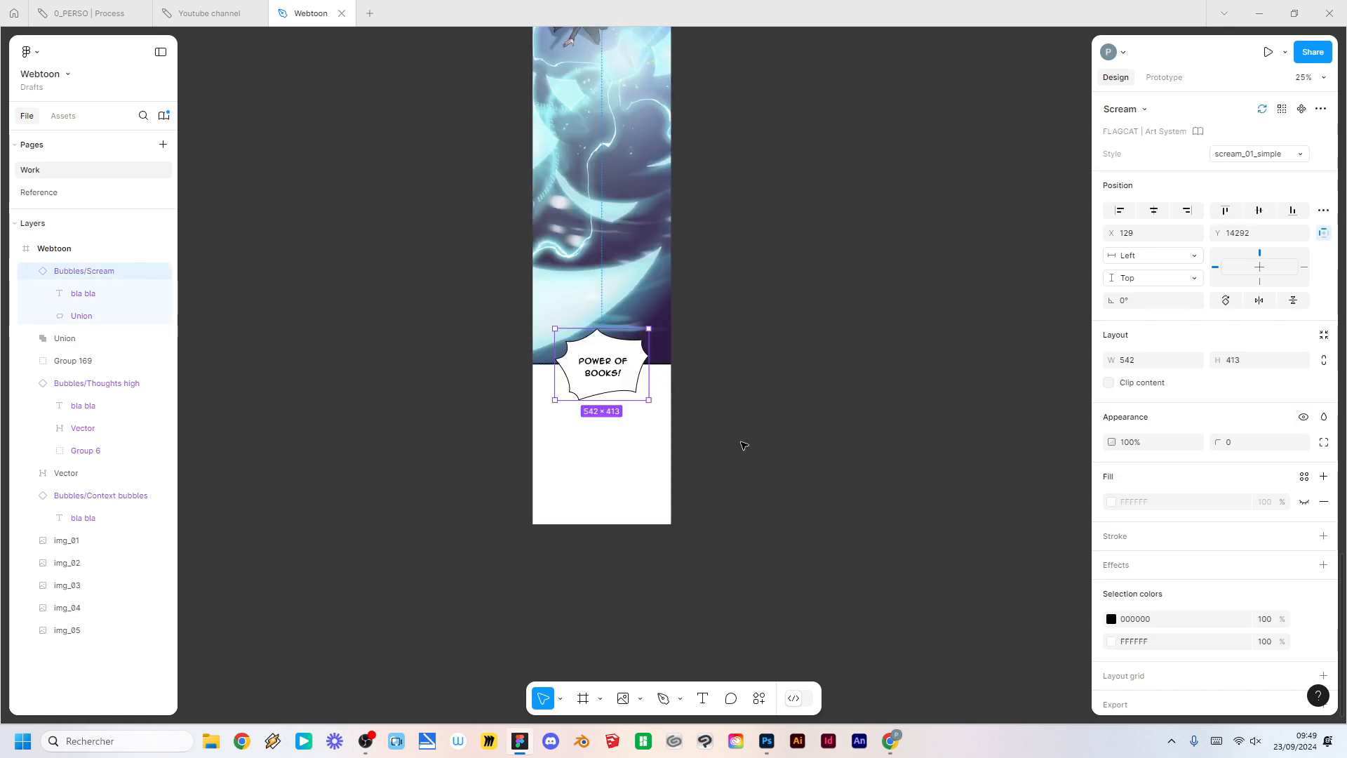
Step: Move the img_05 panel, blue sound effect and scream bubble up together, closer to the img_04 panel
scroll(751, 421, up, 4)
ctrl+scroll(754, 397, down, 5)
ctrl+scroll(737, 315, down, 3)
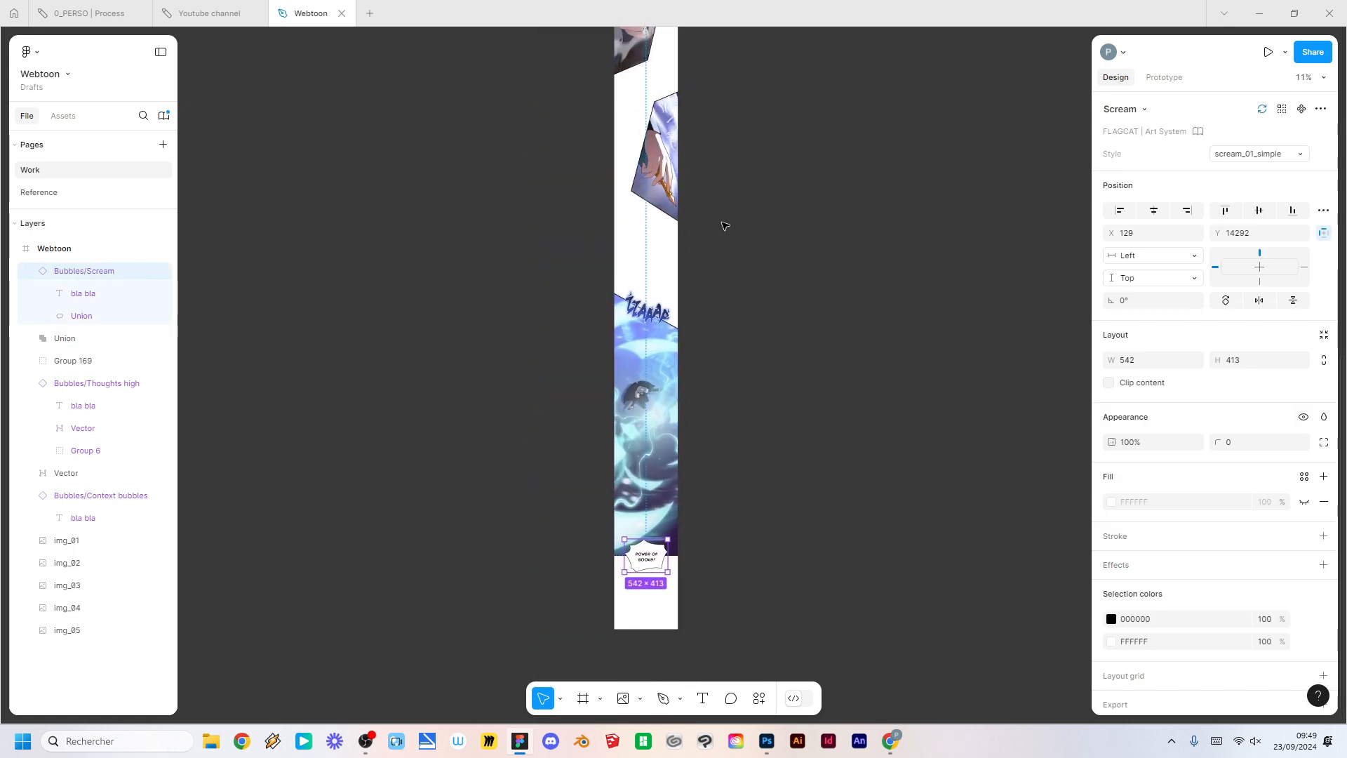
drag(630, 281, 737, 523)
drag(674, 415, 677, 400)
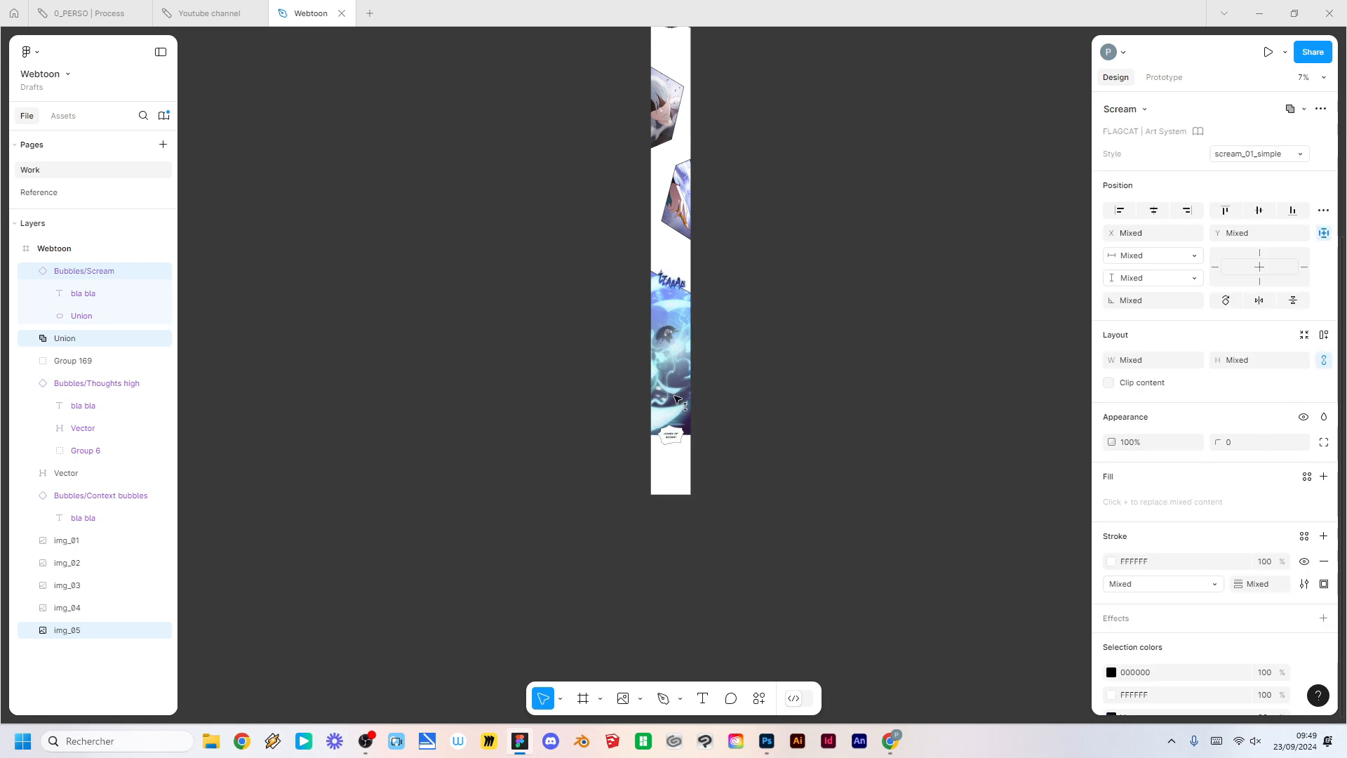
click(751, 192)
Step: Draw an 800 by 428 rectangle across the upper end of the img_02 panel, starting where img_01 ends
scroll(751, 313, up, 5)
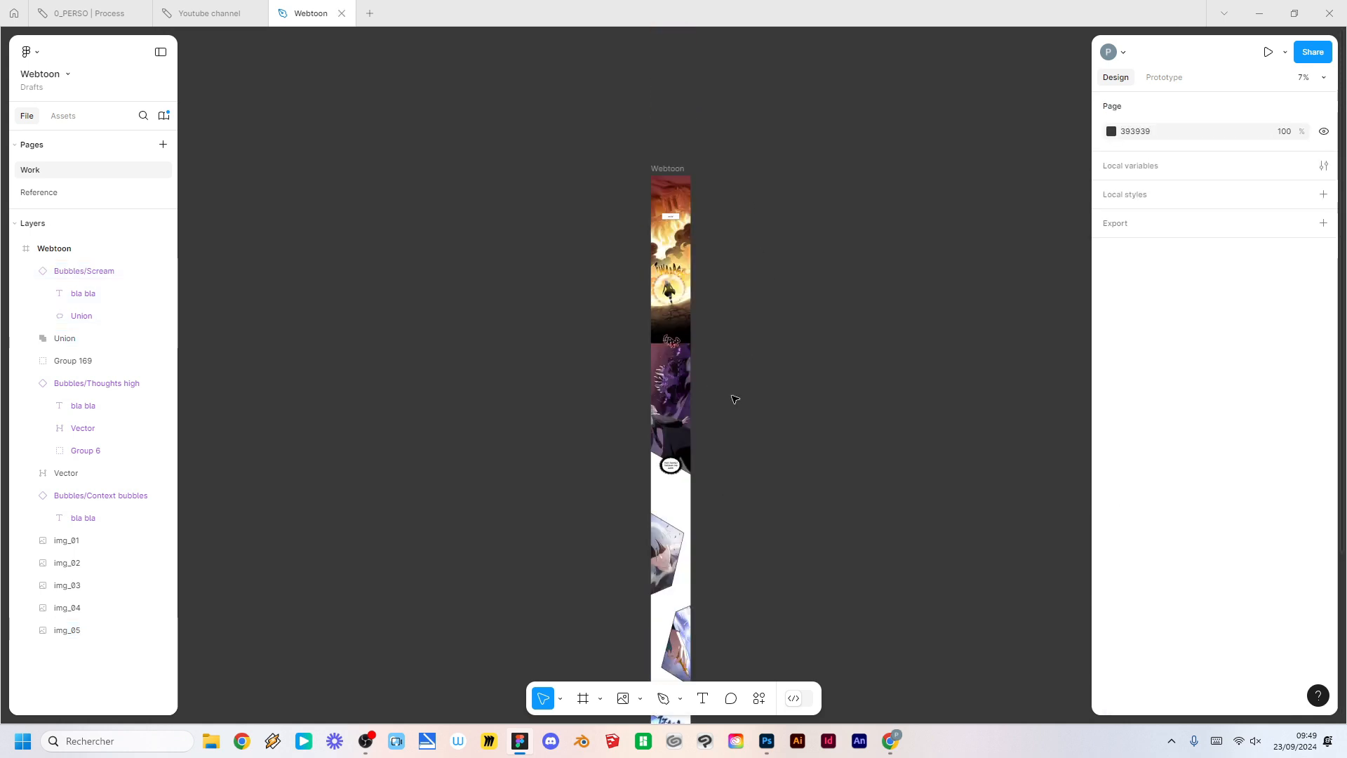
ctrl+scroll(732, 403, up, 2)
ctrl+scroll(733, 408, up, 6)
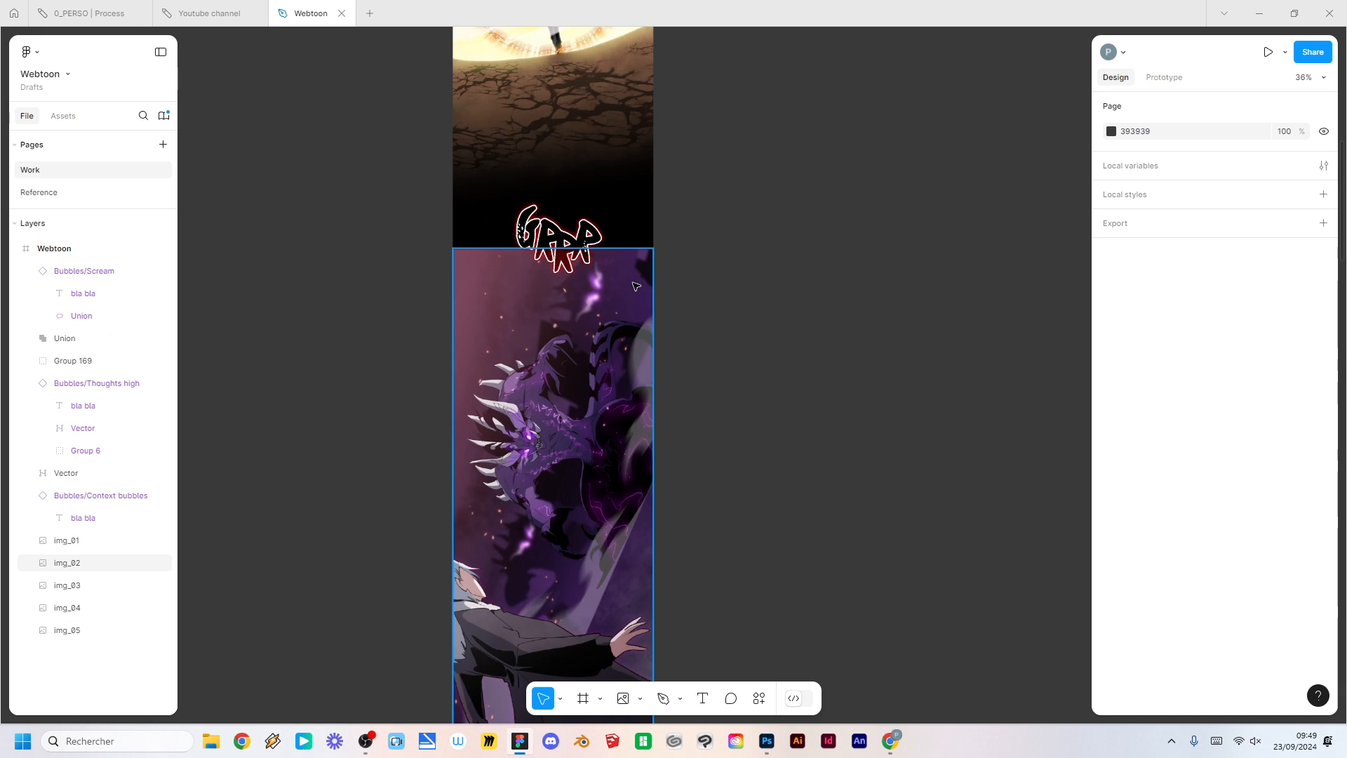
click(641, 699)
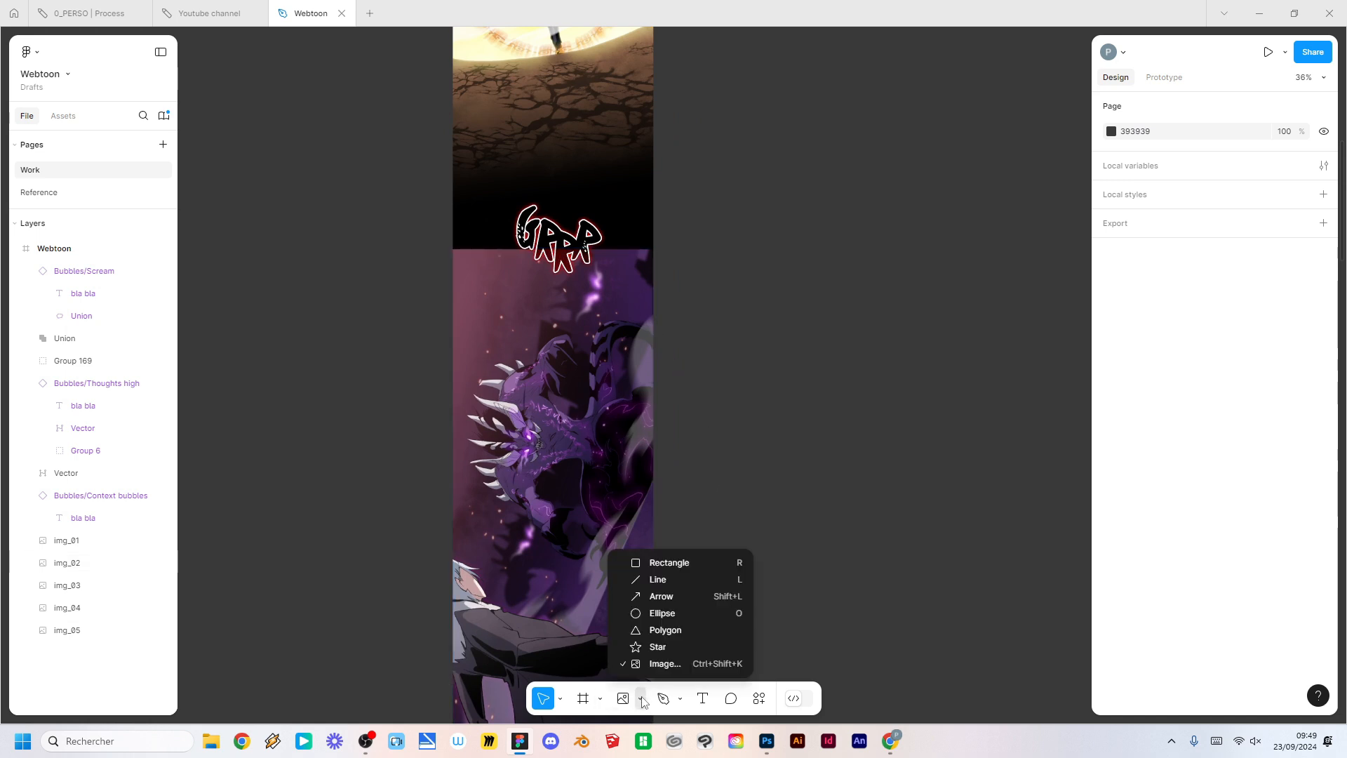
click(667, 562)
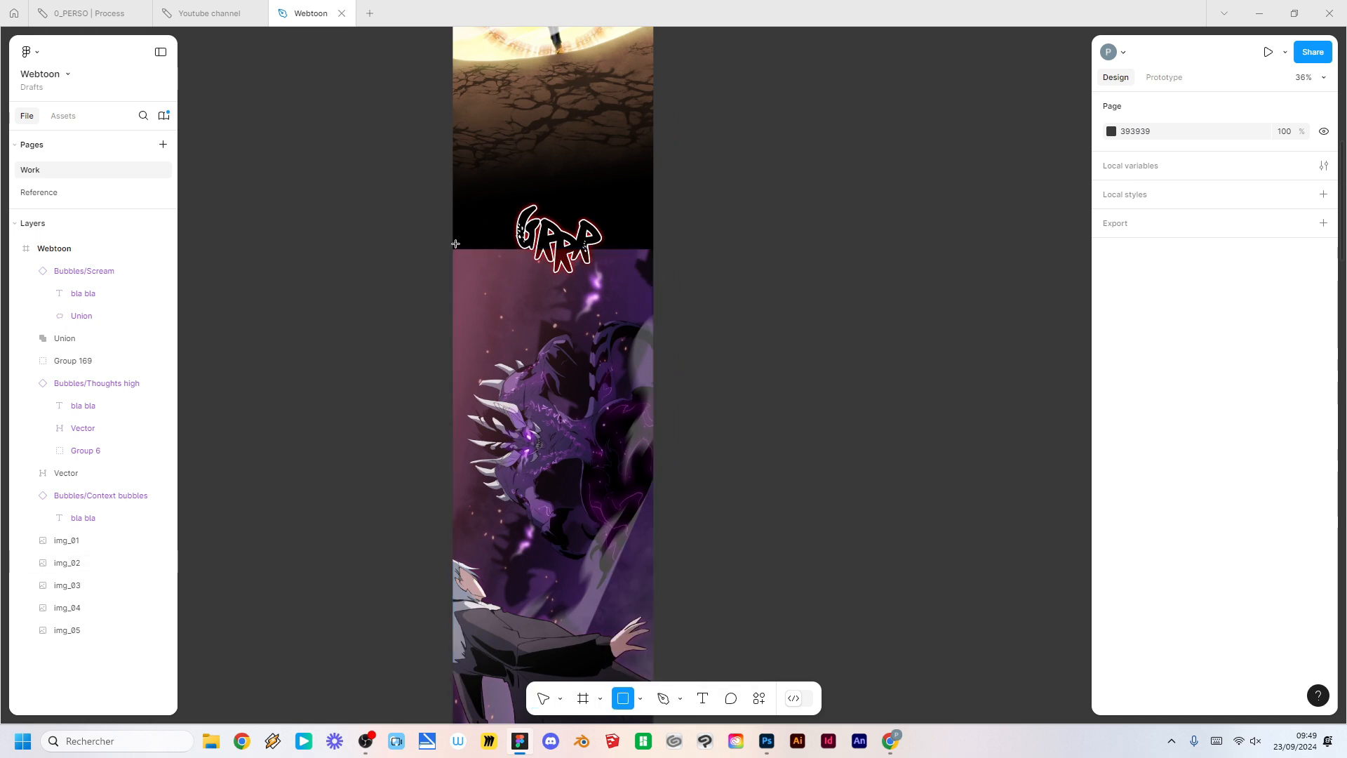
drag(454, 250, 652, 356)
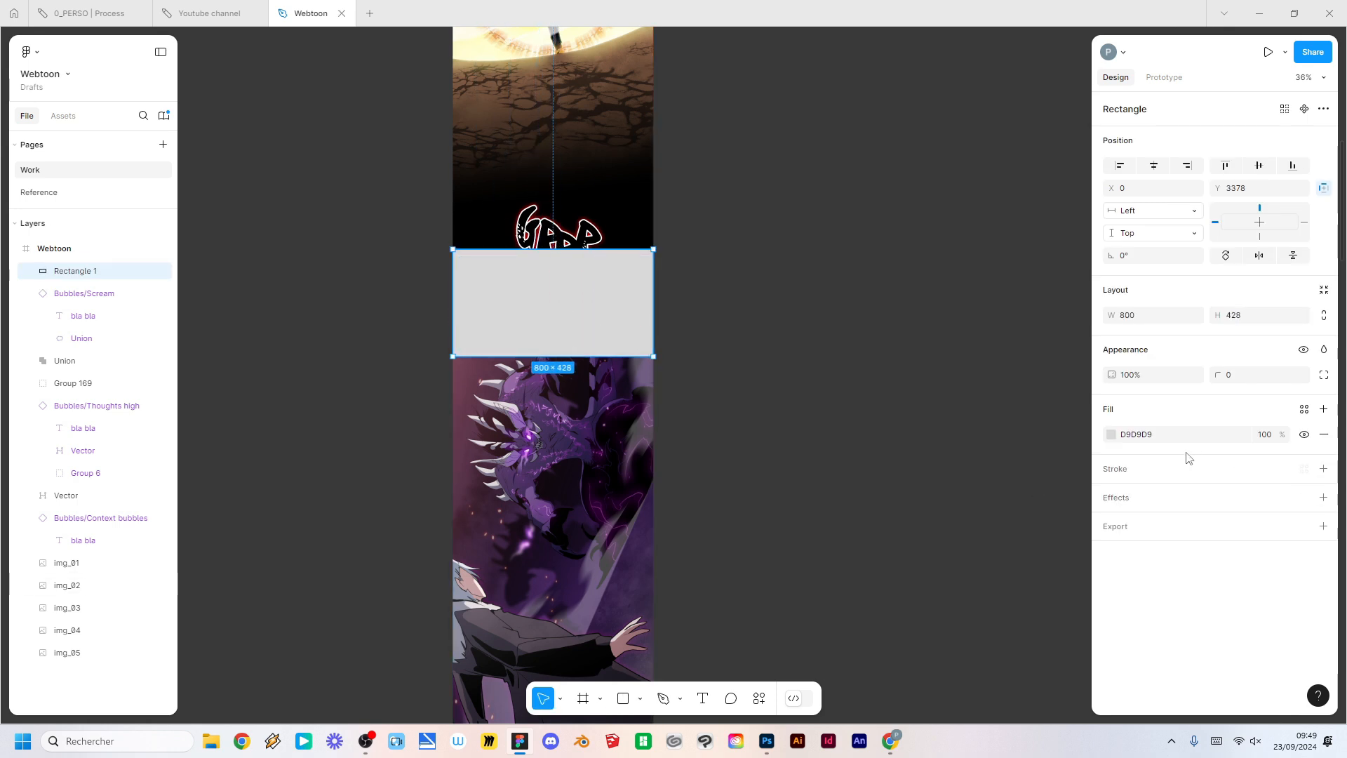
Step: Give the rectangle a linear gradient fill from 000000 at 100% opacity down to 000000 at 0% opacity
click(1111, 434)
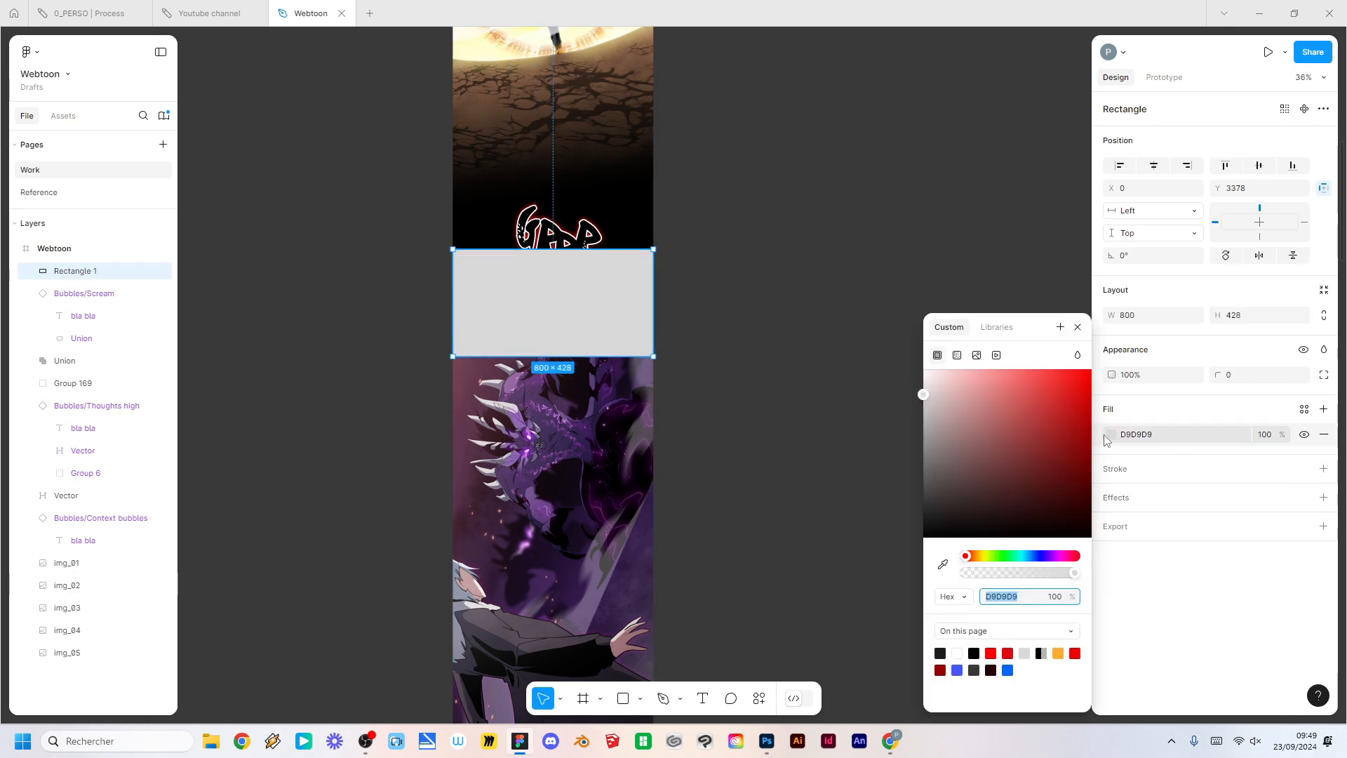
click(958, 356)
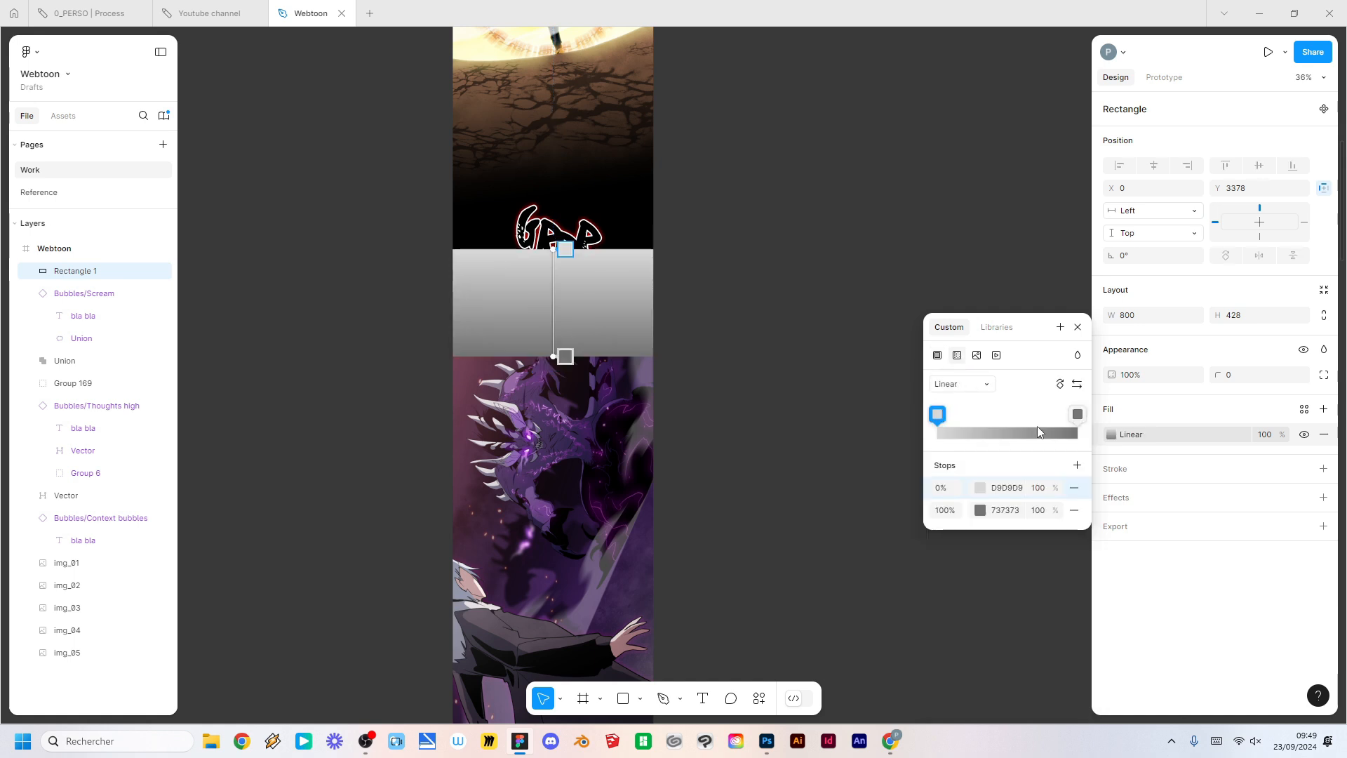
click(979, 490)
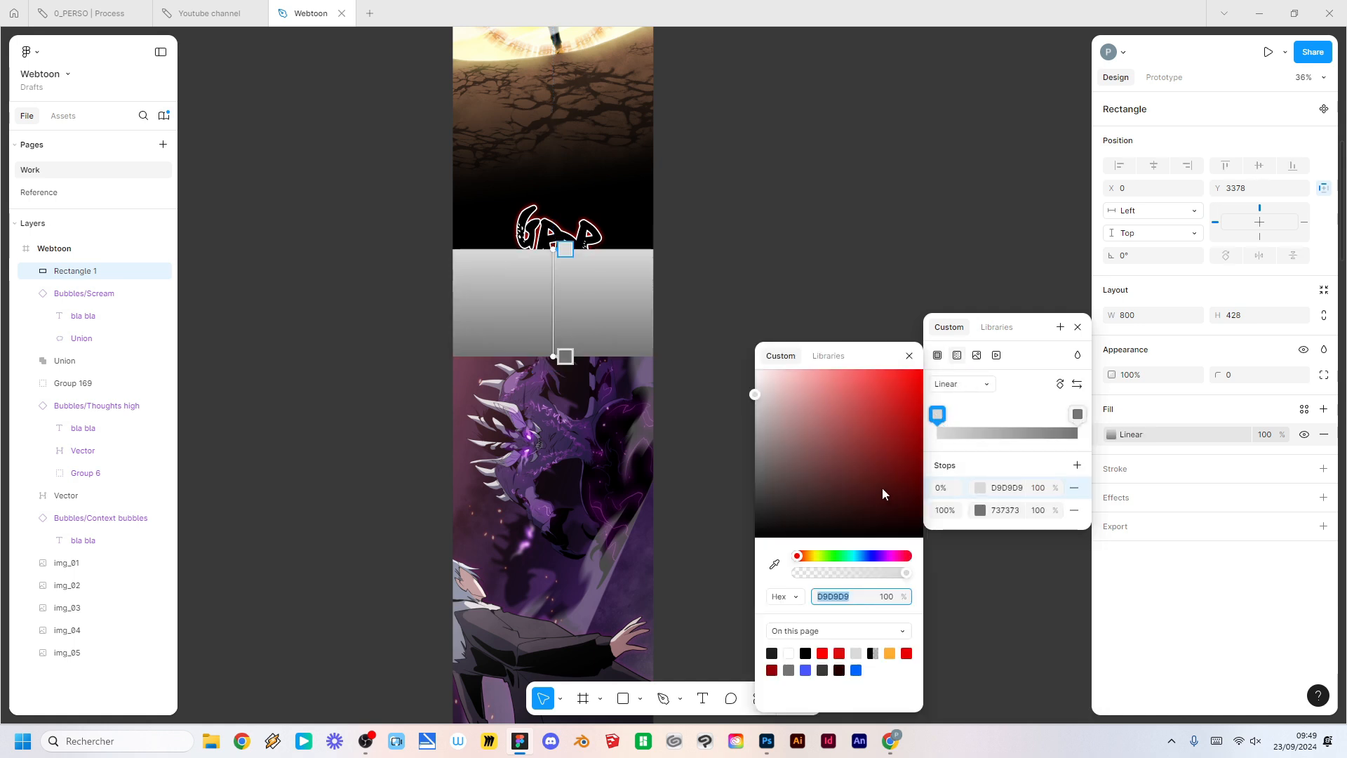
drag(827, 511, 704, 572)
click(980, 511)
drag(777, 515, 723, 561)
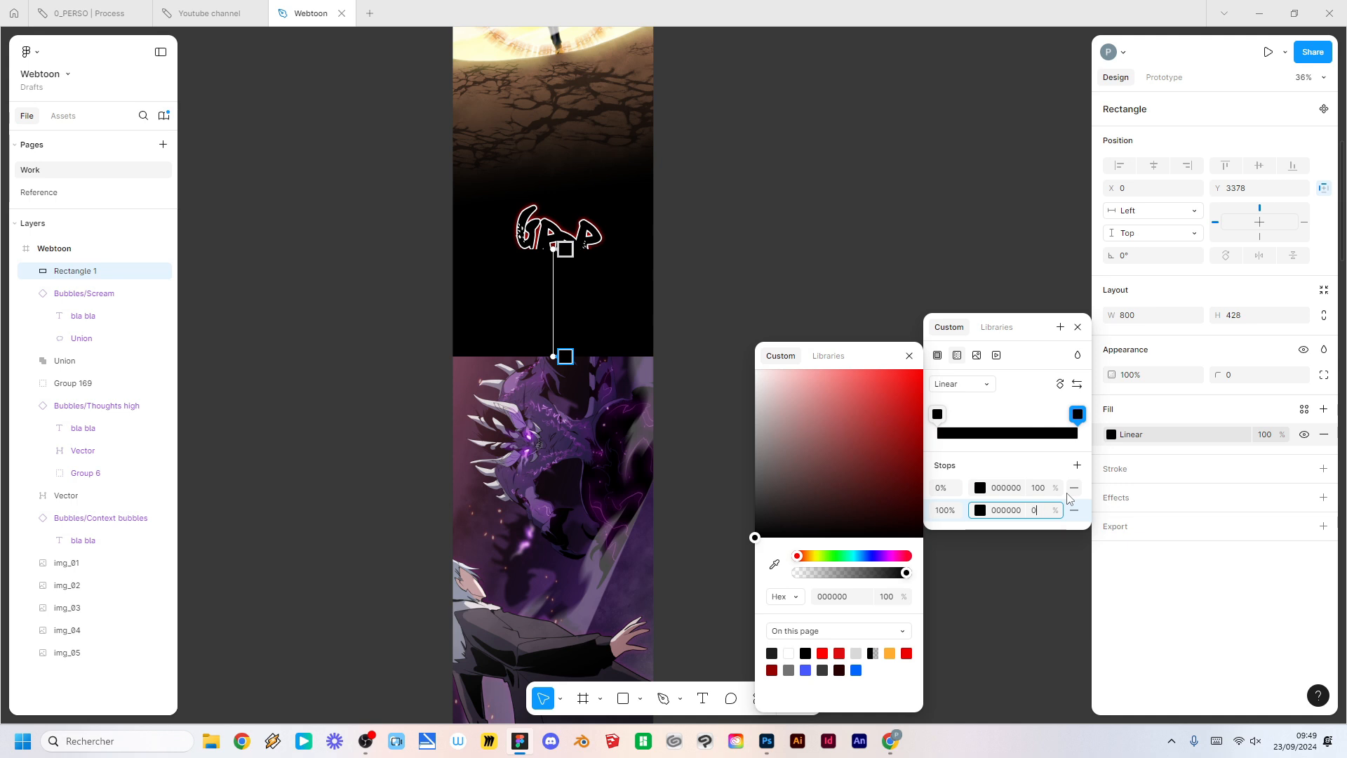
text(0)
key(Return)
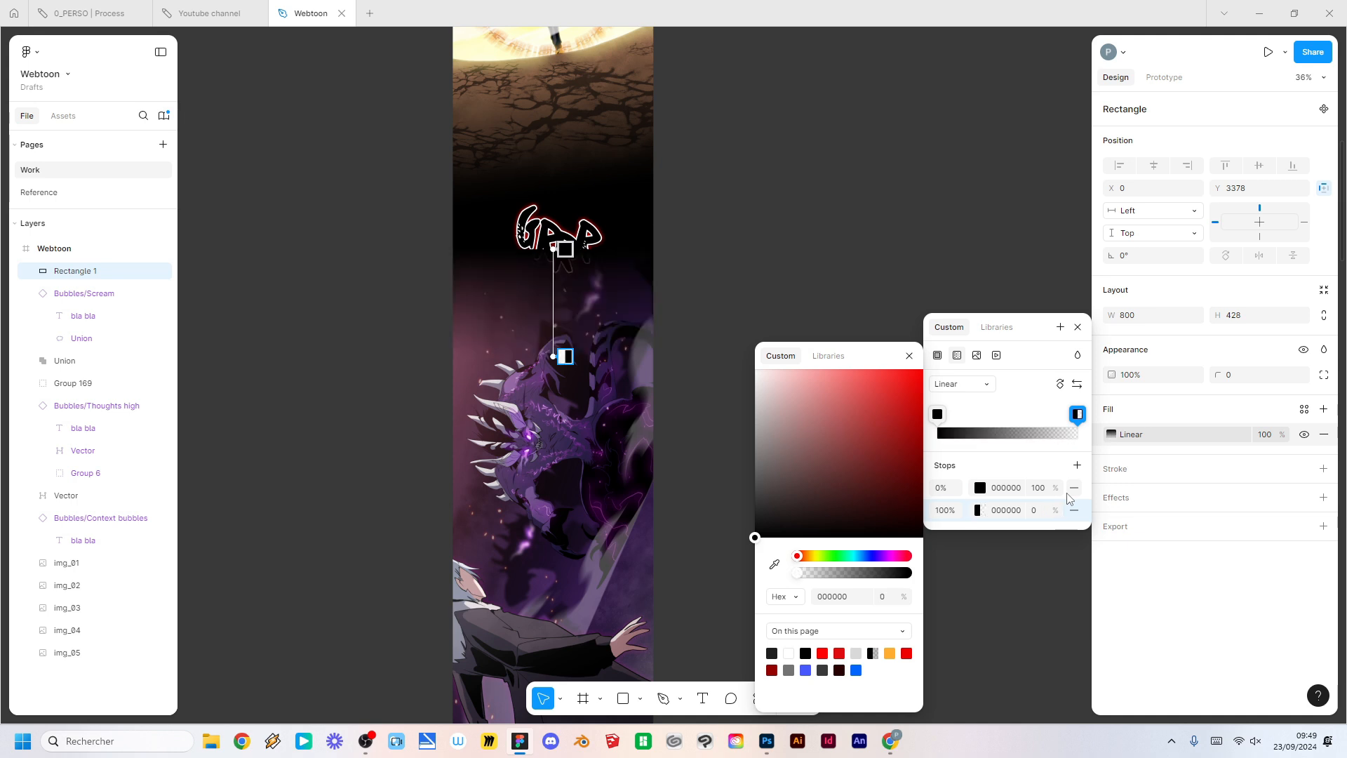
Step: Bring the sound effect between the img_01 and img_02 panels in front of the gradient rectangle and centre it horizontally at Y 3230
click(758, 232)
click(761, 234)
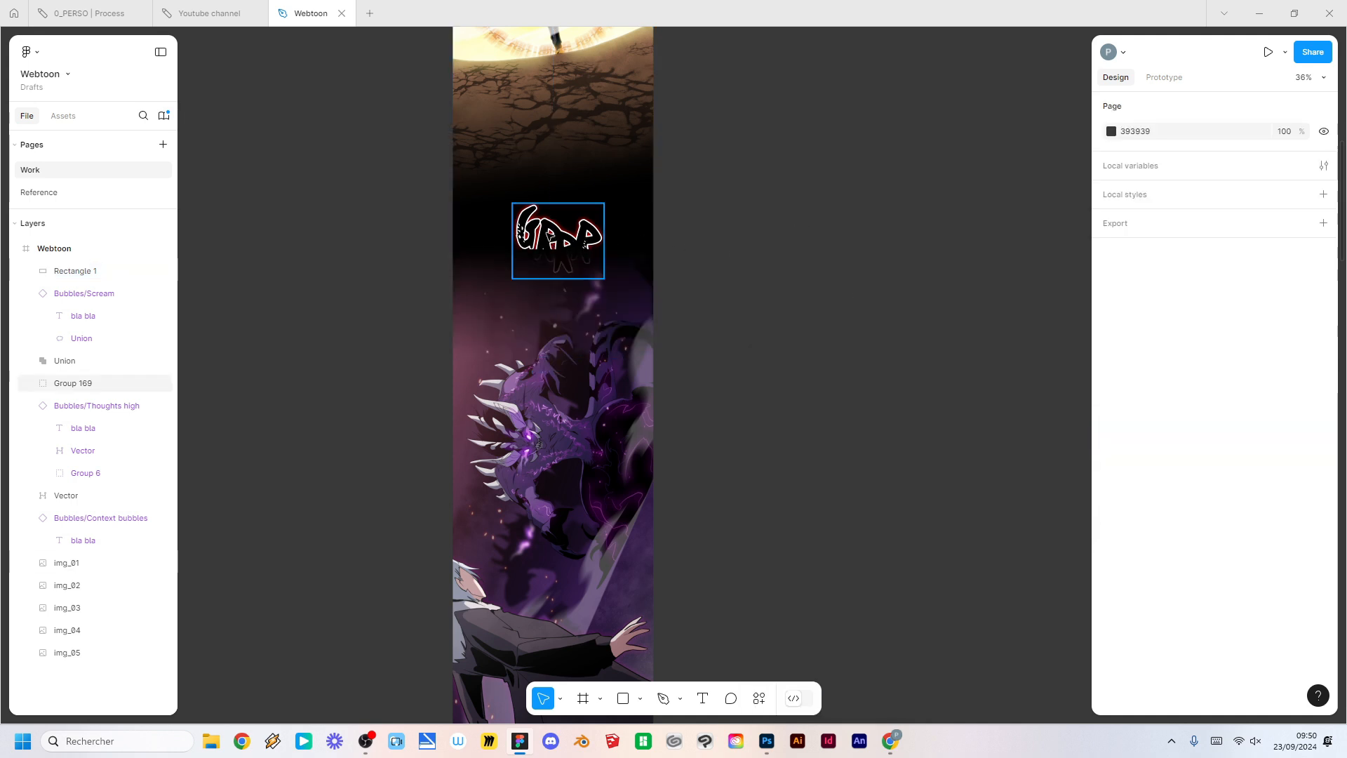
right_click(548, 237)
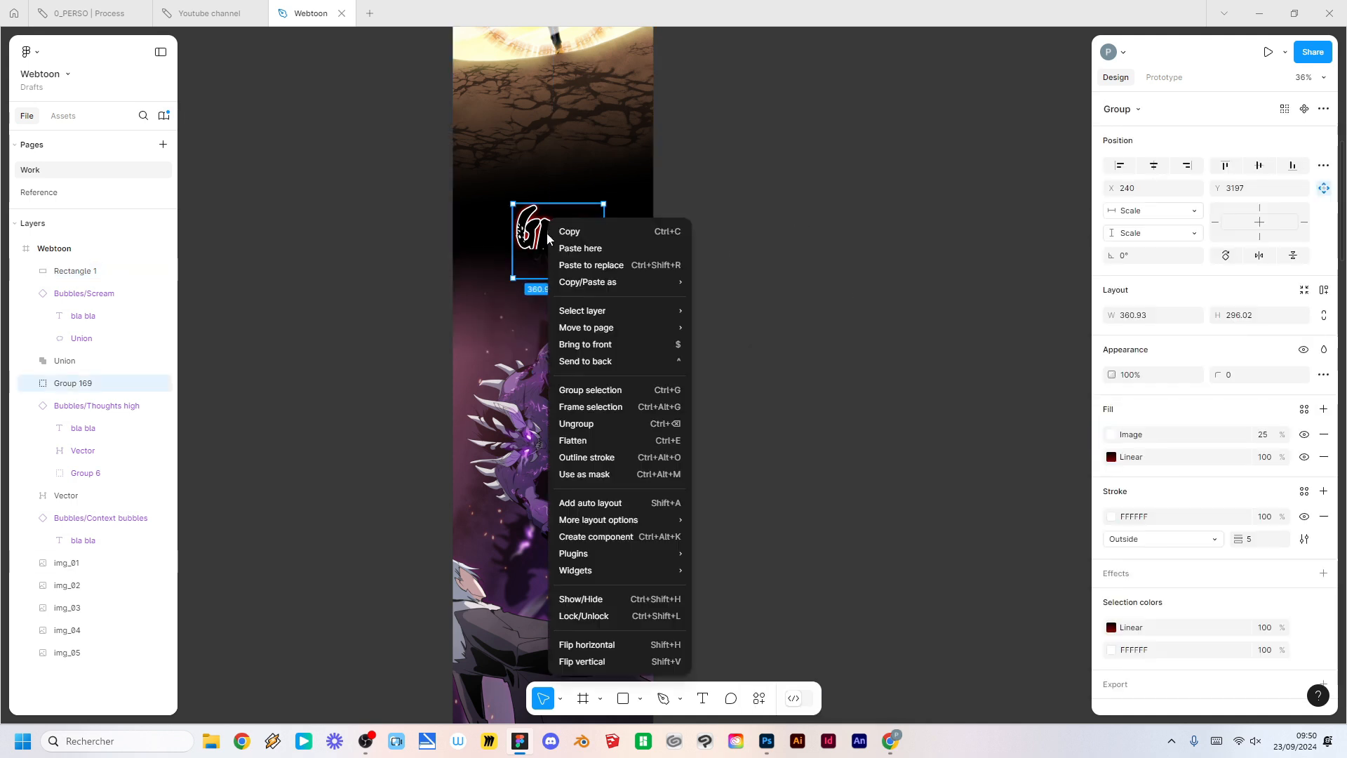
click(617, 342)
drag(560, 242, 554, 250)
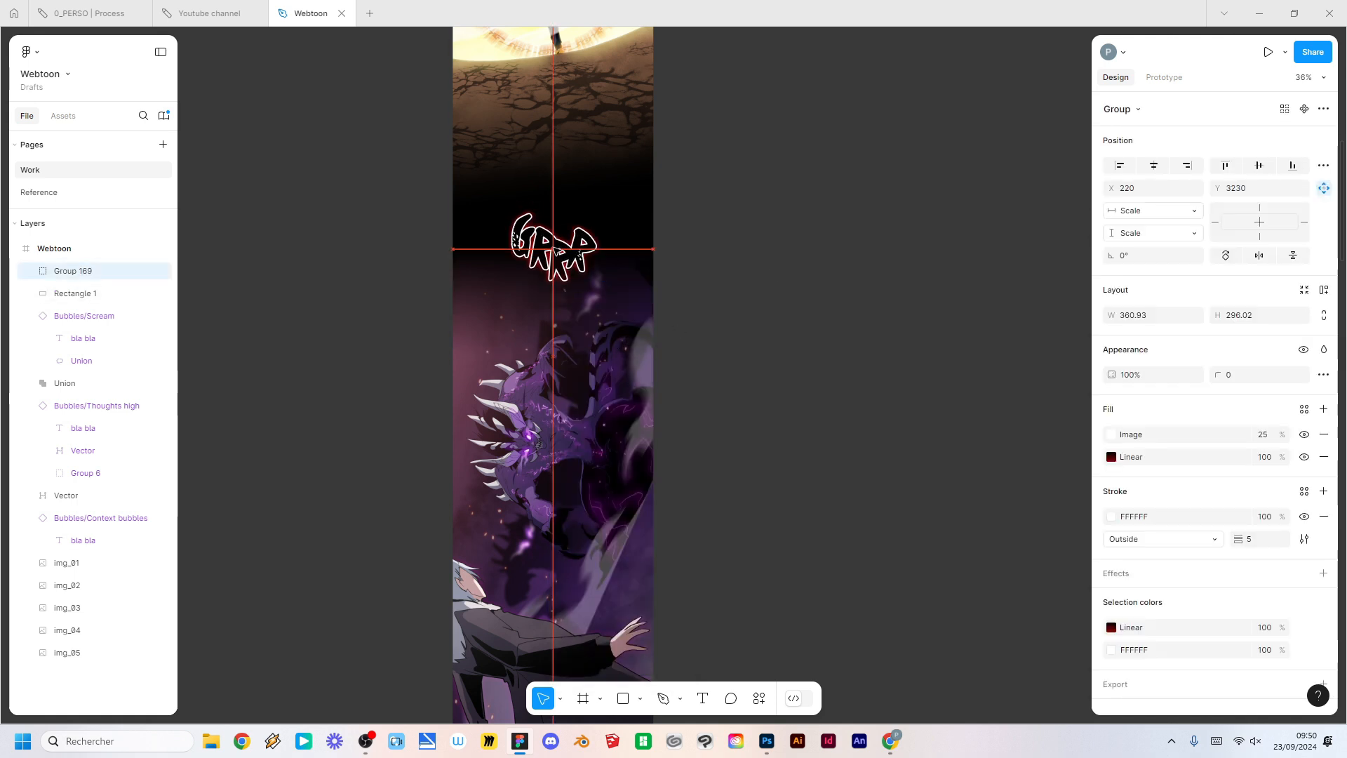
click(775, 219)
Step: Select the whole Webtoon frame to preview the strip on the mirrored phone
scroll(716, 274, up, 3)
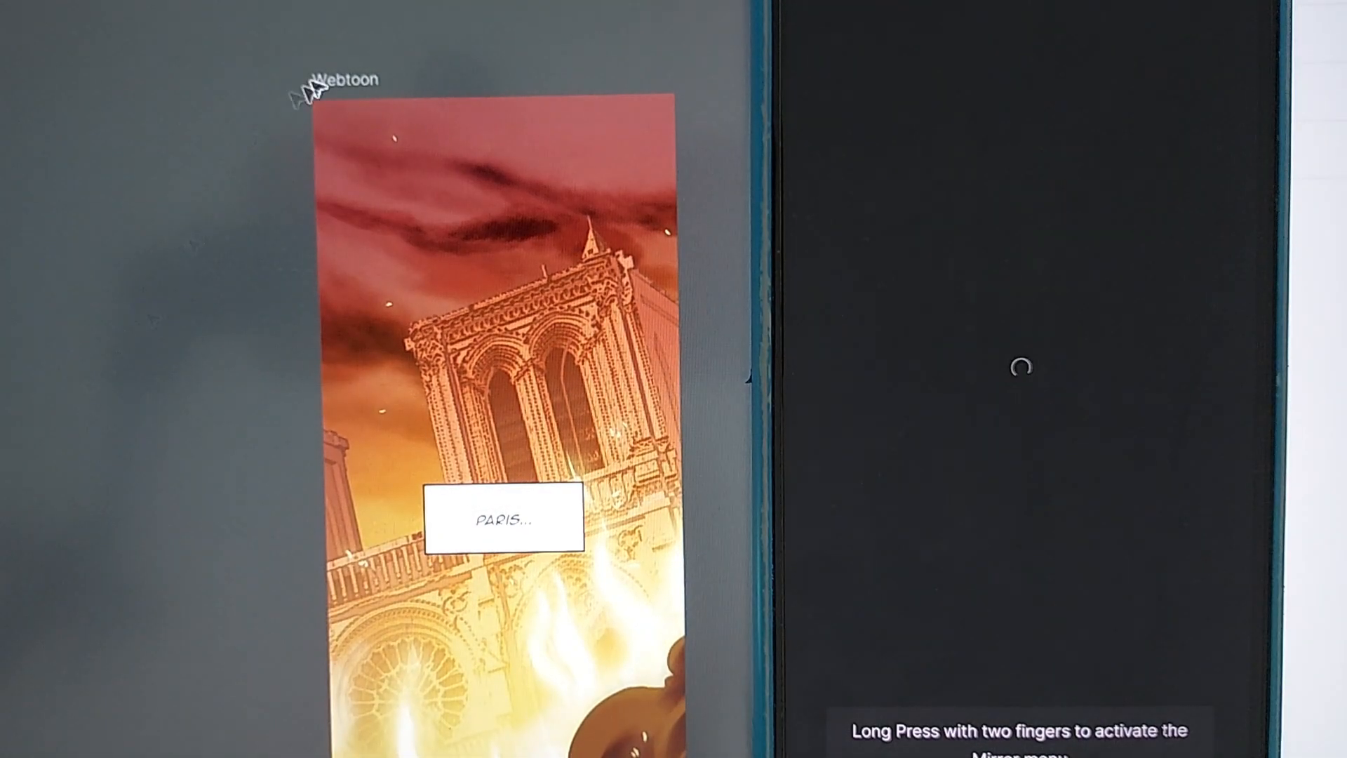
click(331, 82)
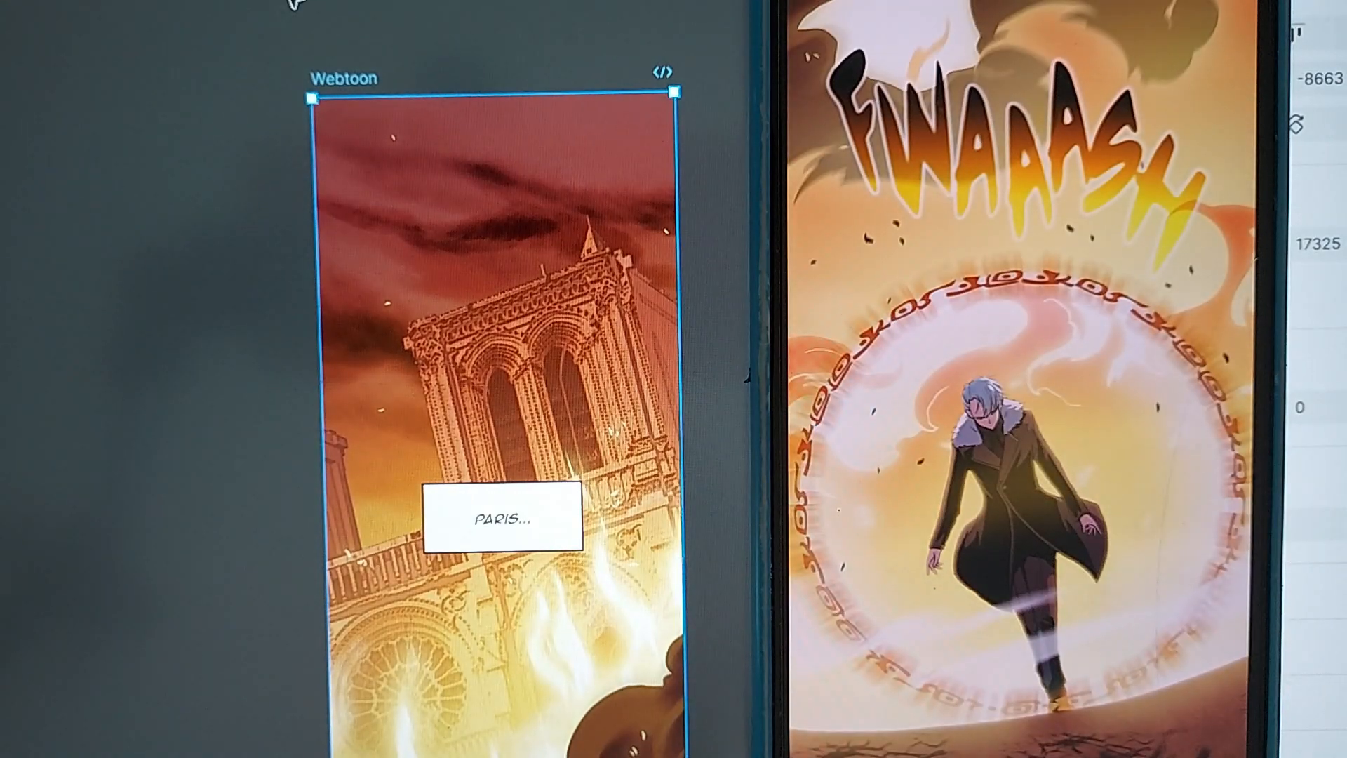
Step: Move the FWAAASH sound effect down over the walking man's legs and raise the group of embers onto the cracked ground
scroll(559, 400, down, 10)
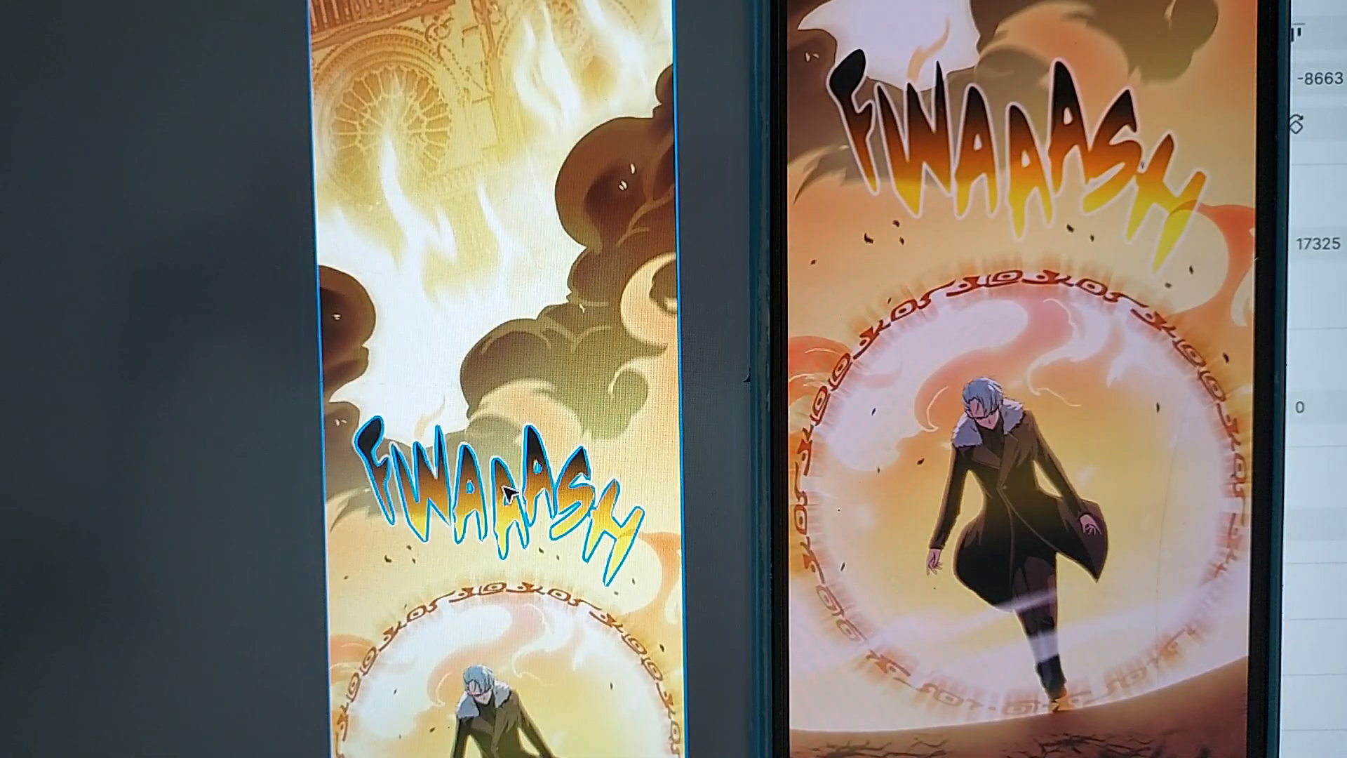
scroll(524, 504, down, 1)
drag(531, 498, 535, 740)
scroll(577, 533, down, 3)
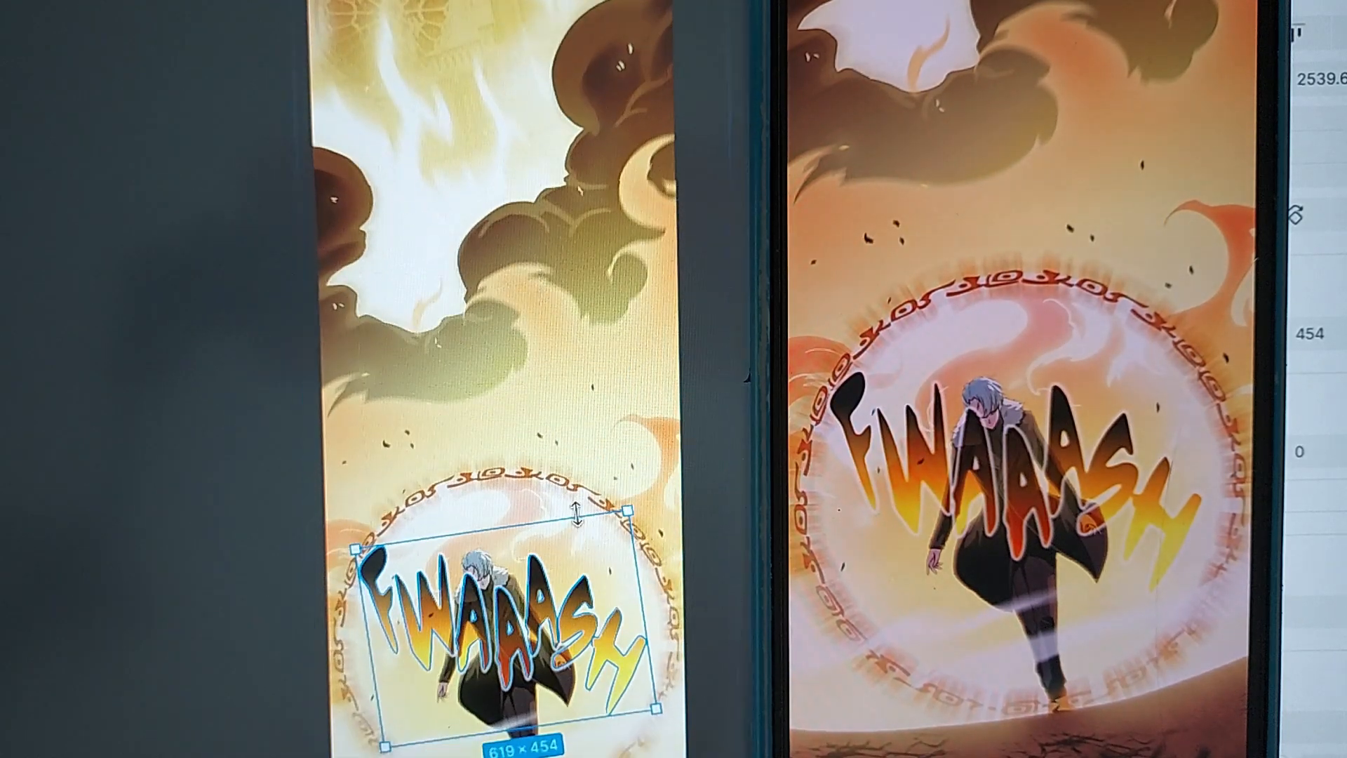
scroll(577, 513, down, 15)
drag(547, 176, 547, 354)
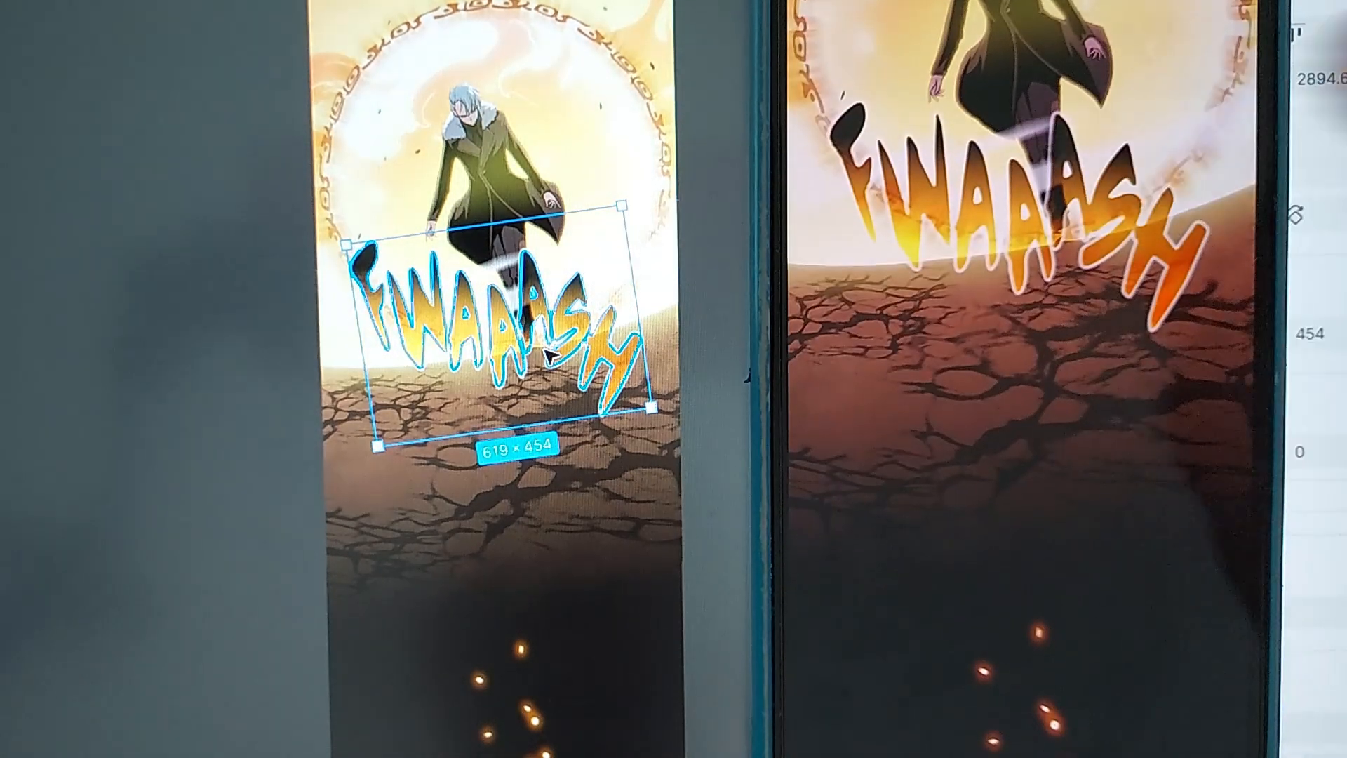
drag(523, 701, 544, 538)
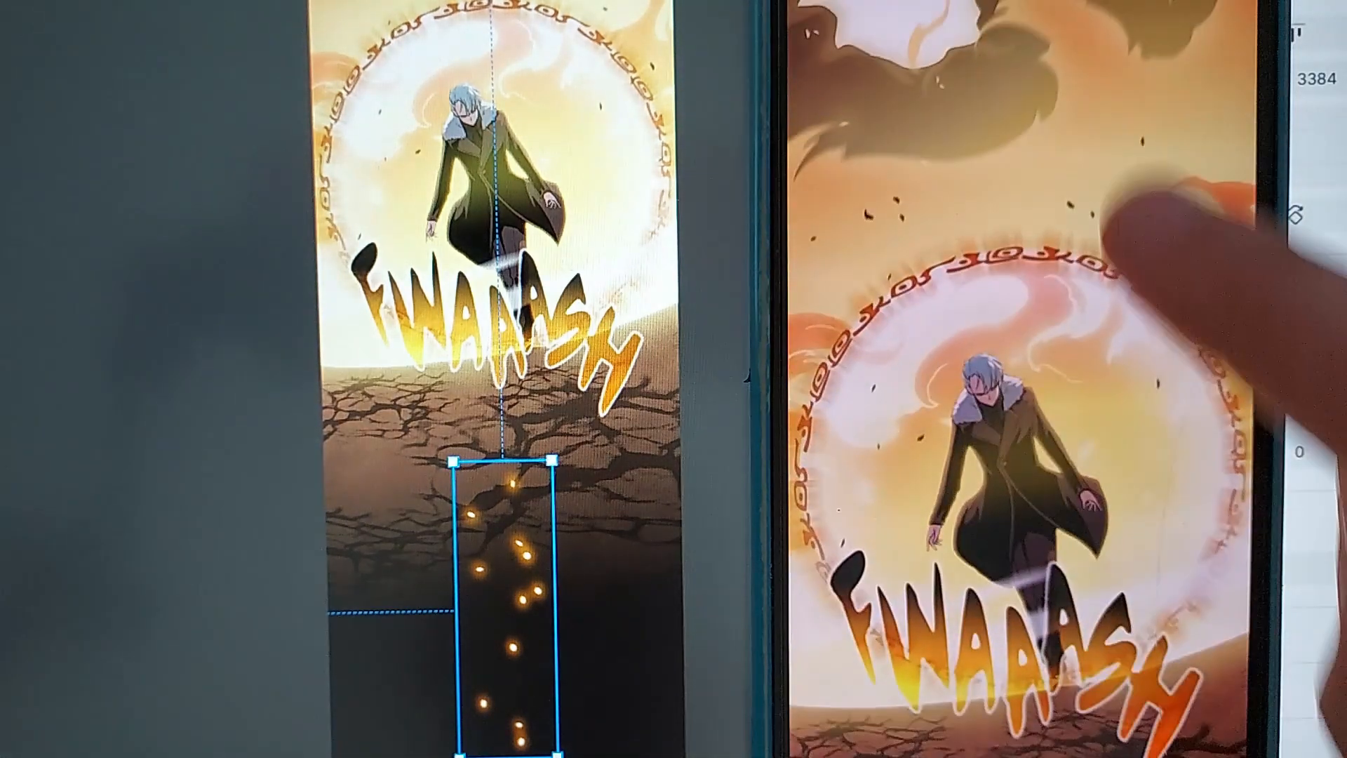